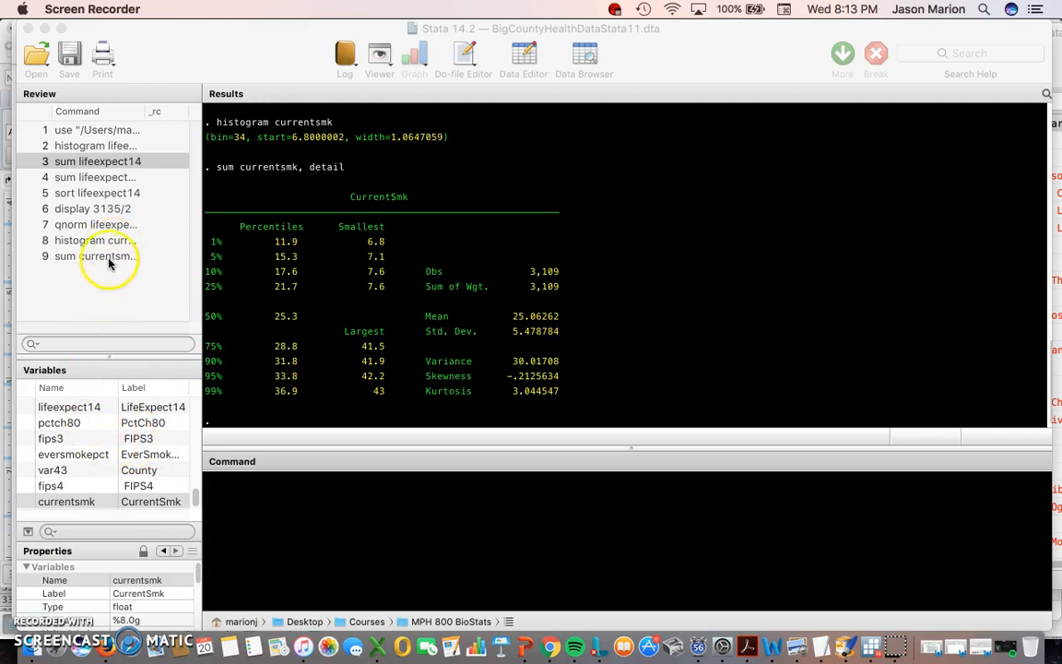
Reuse the earlier histogram command to plot a histogram of householdincome, and close the graph after viewing it
{"action": "left_click", "coordinate": [112, 240]}
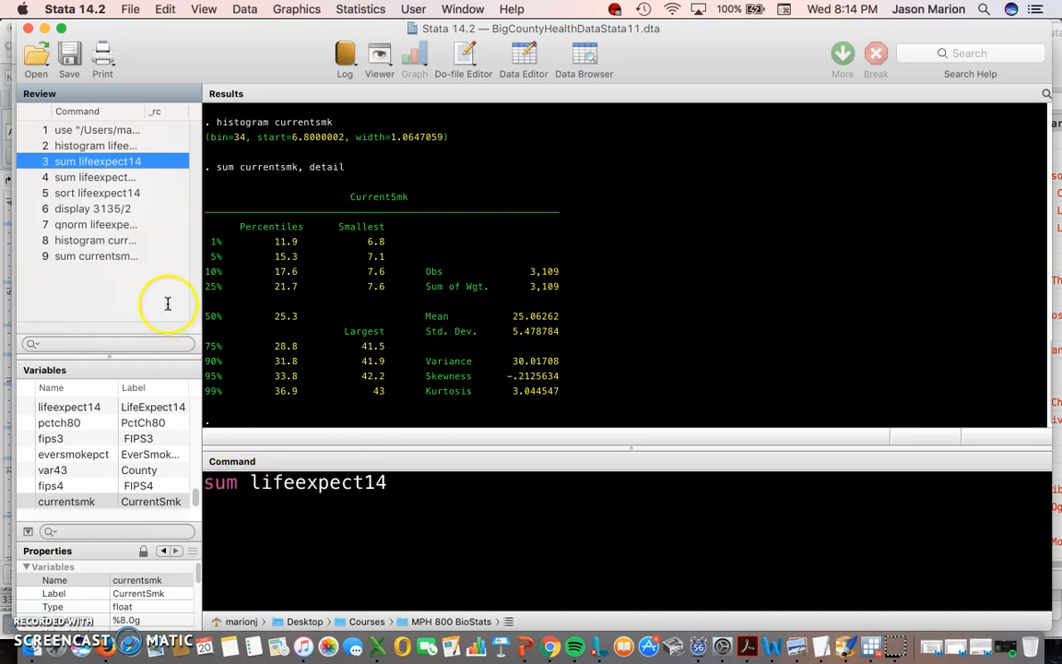
{"action": "left_click", "coordinate": [113, 241]}
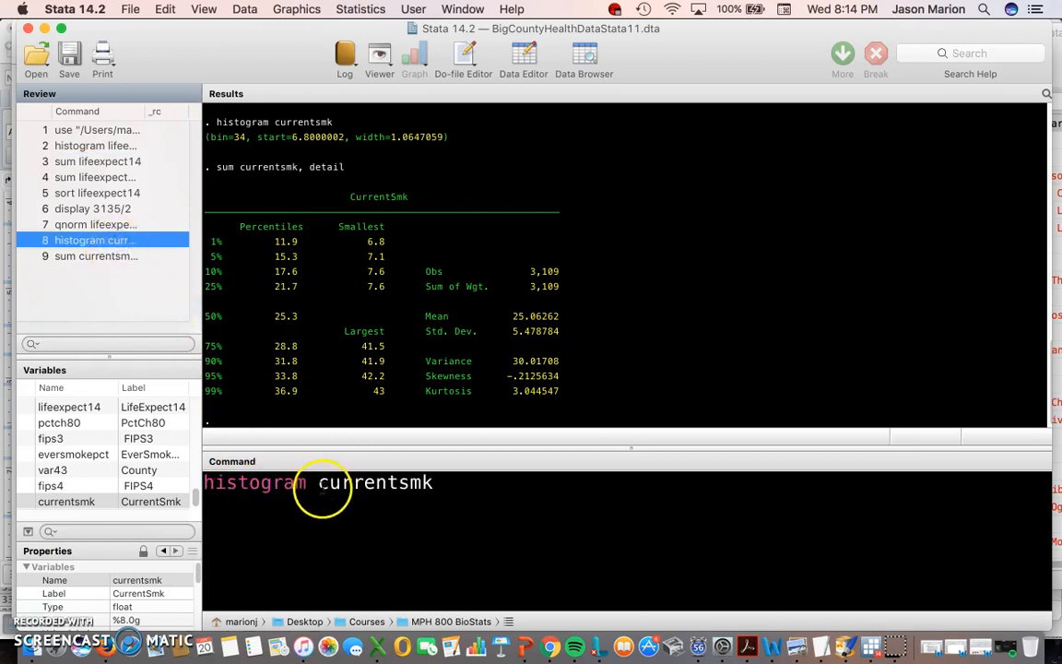
{"action": "left_click_drag", "start_coordinate": [320, 483], "coordinate": [522, 487]}
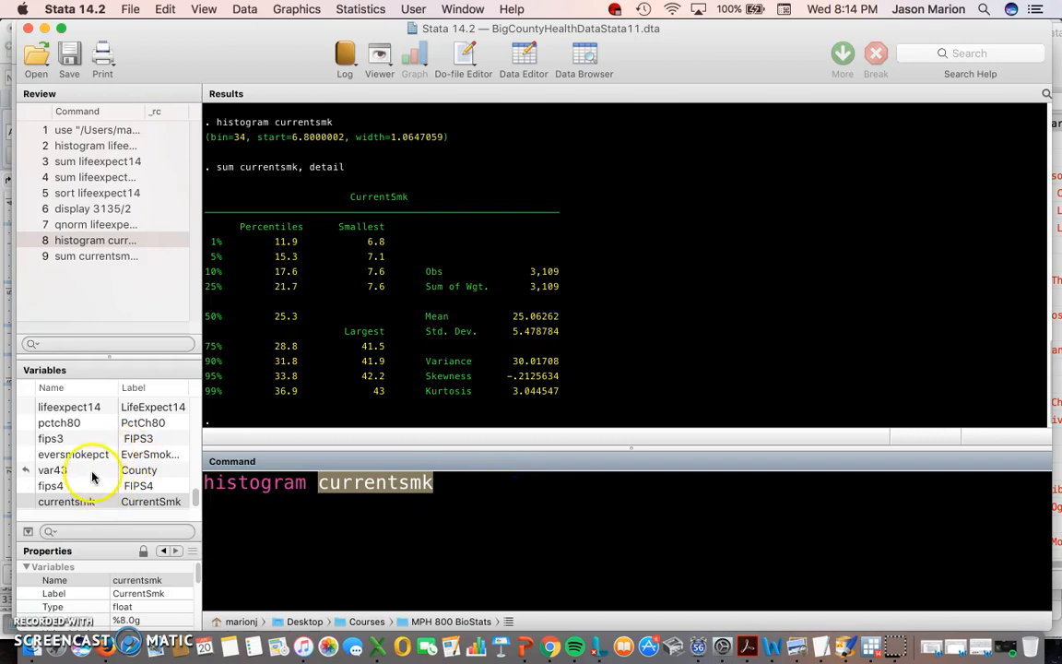
{"action": "scroll", "coordinate": [91, 469], "scroll_direction": "up", "scroll_amount": 4}
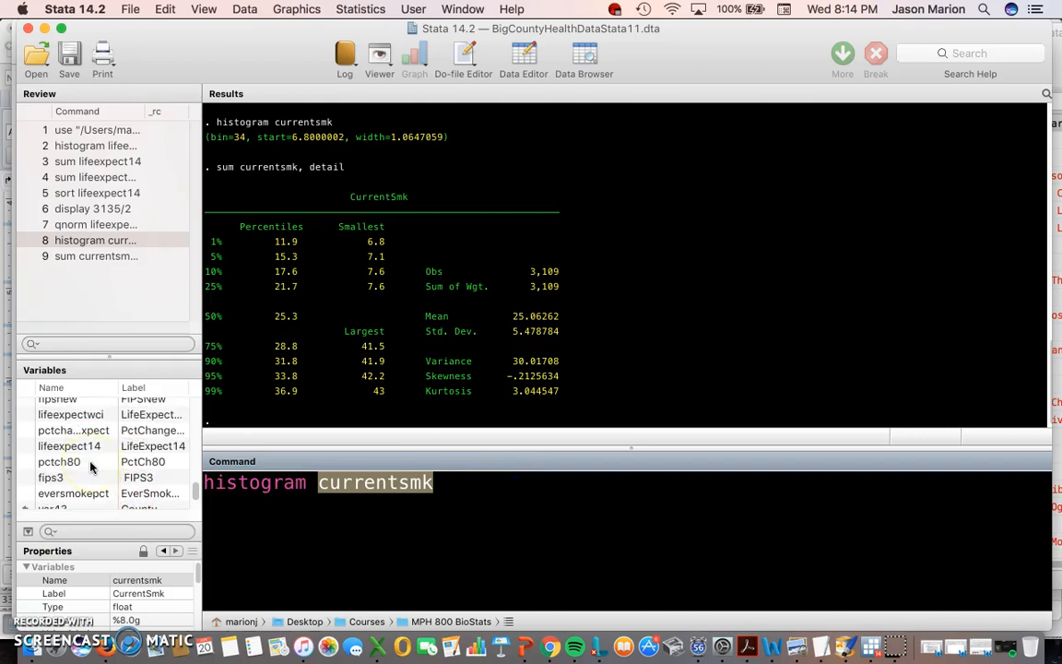
{"action": "scroll", "coordinate": [90, 468], "scroll_direction": "up", "scroll_amount": 6}
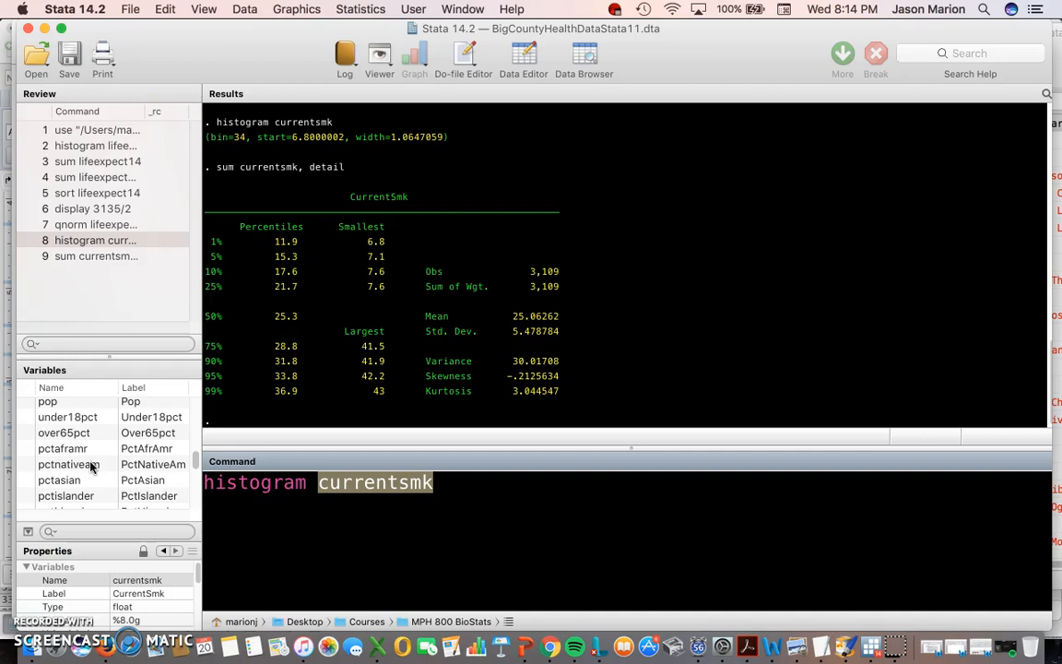
{"action": "scroll", "coordinate": [92, 468], "scroll_direction": "up", "scroll_amount": 6}
{"action": "scroll", "coordinate": [95, 466], "scroll_direction": "up", "scroll_amount": 1}
{"action": "double_click", "coordinate": [92, 445]}
{"action": "key", "text": "Return"}
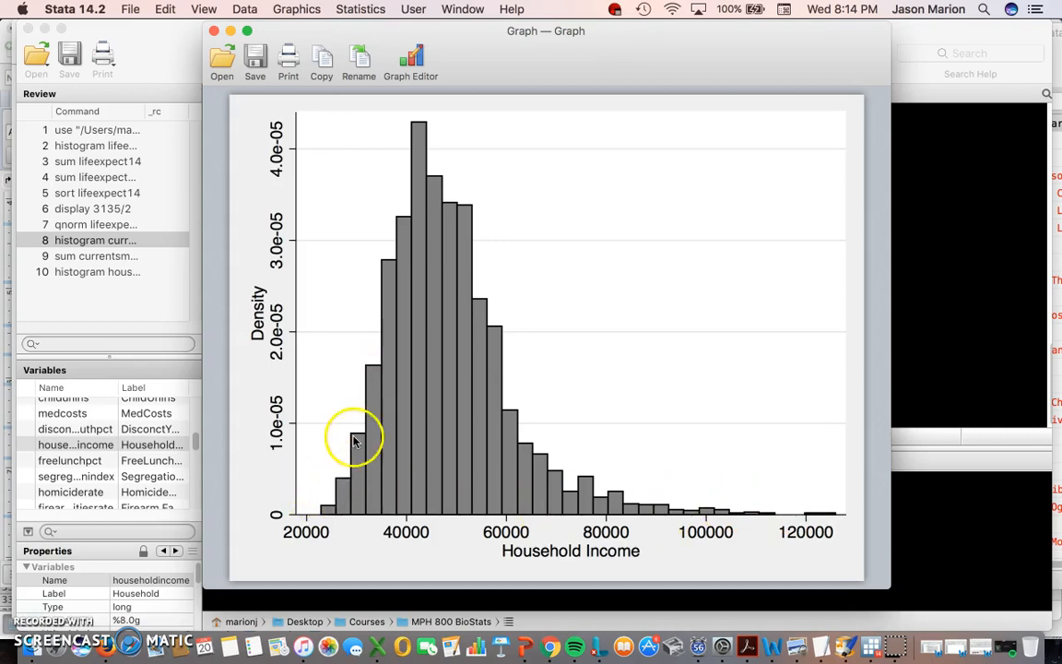
{"action": "left_click", "coordinate": [213, 31]}
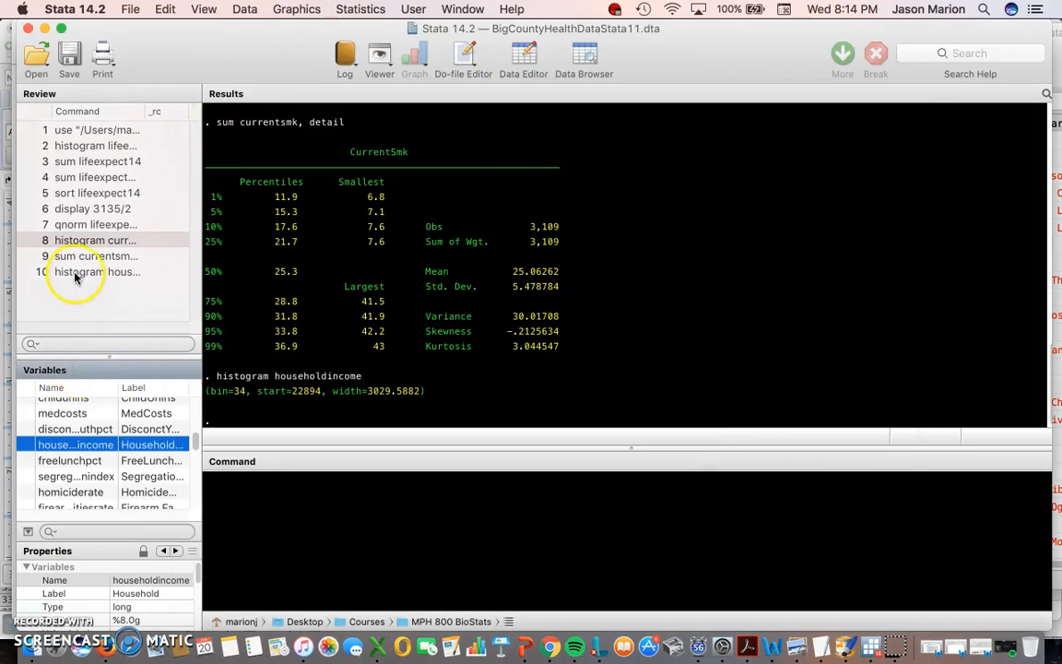
Reuse the earlier qnorm command to draw a normal quantile plot of householdincome, and close the graph after viewing it
{"action": "left_click", "coordinate": [96, 225]}
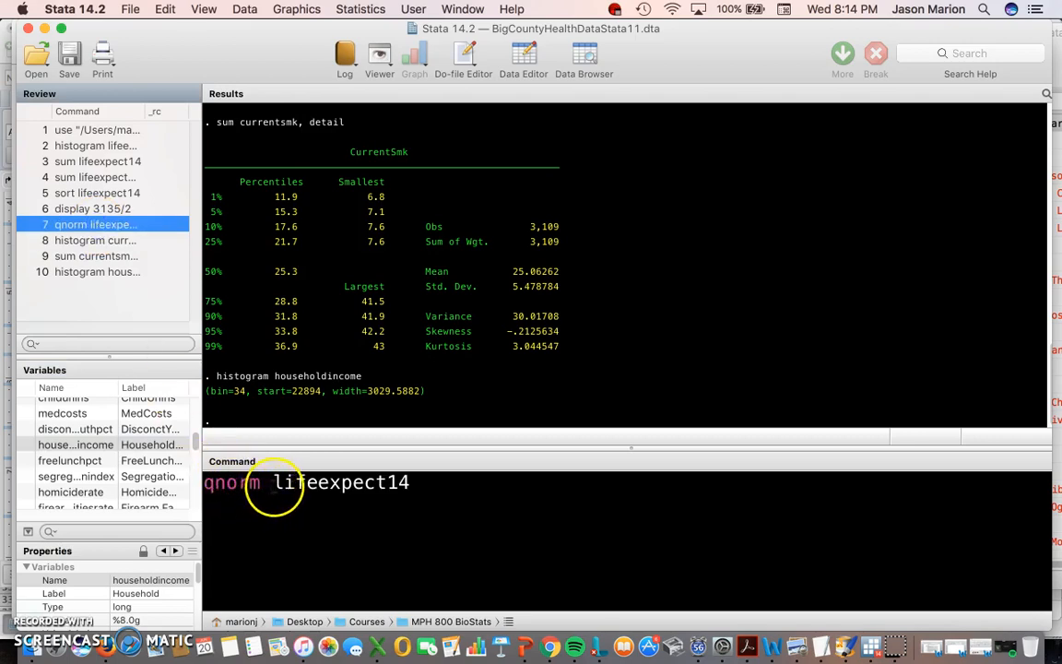
{"action": "double_click", "coordinate": [277, 484]}
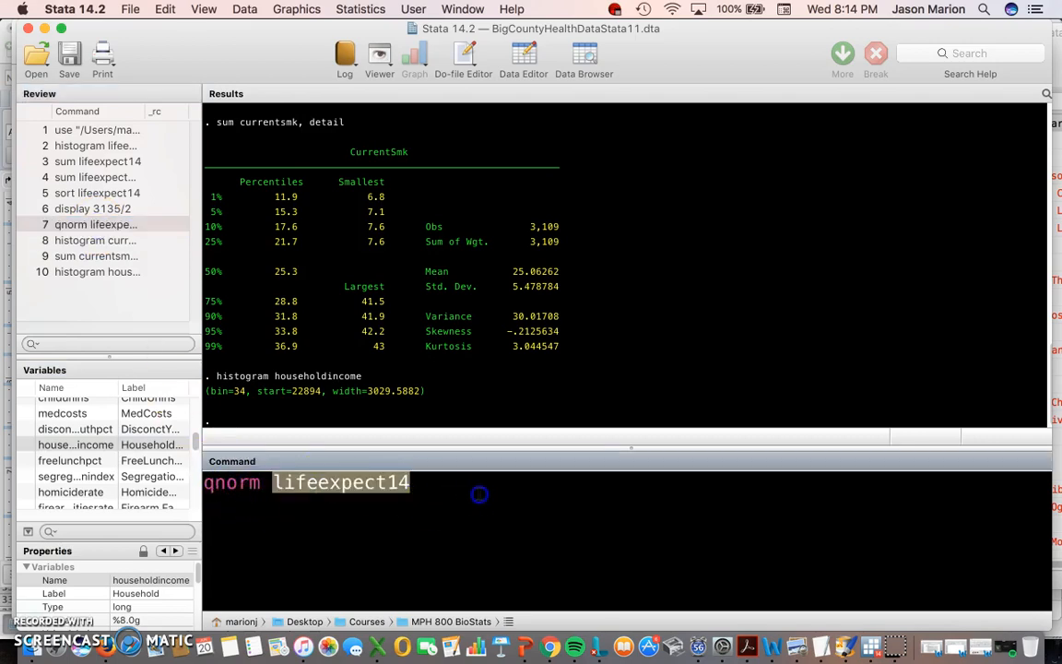
{"action": "double_click", "coordinate": [85, 448]}
{"action": "key", "text": "Return"}
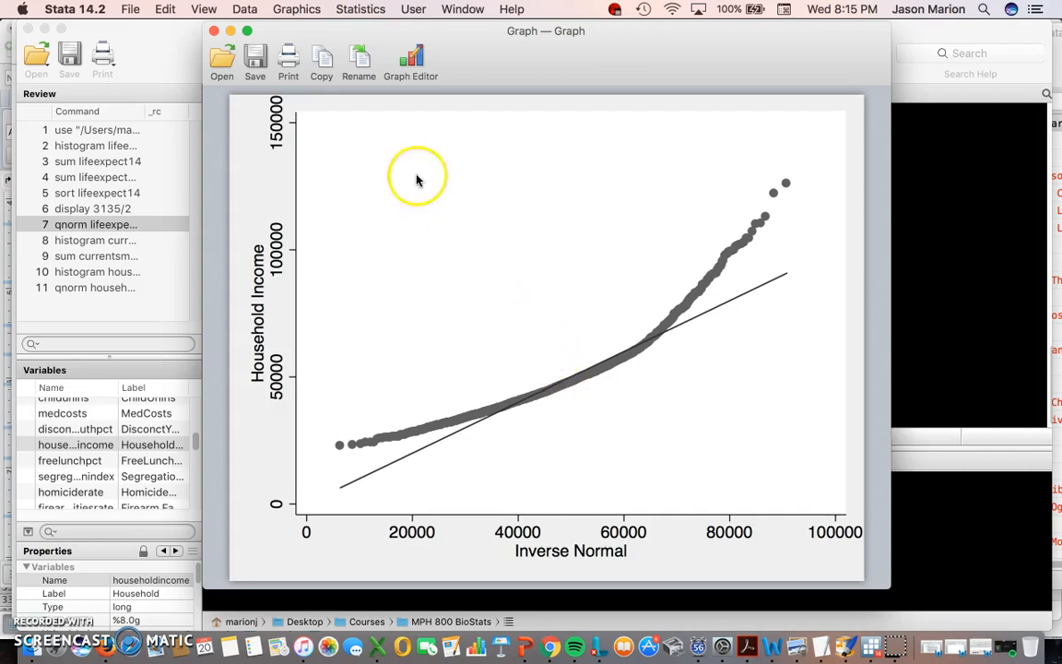
{"action": "left_click", "coordinate": [215, 32]}
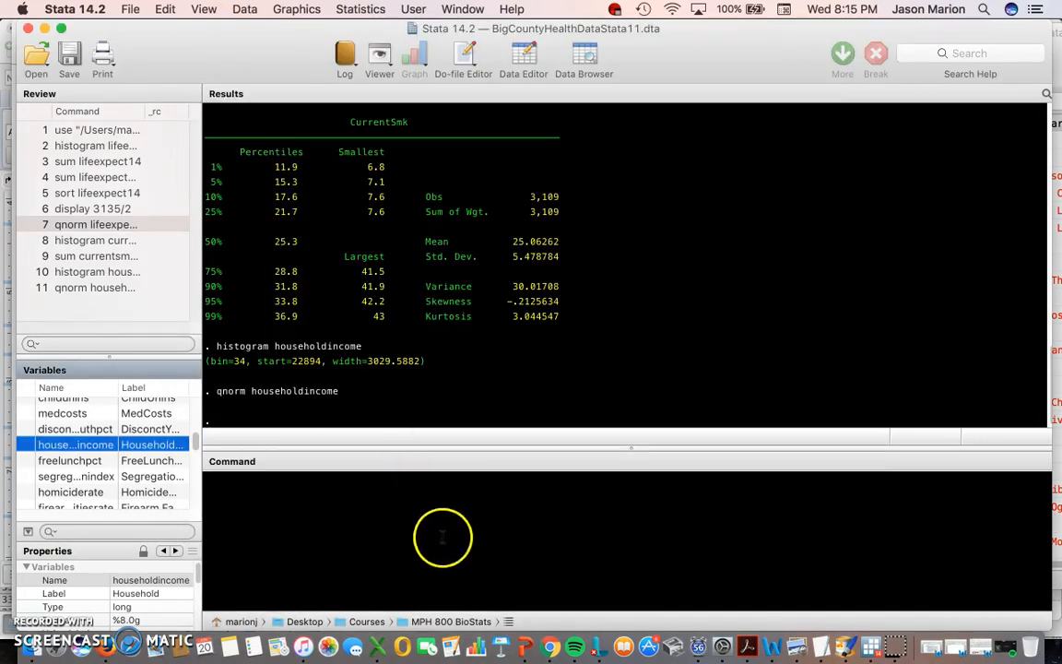
{"action": "left_click", "coordinate": [366, 529]}
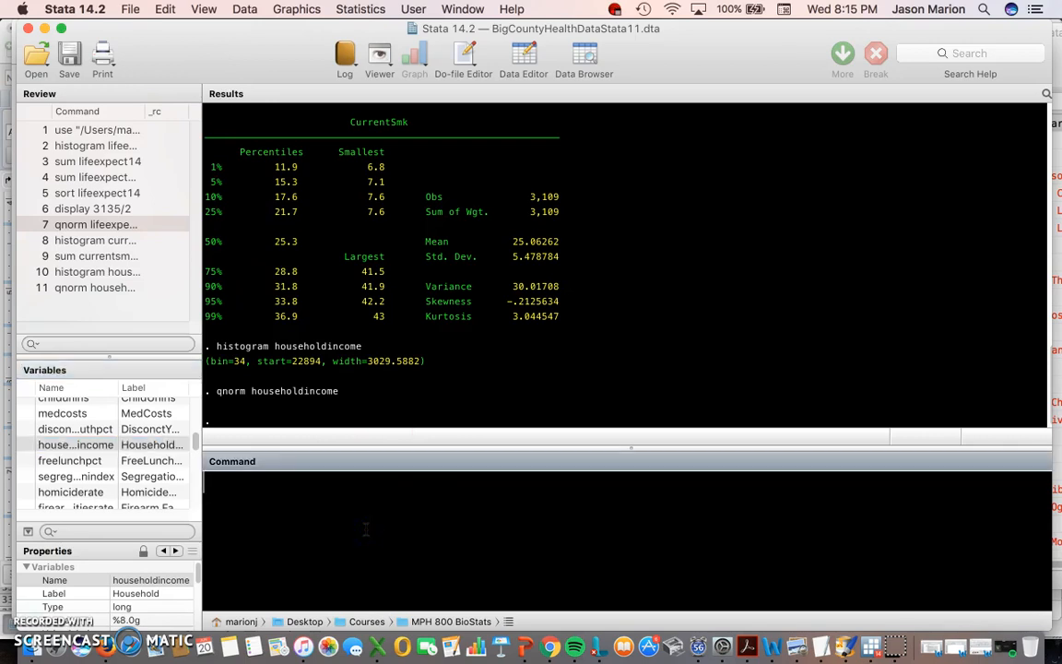
{"action": "left_click", "coordinate": [332, 550]}
{"action": "left_click", "coordinate": [258, 520]}
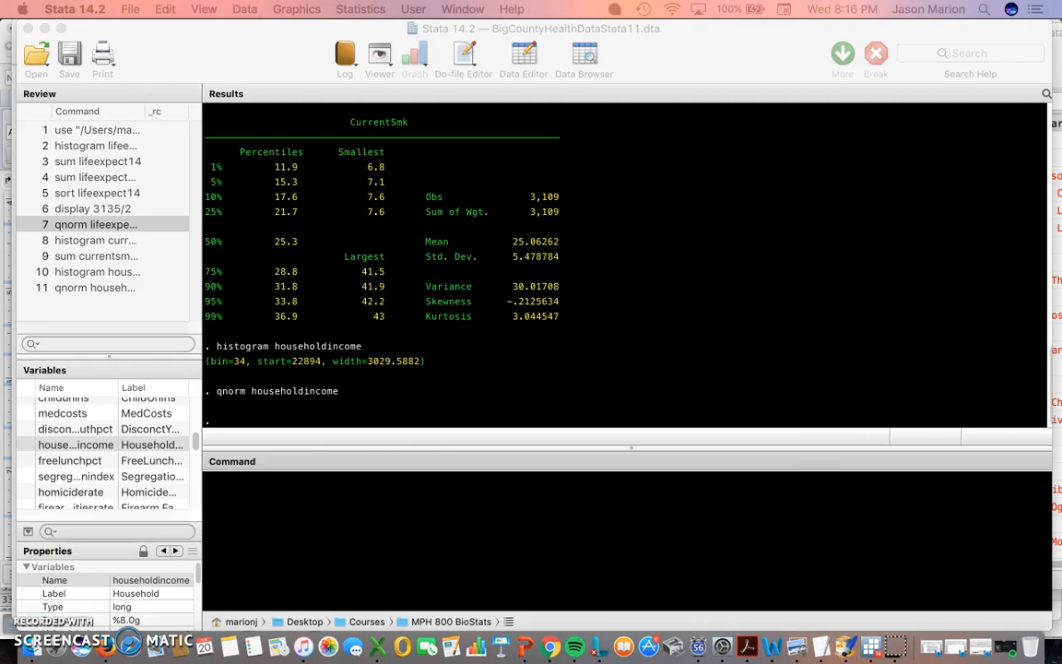
Switch to the rswilk.pdf manual in Chrome and review the swilk and sfrancia commands and the swilk mpg trunk example
{"action": "left_click_drag", "start_coordinate": [737, 86], "coordinate": [90, 54]}
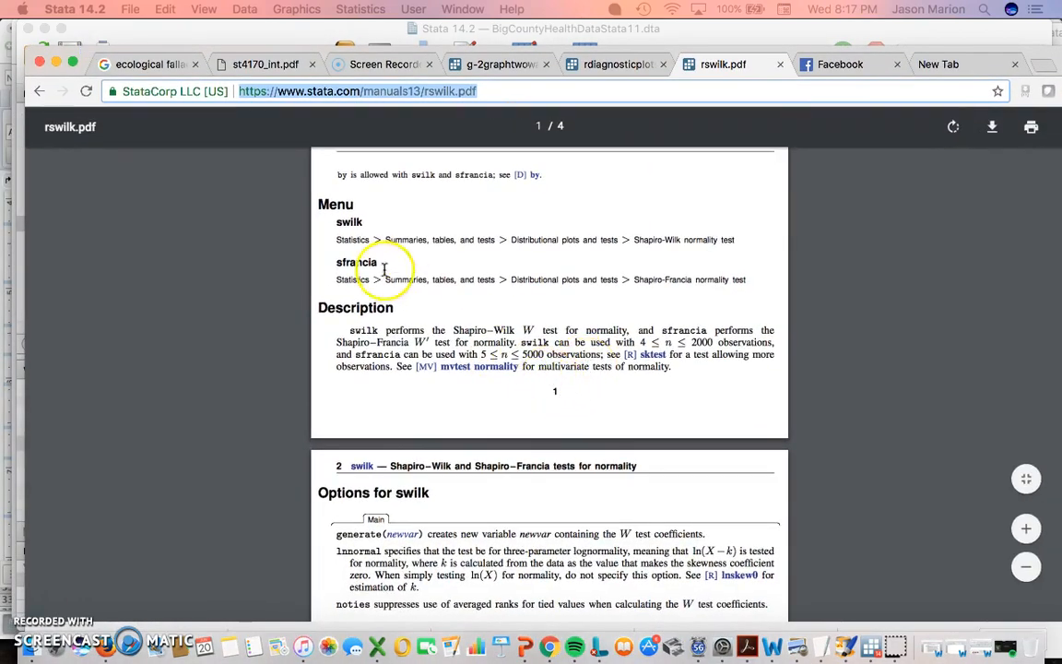
{"action": "double_click", "coordinate": [349, 223]}
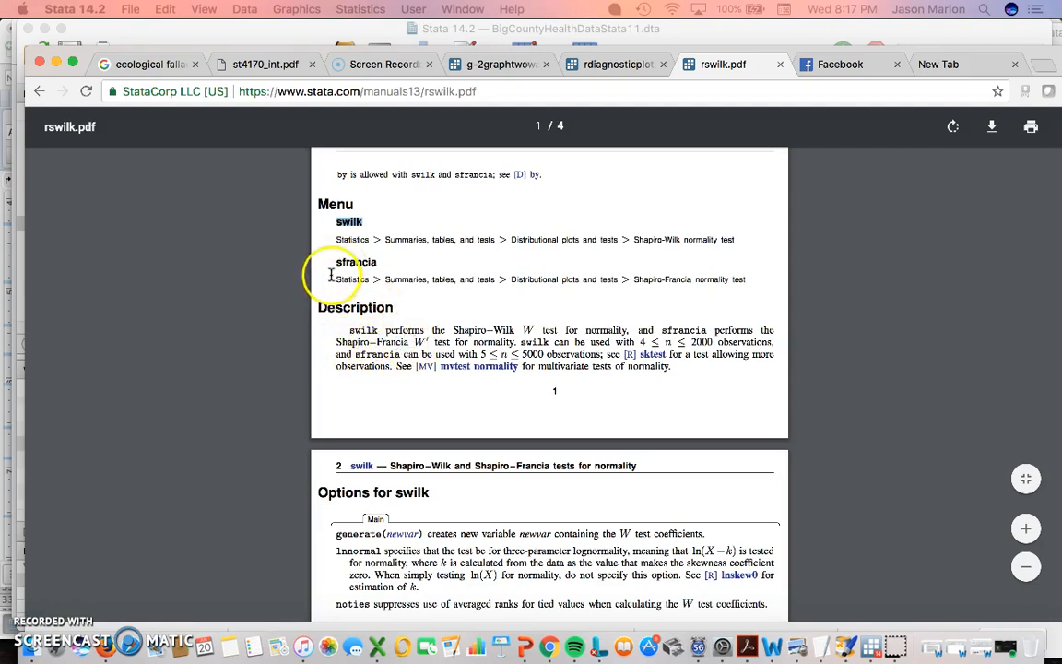
{"action": "left_click_drag", "start_coordinate": [337, 262], "coordinate": [376, 262]}
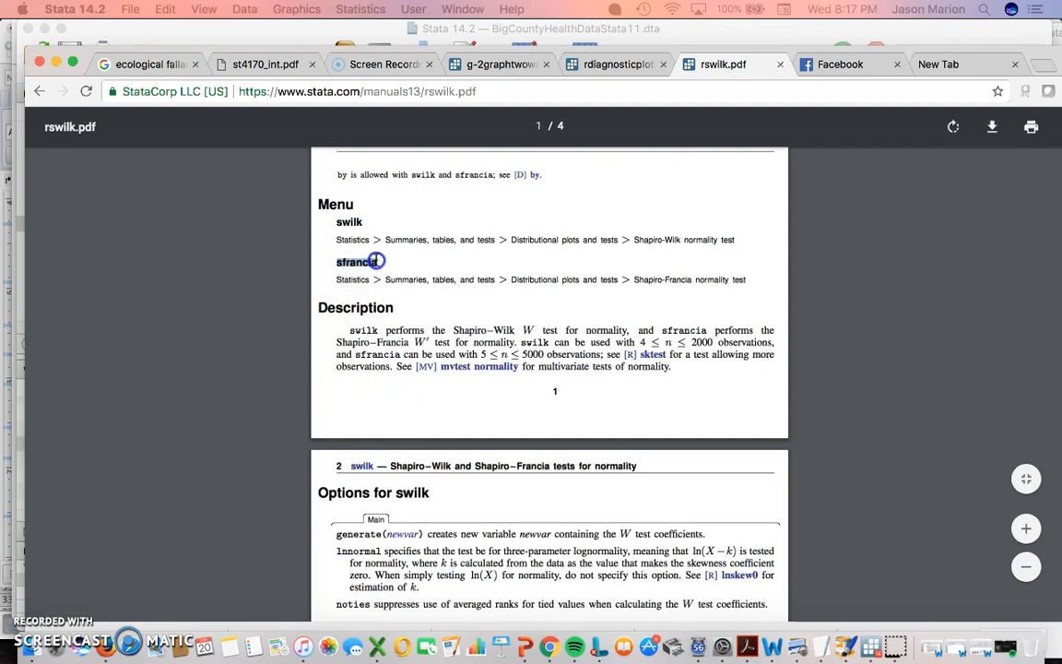
{"action": "scroll", "coordinate": [462, 486], "scroll_direction": "down", "scroll_amount": 2}
{"action": "scroll", "coordinate": [462, 477], "scroll_direction": "down", "scroll_amount": 10}
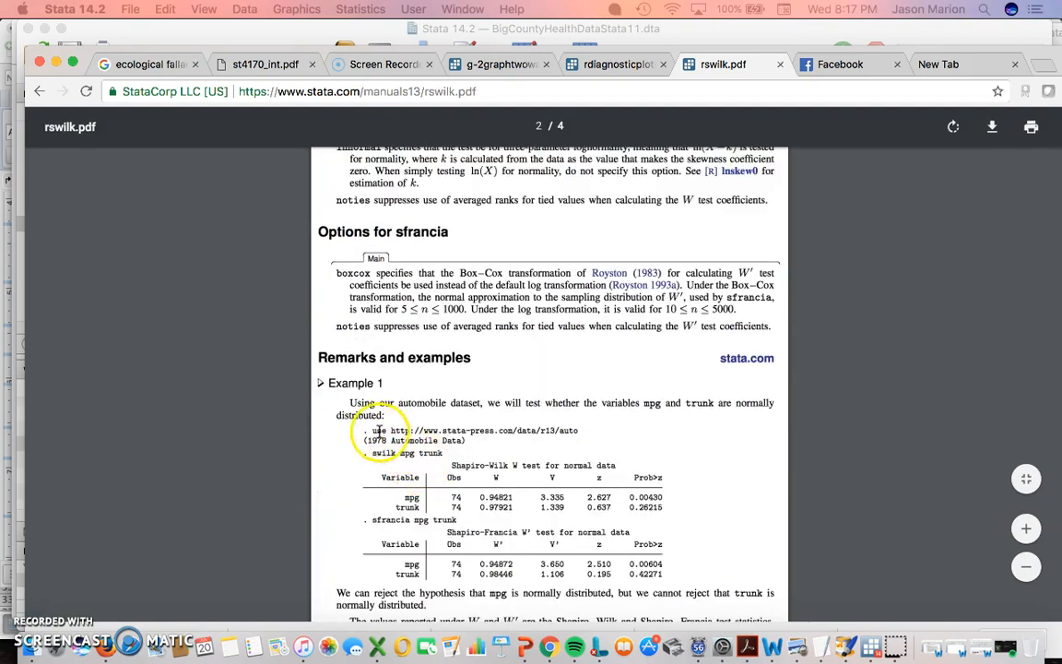
{"action": "left_click_drag", "start_coordinate": [371, 417], "coordinate": [447, 417]}
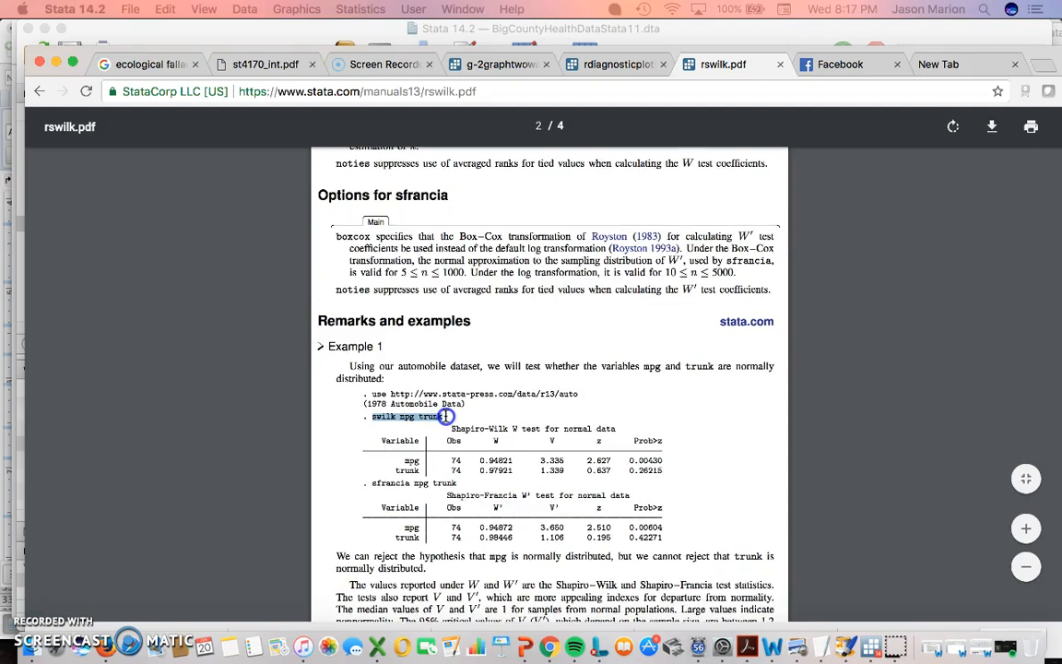
Examine the manual's Description section for the observation limits of swilk and sfrancia
{"action": "scroll", "coordinate": [443, 406], "scroll_direction": "up", "scroll_amount": 1}
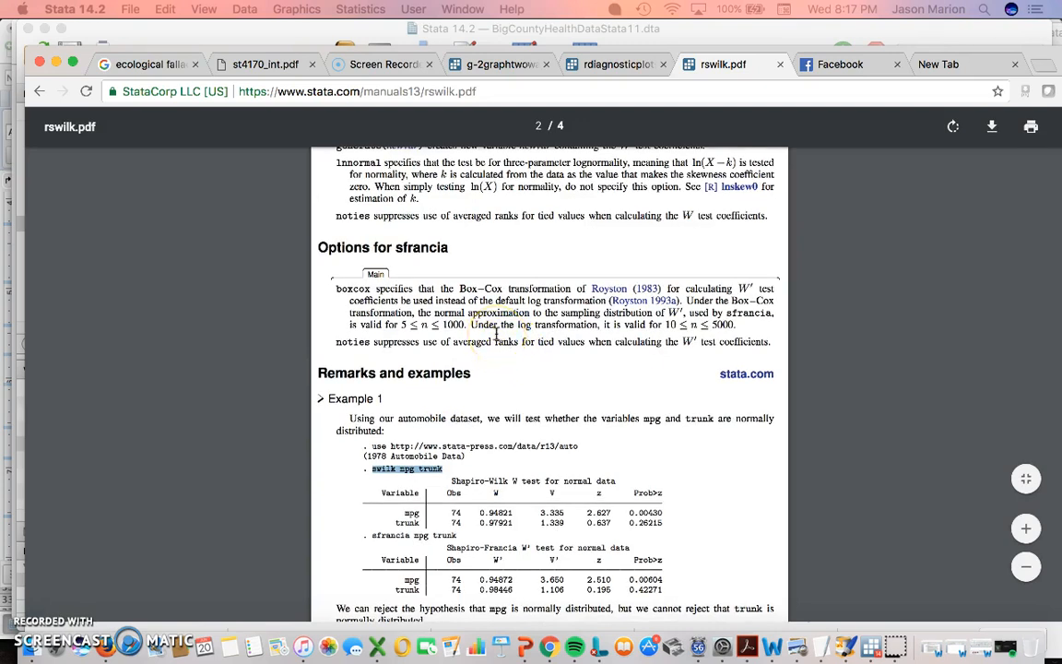
{"action": "scroll", "coordinate": [496, 336], "scroll_direction": "up", "scroll_amount": 2}
{"action": "scroll", "coordinate": [496, 334], "scroll_direction": "up", "scroll_amount": 4}
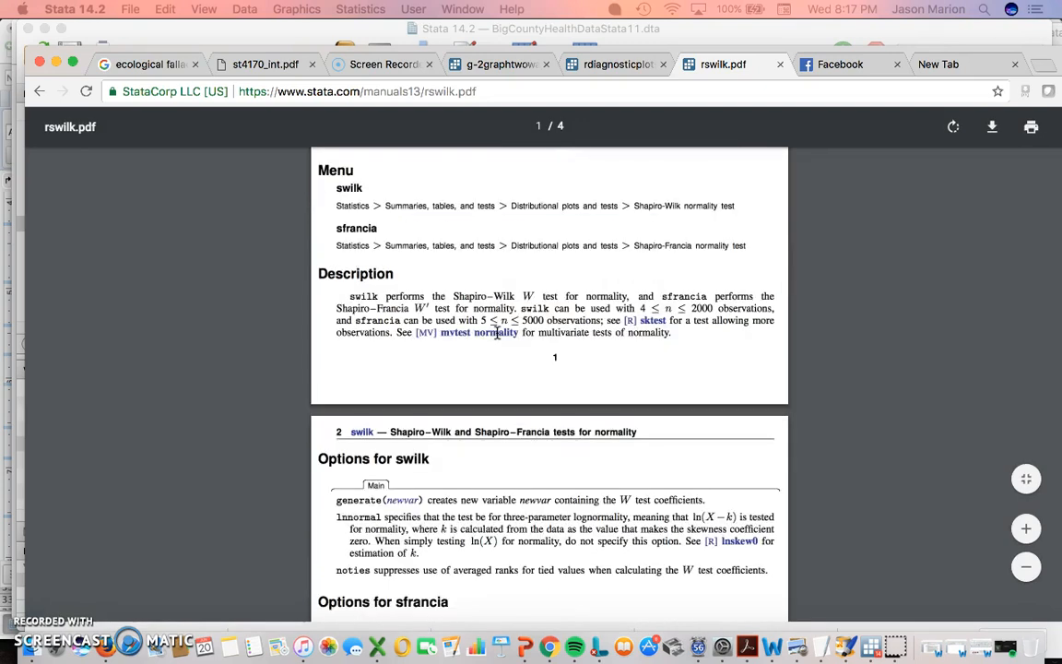
{"action": "left_click", "coordinate": [642, 308]}
{"action": "left_click_drag", "start_coordinate": [642, 308], "coordinate": [713, 310]}
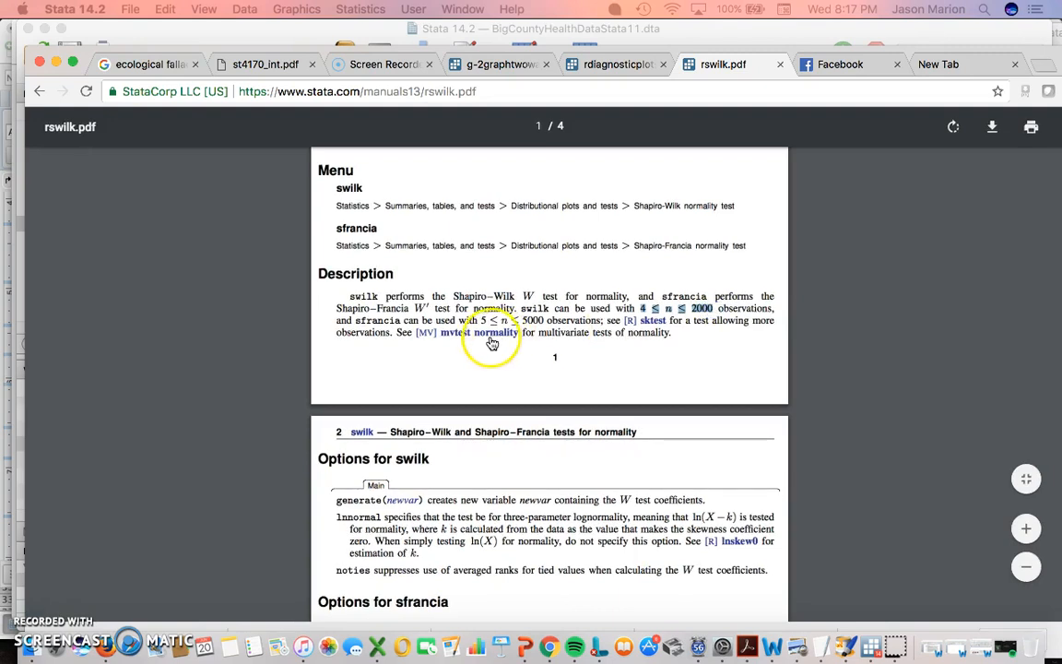
{"action": "left_click", "coordinate": [360, 320]}
{"action": "left_click_drag", "start_coordinate": [359, 320], "coordinate": [545, 315]}
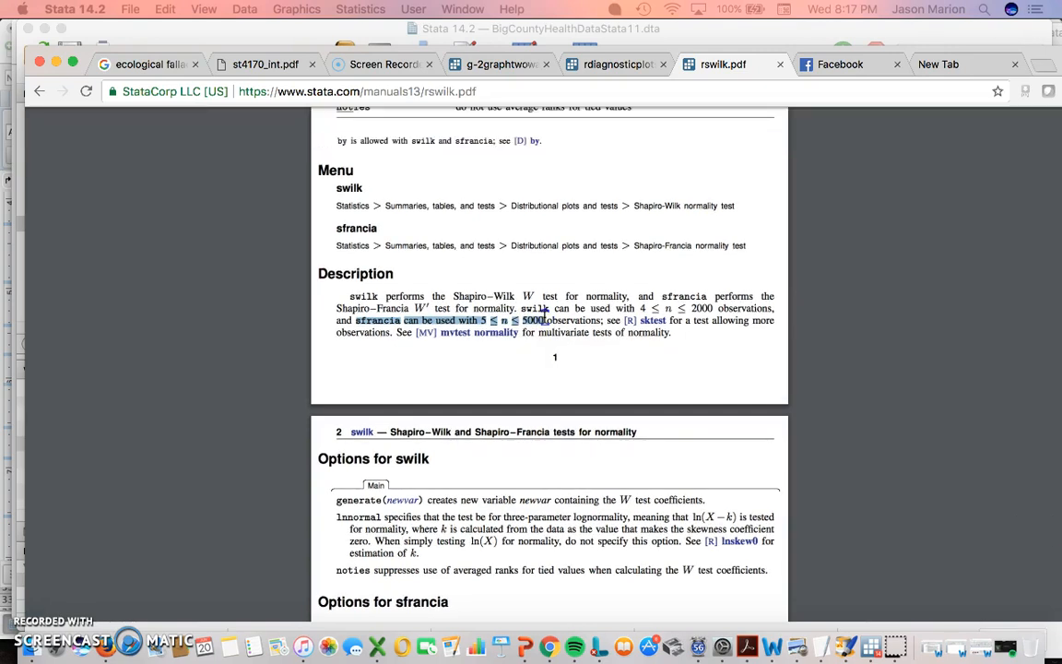
{"action": "left_click", "coordinate": [623, 367]}
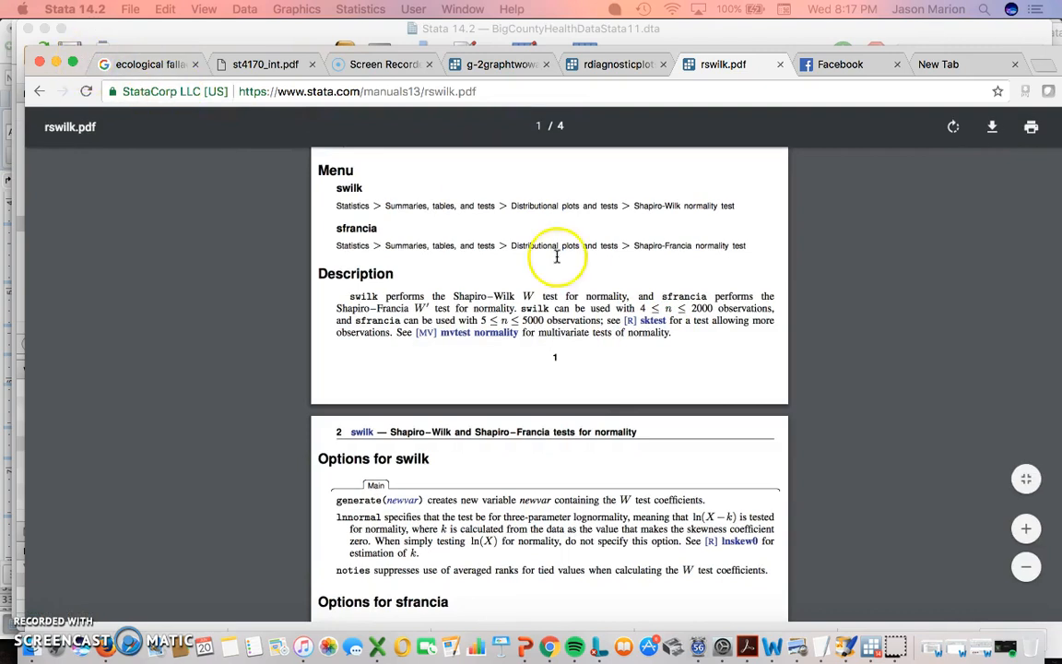
Follow the sktest link to read about the skewness and kurtosis test, and return to the swilk manual
{"action": "left_click", "coordinate": [652, 322]}
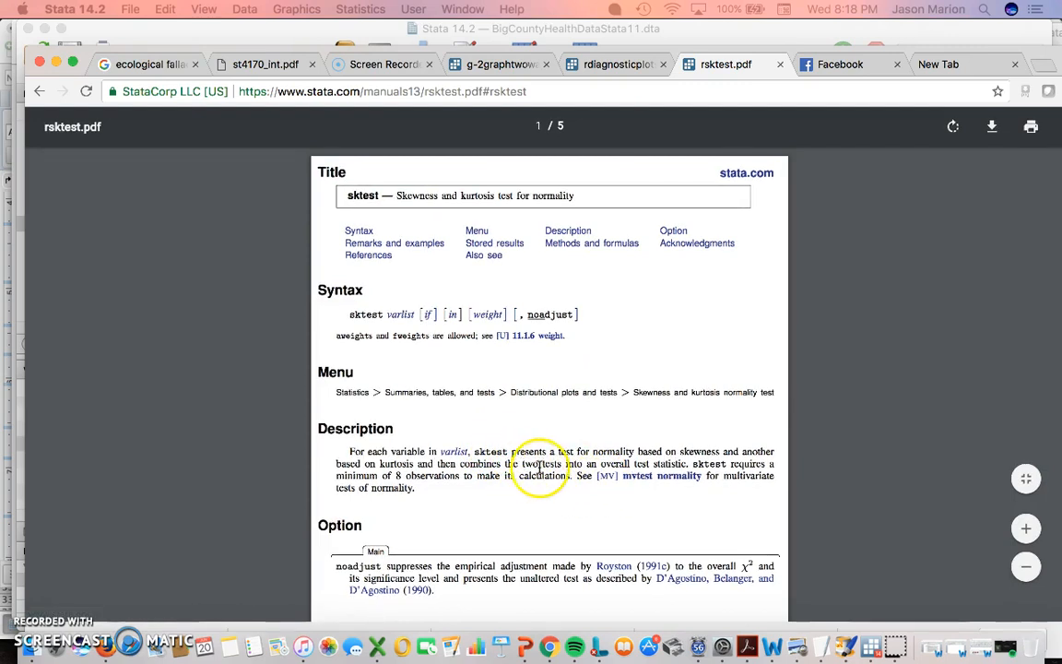
{"action": "scroll", "coordinate": [524, 470], "scroll_direction": "down", "scroll_amount": 5}
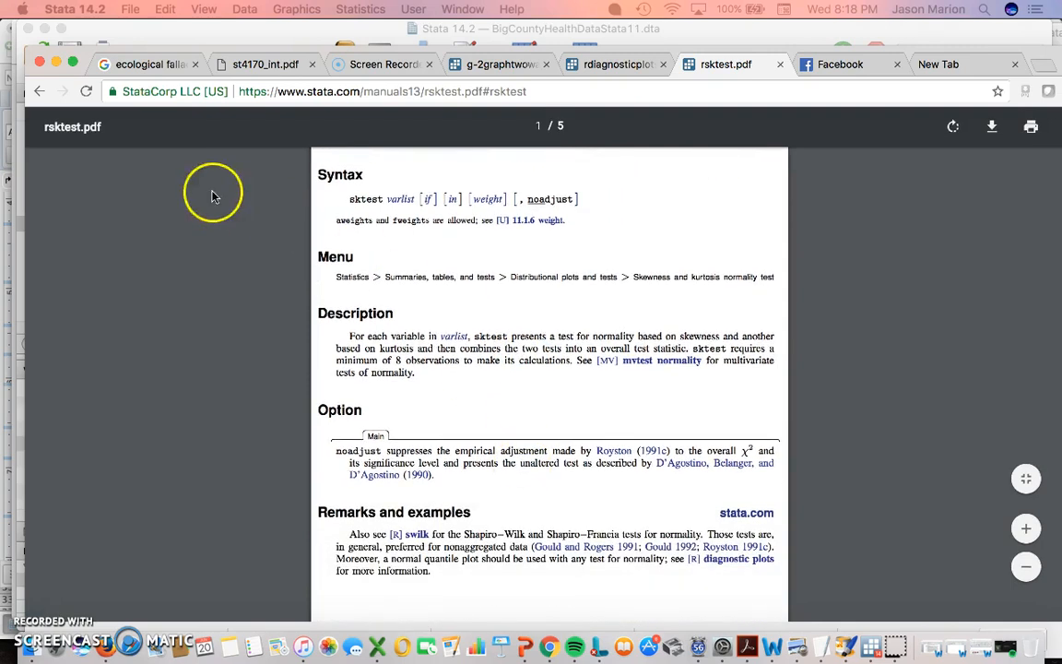
{"action": "left_click", "coordinate": [46, 94]}
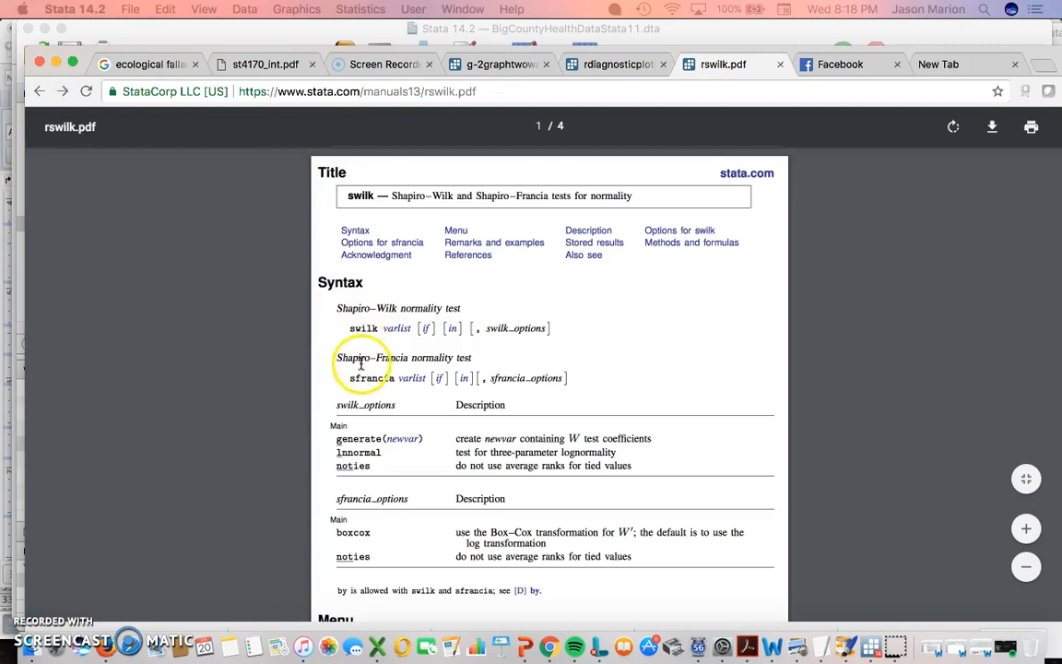
Review the sfrancia syntax and its allowed range of observations in the swilk manual
{"action": "left_click_drag", "start_coordinate": [351, 379], "coordinate": [397, 382]}
{"action": "scroll", "coordinate": [522, 569], "scroll_direction": "down", "scroll_amount": 5}
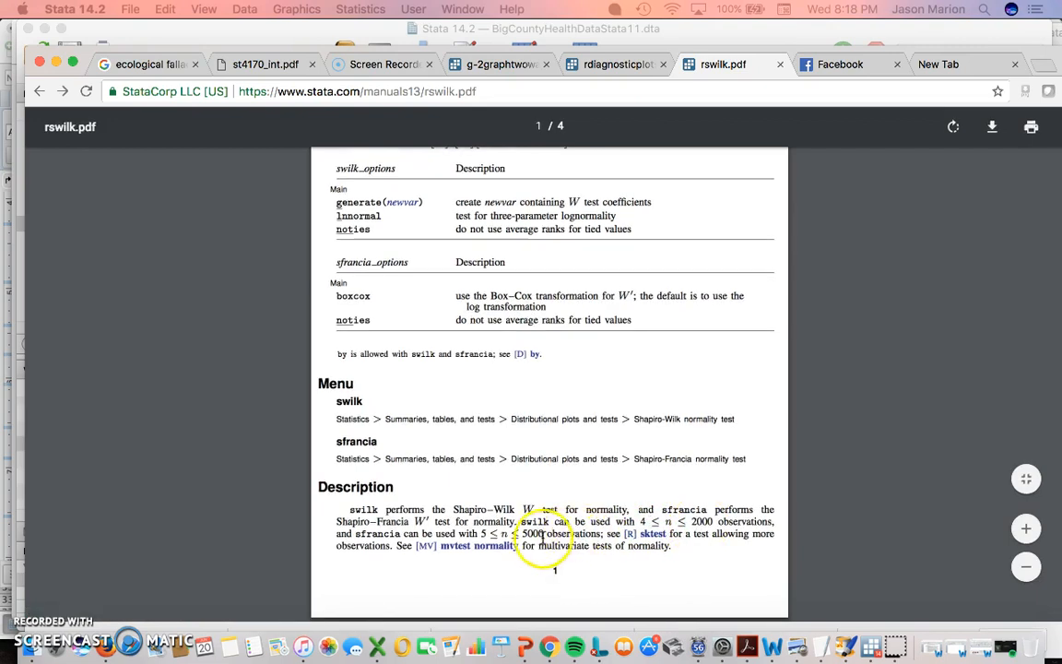
{"action": "left_click_drag", "start_coordinate": [544, 535], "coordinate": [481, 536]}
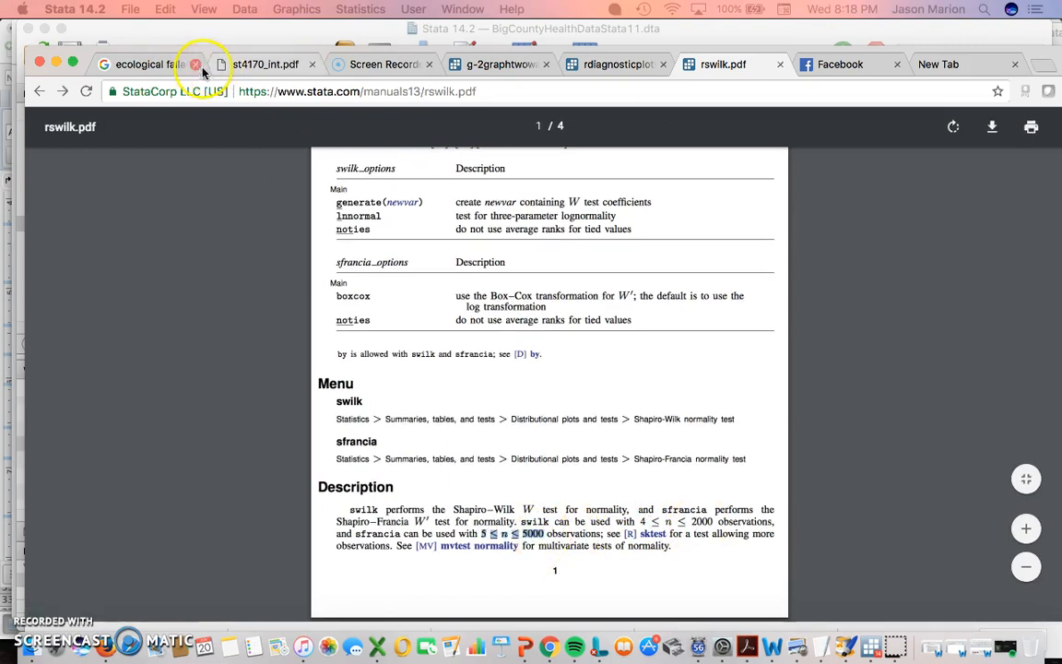
Switch back to Stata and run the Shapiro-Wilk test with swilk householdincome
{"action": "left_click_drag", "start_coordinate": [54, 52], "coordinate": [898, 74]}
{"action": "left_click", "coordinate": [900, 82]}
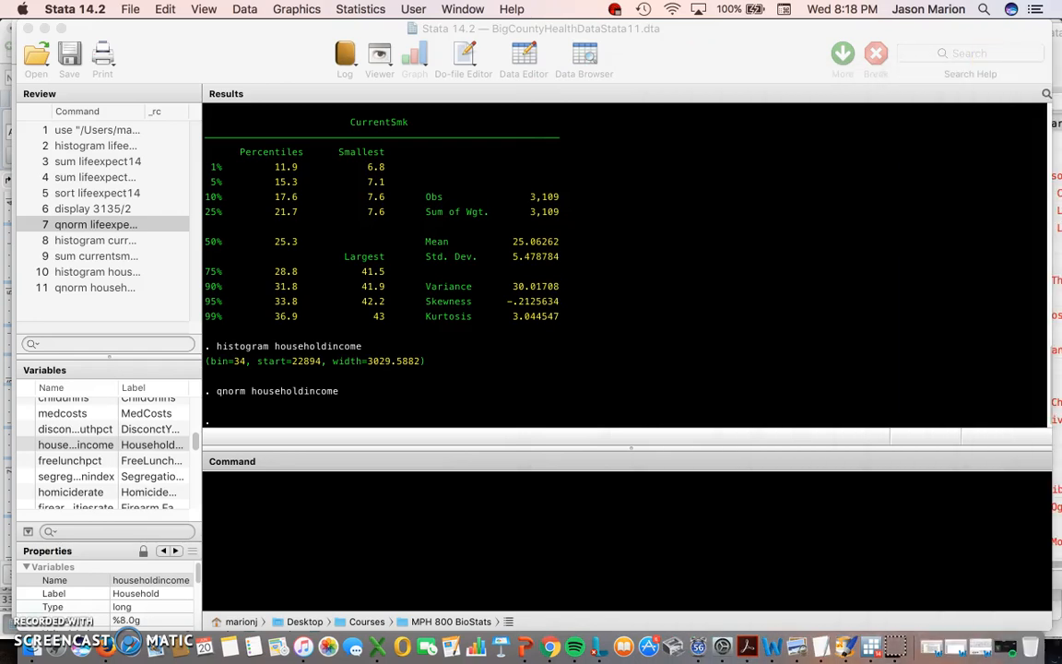
{"action": "left_click", "coordinate": [315, 502]}
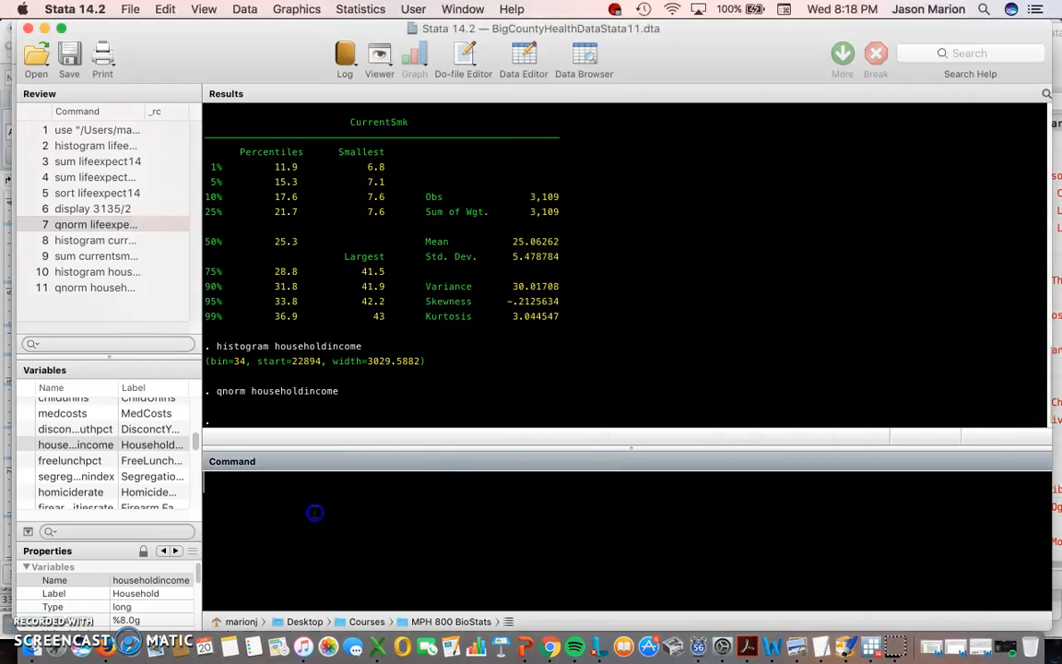
{"action": "type", "text": "swilk"}
{"action": "type", "text": "ho"}
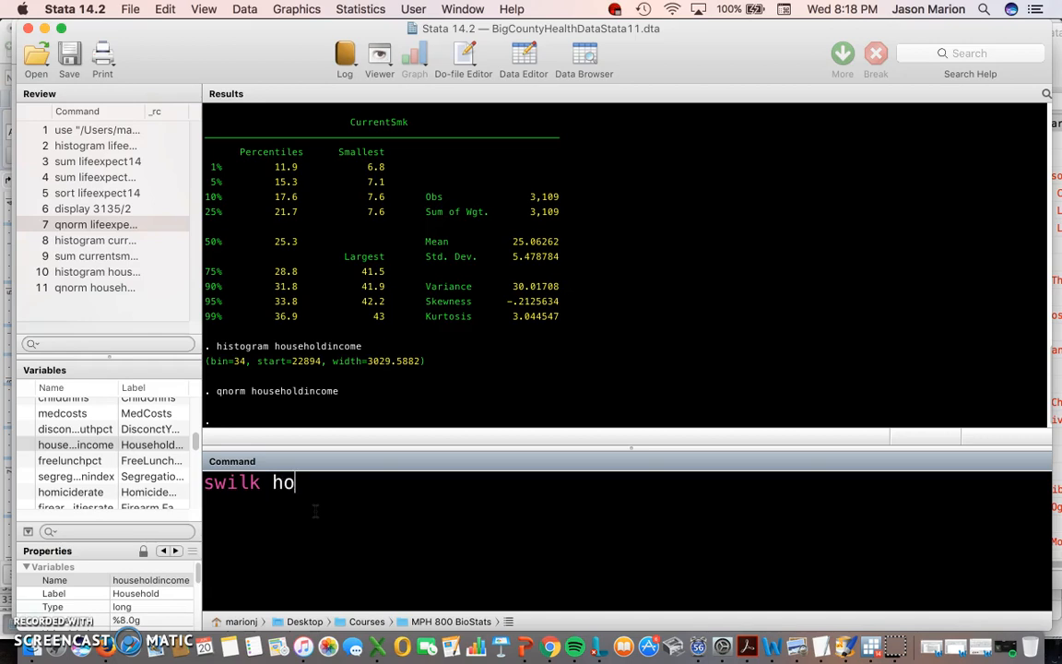
{"action": "type", "text": "useholdincome"}
{"action": "key", "text": "Return"}
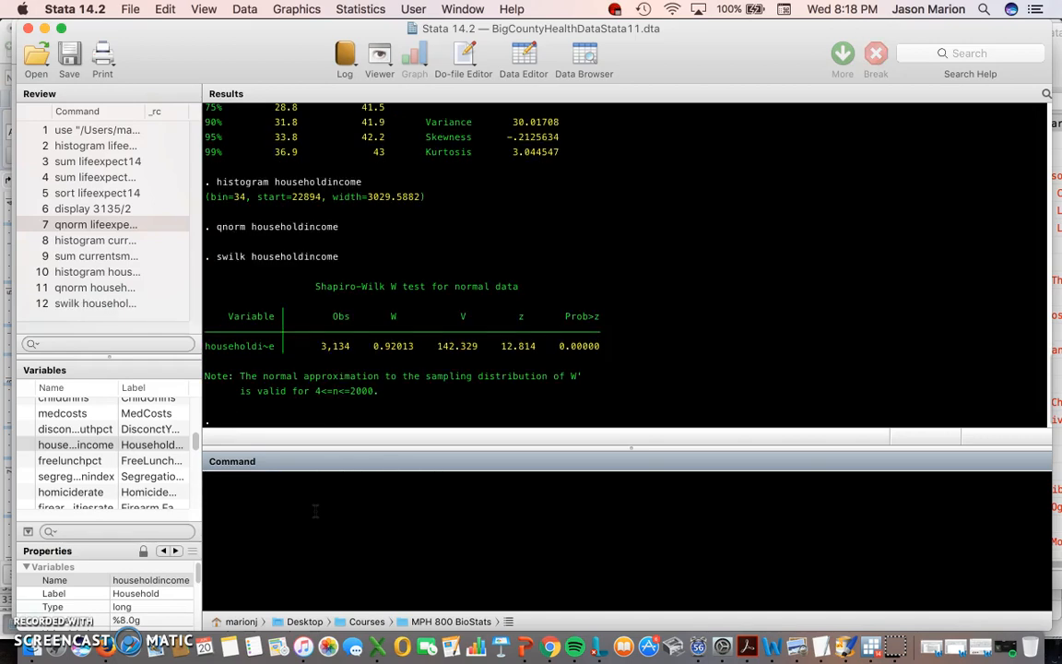
Examine the Shapiro-Wilk result row for householdincome, highlighting the Prob>z column heading
{"action": "left_click_drag", "start_coordinate": [222, 346], "coordinate": [572, 319]}
{"action": "left_click", "coordinate": [582, 343]}
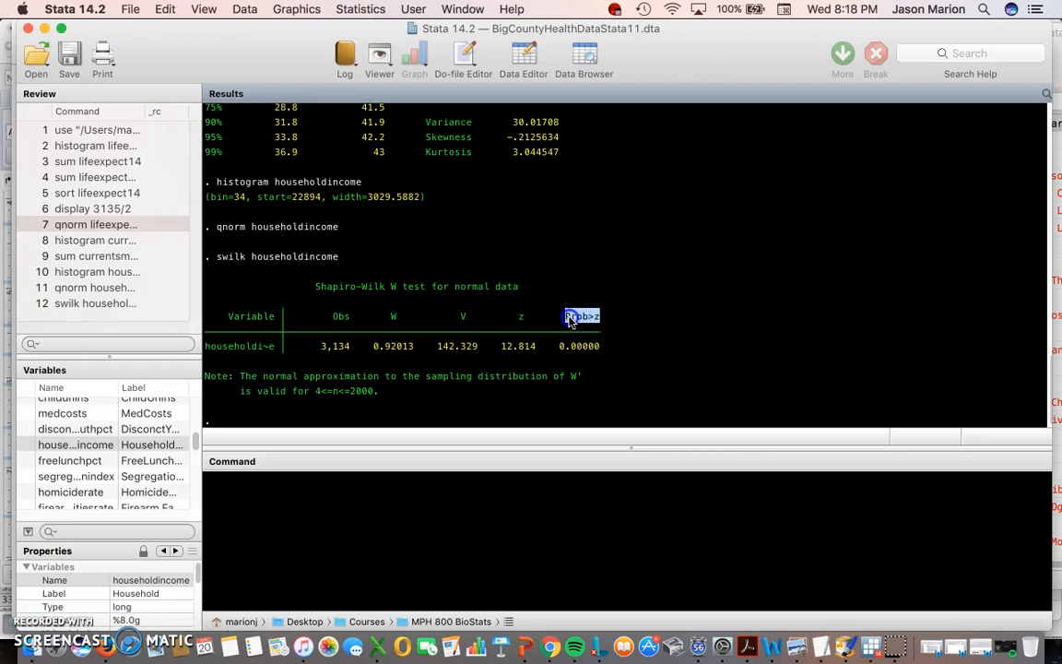
{"action": "left_click", "coordinate": [595, 317]}
{"action": "left_click_drag", "start_coordinate": [601, 318], "coordinate": [569, 318]}
{"action": "left_click", "coordinate": [568, 318]}
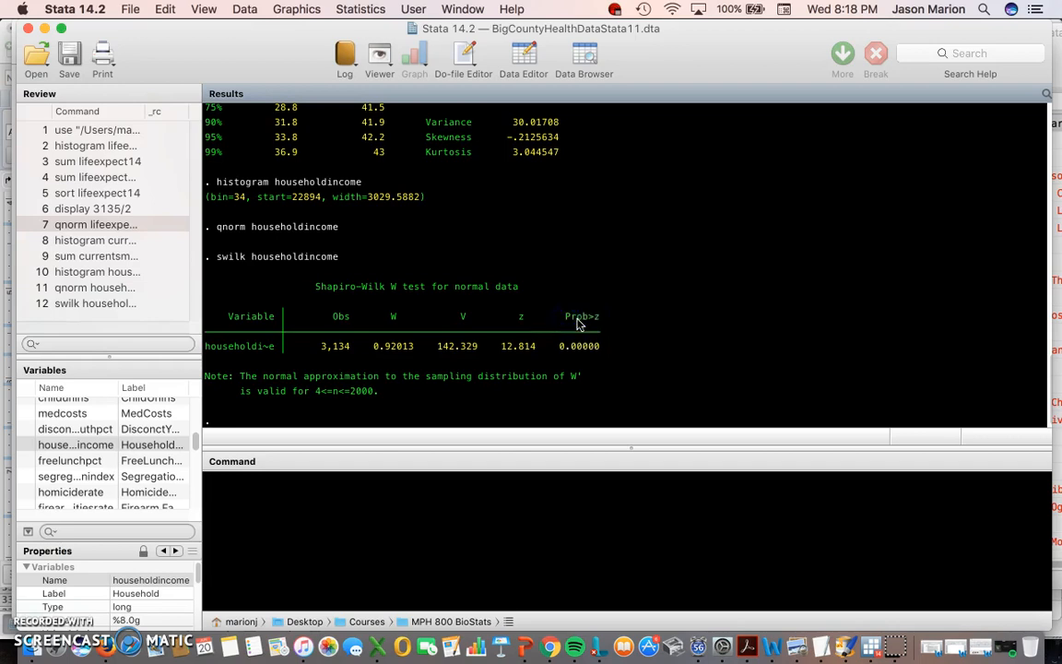
{"action": "left_click_drag", "start_coordinate": [572, 320], "coordinate": [599, 319]}
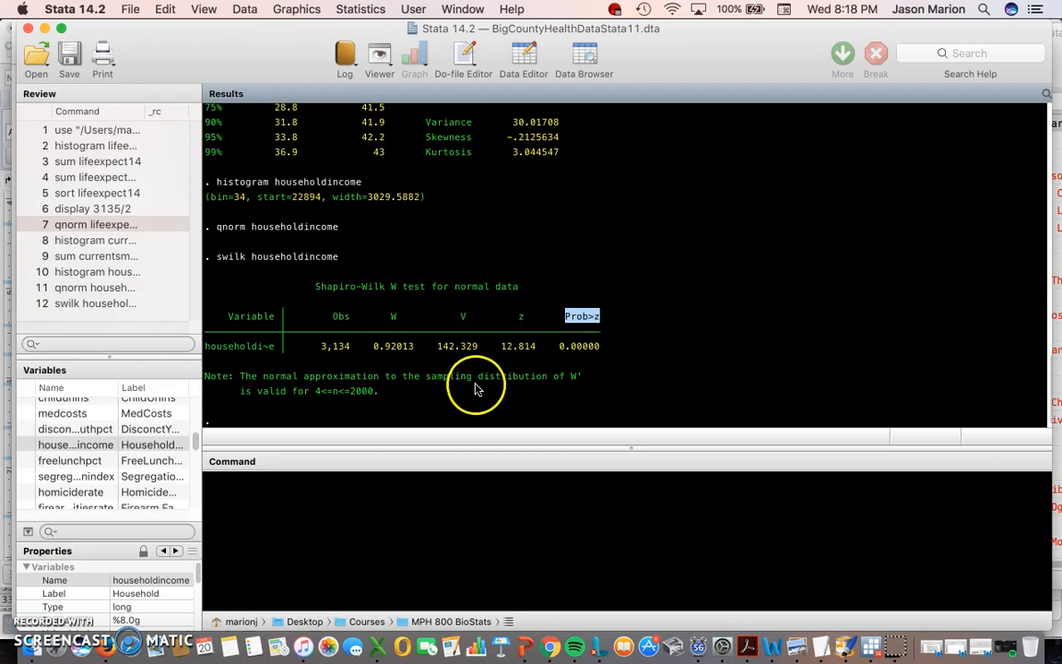
Examine the Shapiro-Wilk output for householdincome, comparing the observation count with the valid range in the note and checking the Prob>z value
{"action": "left_click_drag", "start_coordinate": [294, 397], "coordinate": [386, 396]}
{"action": "left_click_drag", "start_coordinate": [352, 347], "coordinate": [327, 352]}
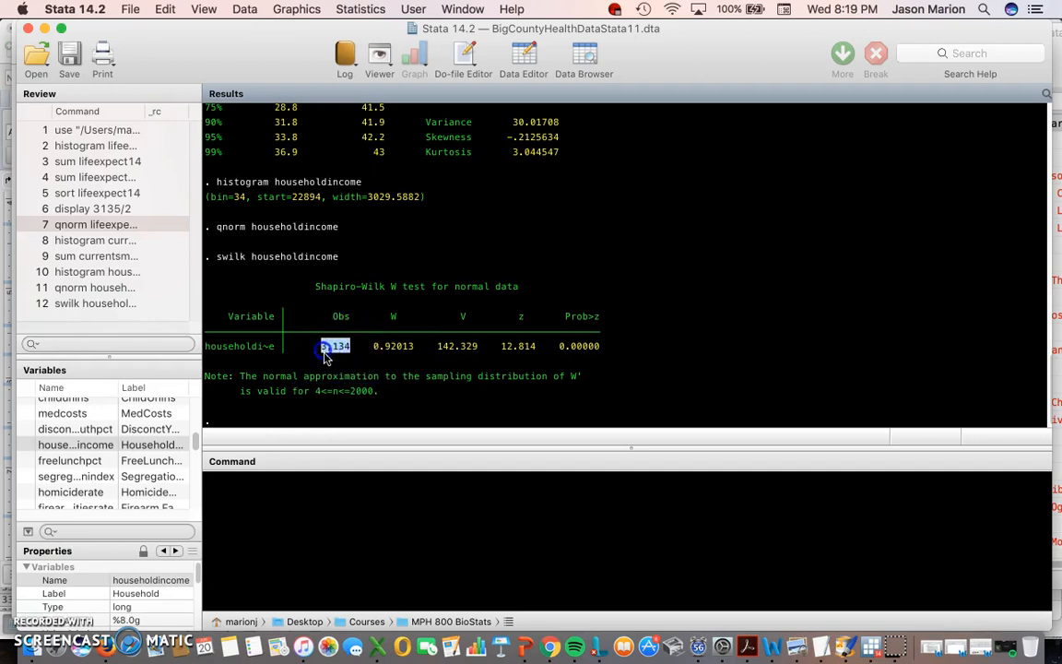
{"action": "left_click", "coordinate": [330, 353]}
{"action": "left_click", "coordinate": [358, 393]}
{"action": "left_click_drag", "start_coordinate": [567, 349], "coordinate": [608, 351]}
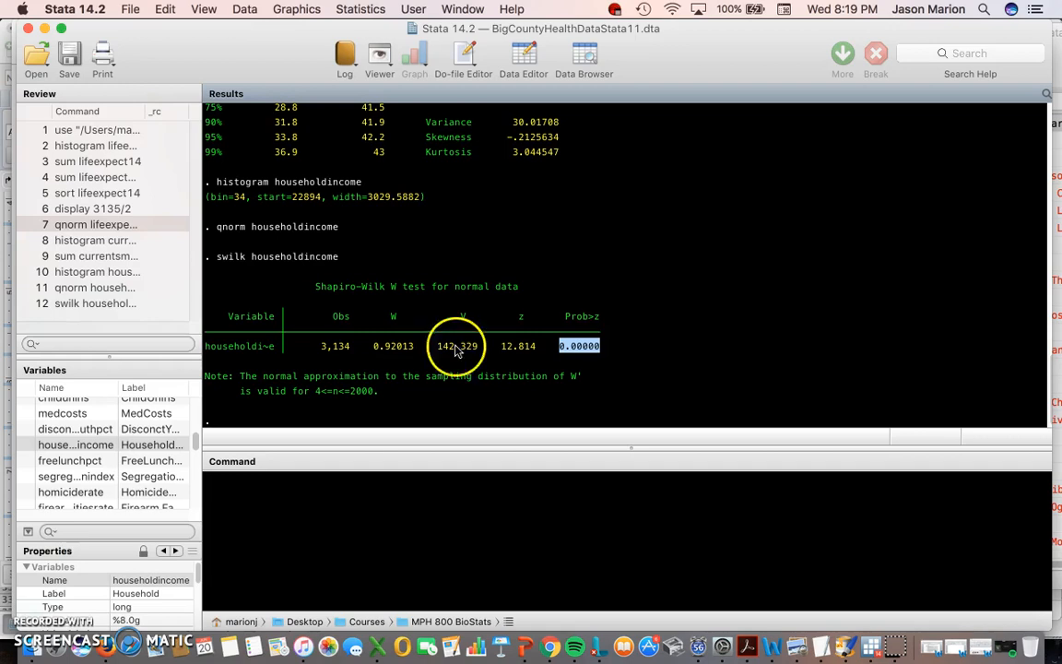
{"action": "left_click_drag", "start_coordinate": [275, 351], "coordinate": [221, 351]}
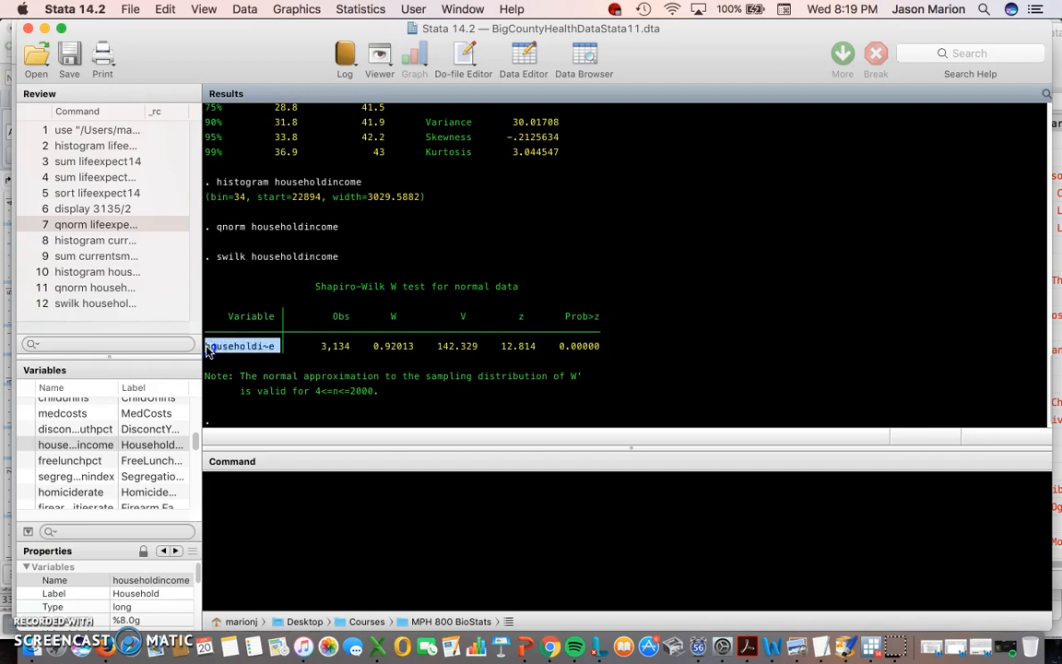
{"action": "left_click_drag", "start_coordinate": [312, 348], "coordinate": [347, 353]}
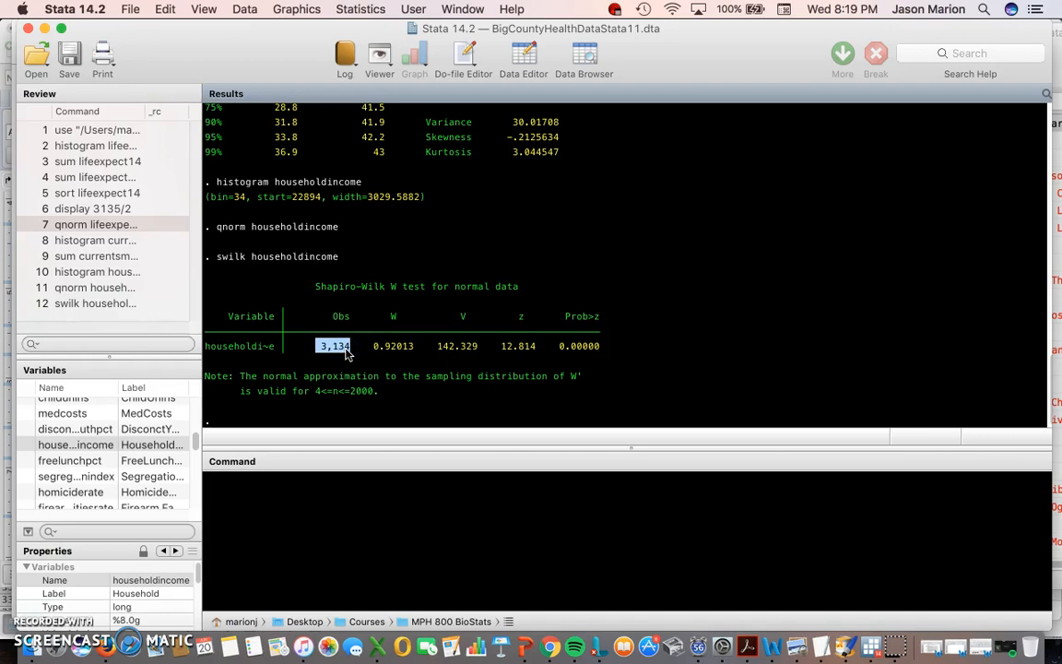
Run the Shapiro-Francia test with sfrancia householdincome and check its Prob>z value
{"action": "left_click", "coordinate": [124, 303]}
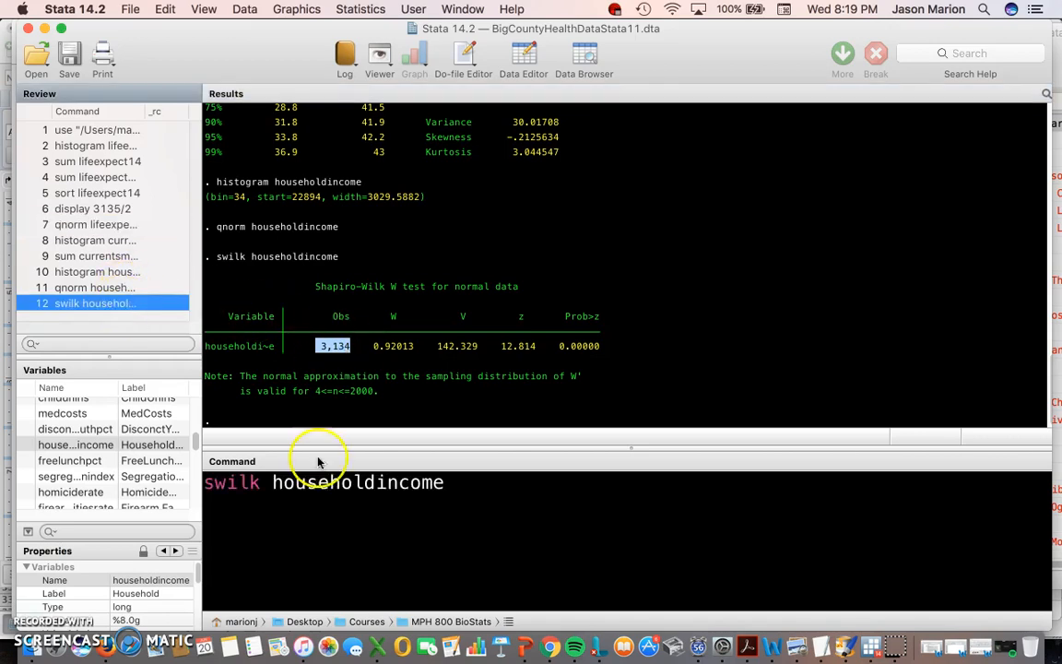
{"action": "left_click_drag", "start_coordinate": [249, 493], "coordinate": [204, 481]}
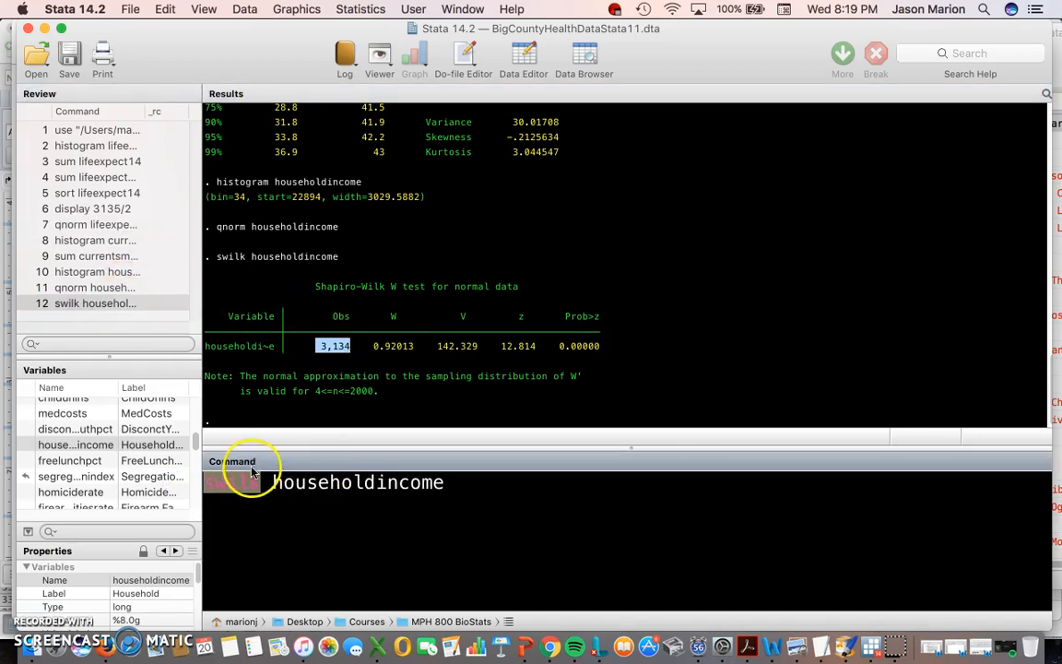
{"action": "type", "text": "sfra"}
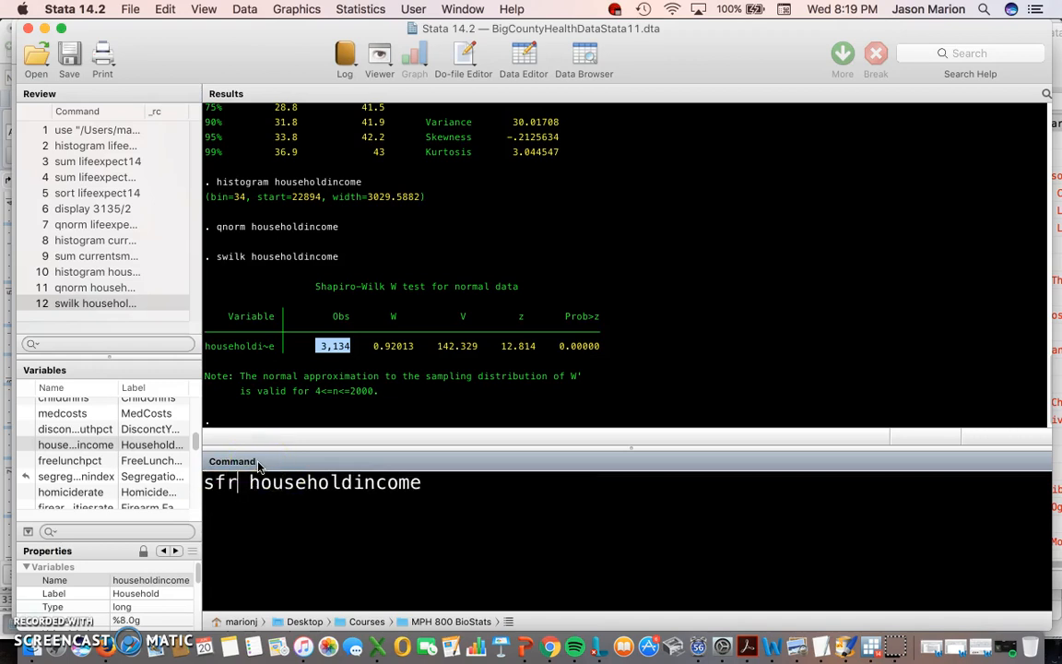
{"action": "type", "text": "ncia"}
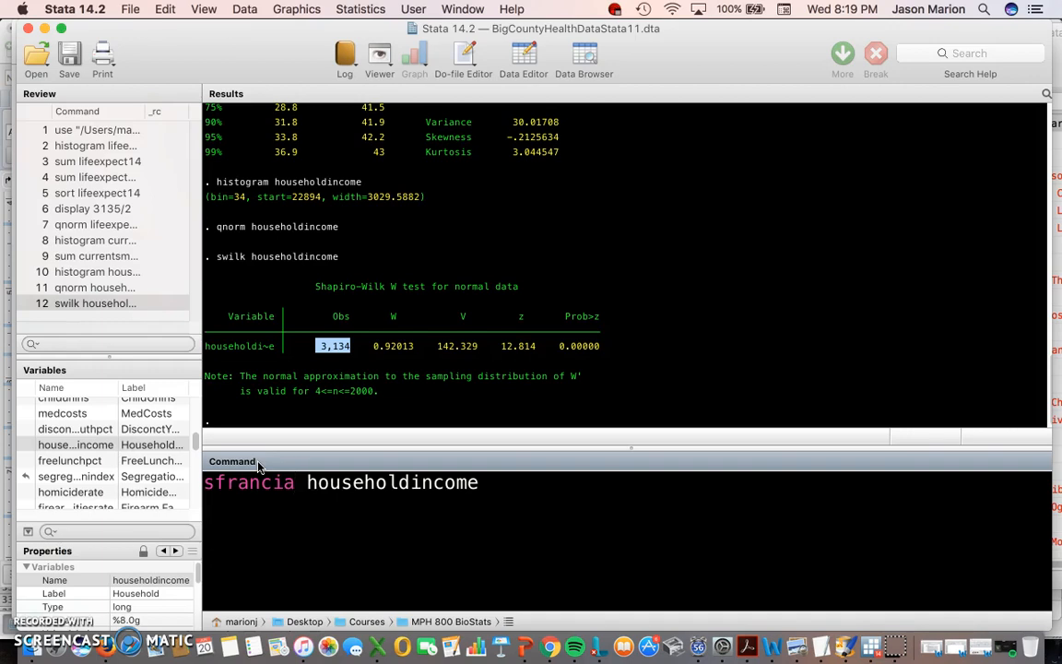
{"action": "key", "text": "Return"}
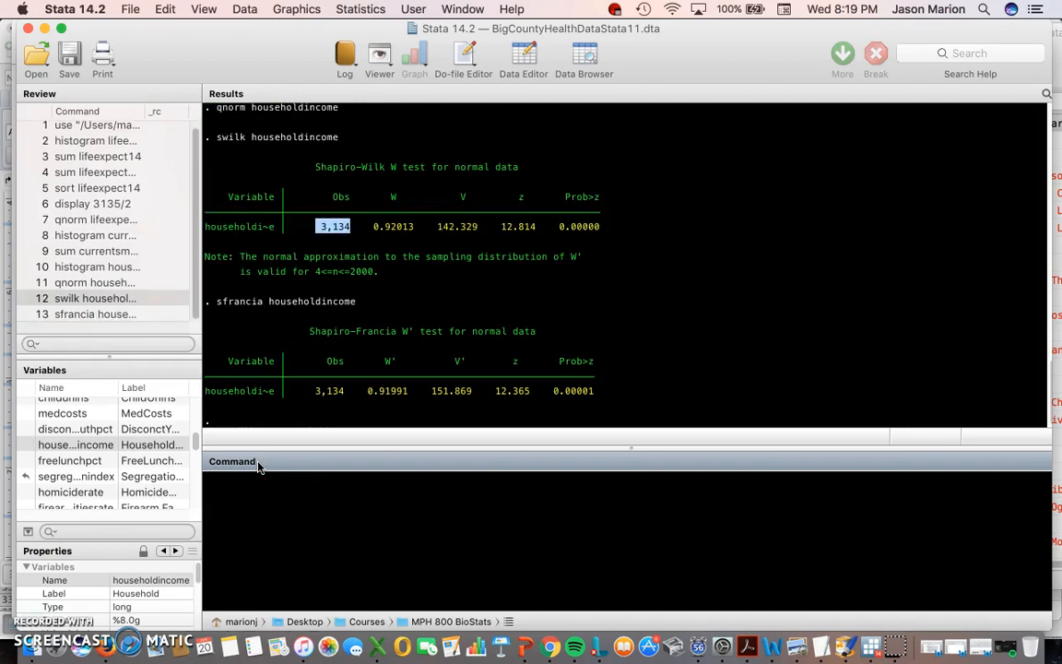
{"action": "left_click_drag", "start_coordinate": [553, 391], "coordinate": [606, 396]}
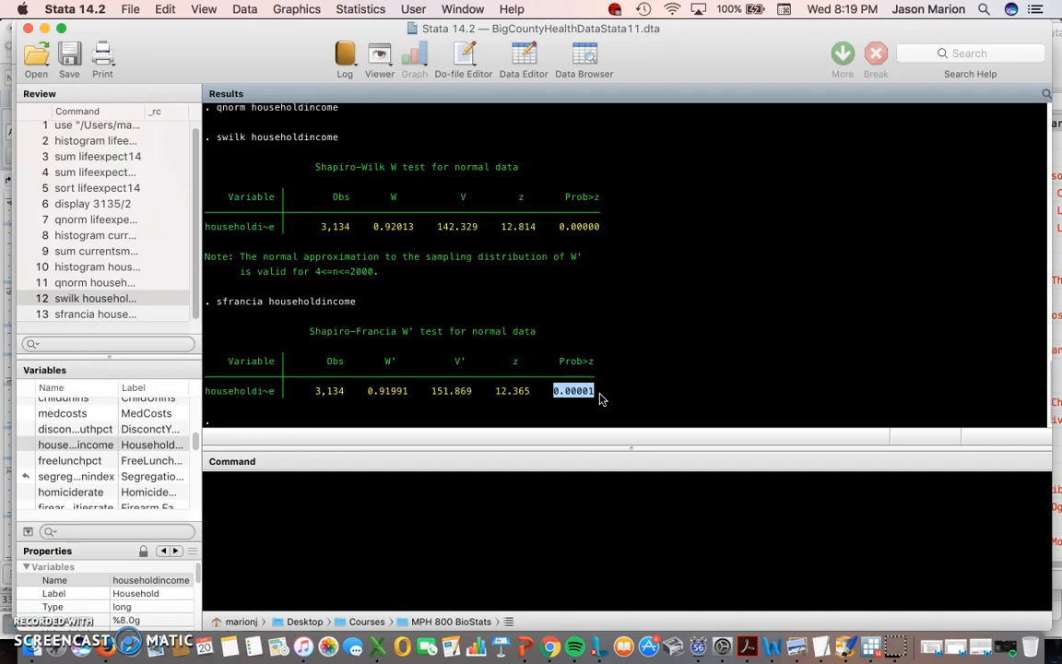
{"action": "left_click_drag", "start_coordinate": [277, 395], "coordinate": [207, 397]}
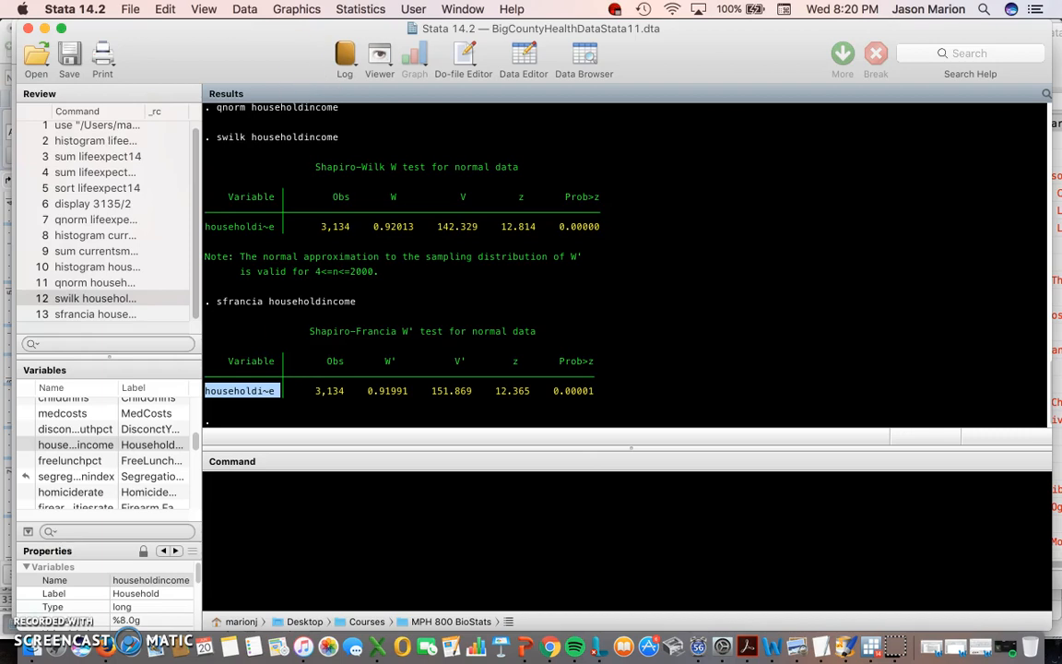
{"action": "left_click", "coordinate": [360, 9]}
{"action": "left_click", "coordinate": [376, 36]}
{"action": "left_click", "coordinate": [607, 120]}
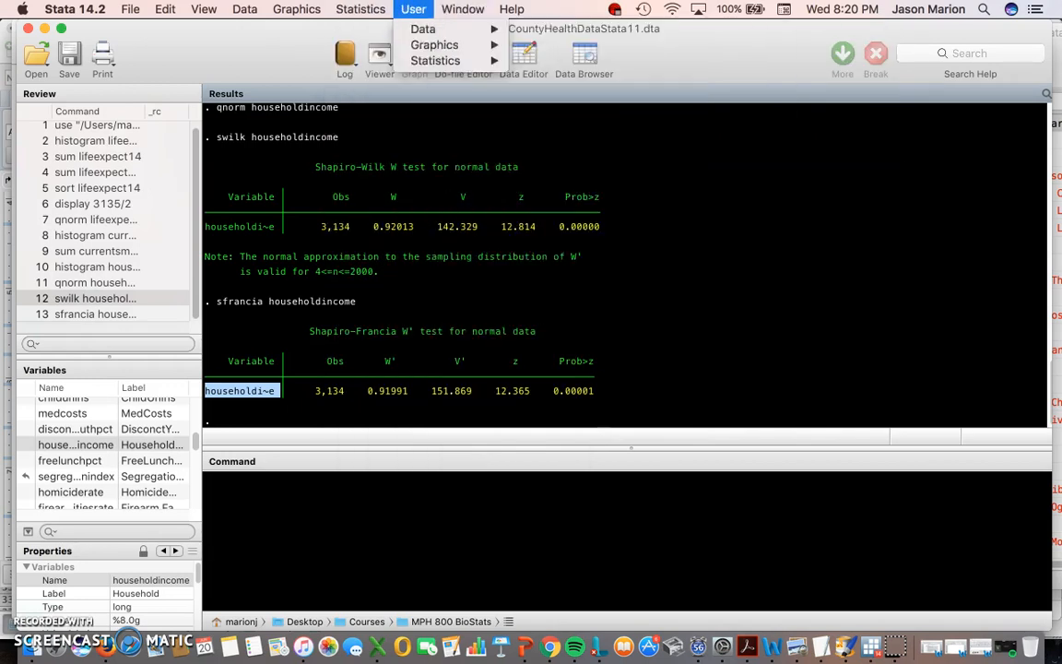
{"action": "left_click", "coordinate": [284, 474]}
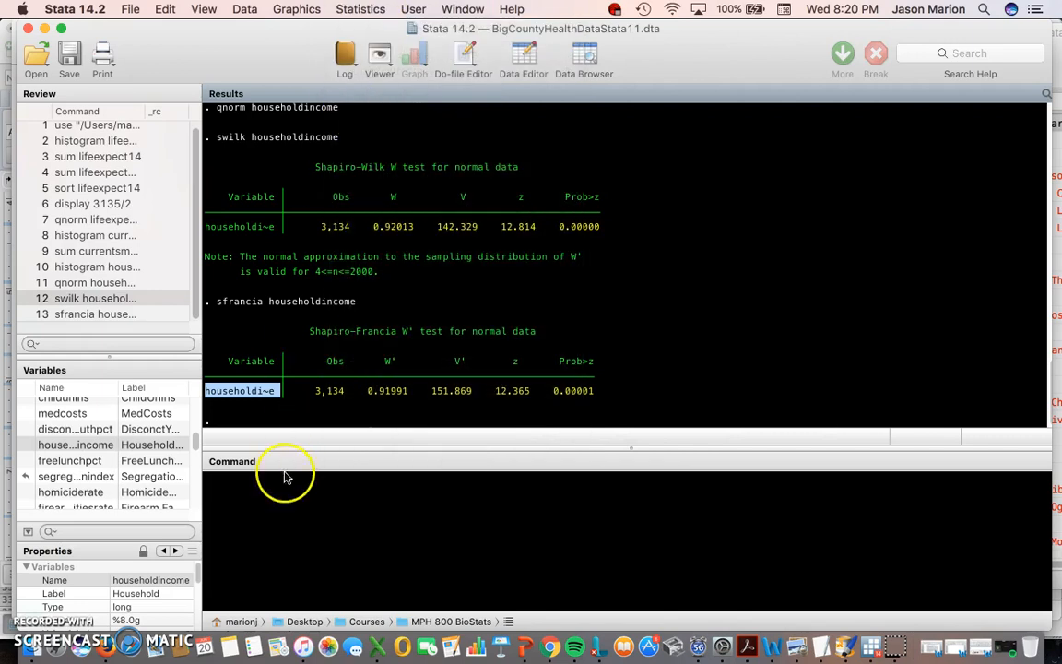
{"action": "left_click", "coordinate": [281, 491]}
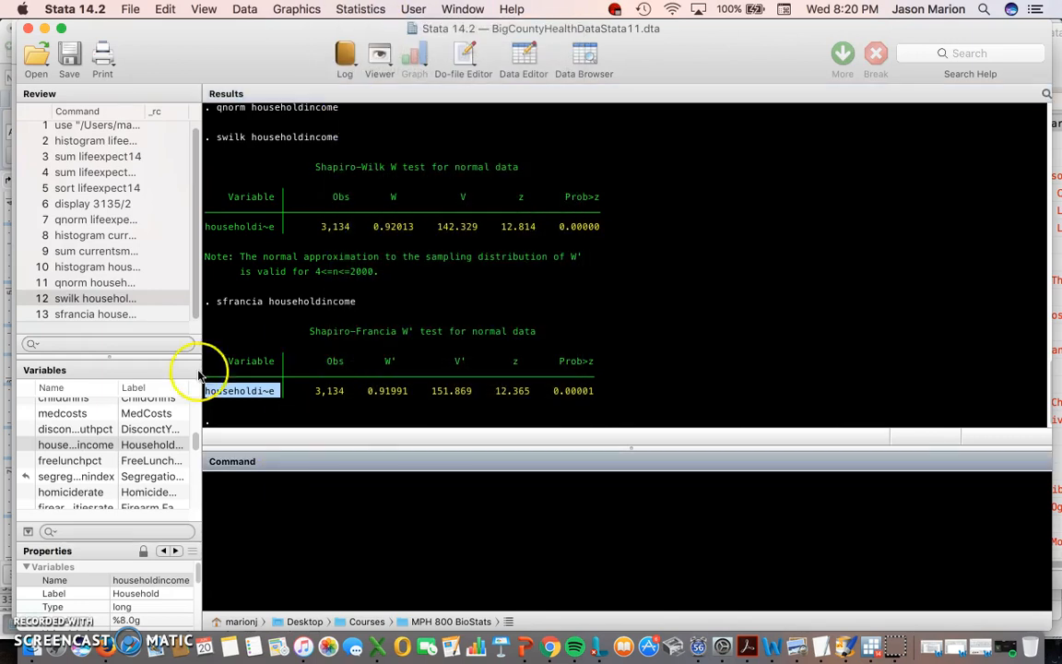
Rerun the Shapiro-Francia test on life expectancy with sfrancia lifeexpect14
{"action": "left_click", "coordinate": [98, 315]}
{"action": "left_click_drag", "start_coordinate": [308, 487], "coordinate": [499, 493]}
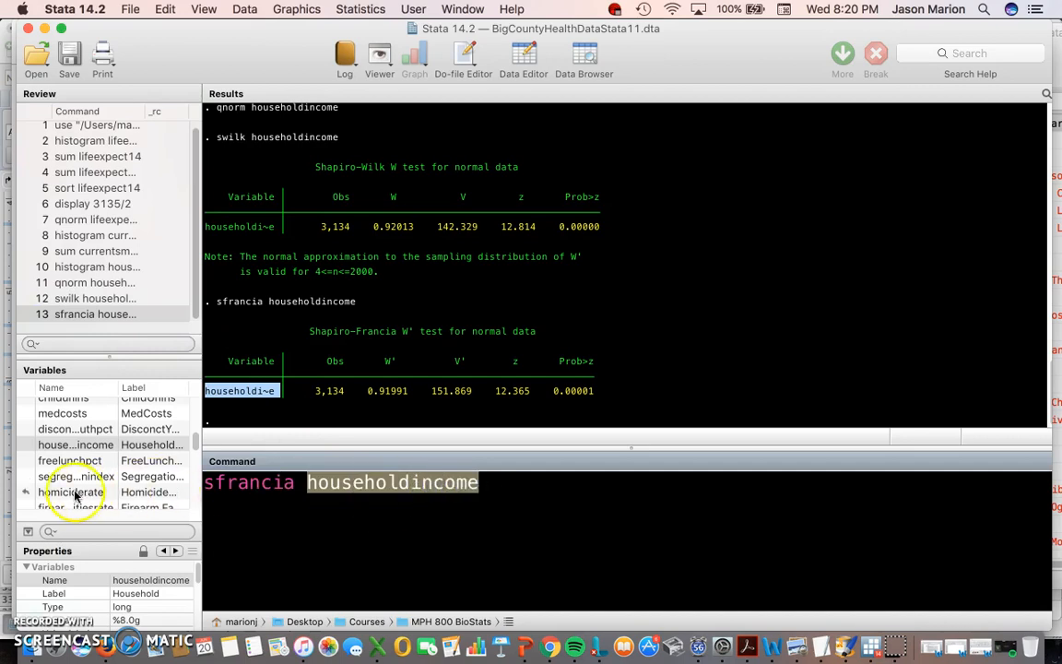
{"action": "scroll", "coordinate": [74, 484], "scroll_direction": "down", "scroll_amount": 10}
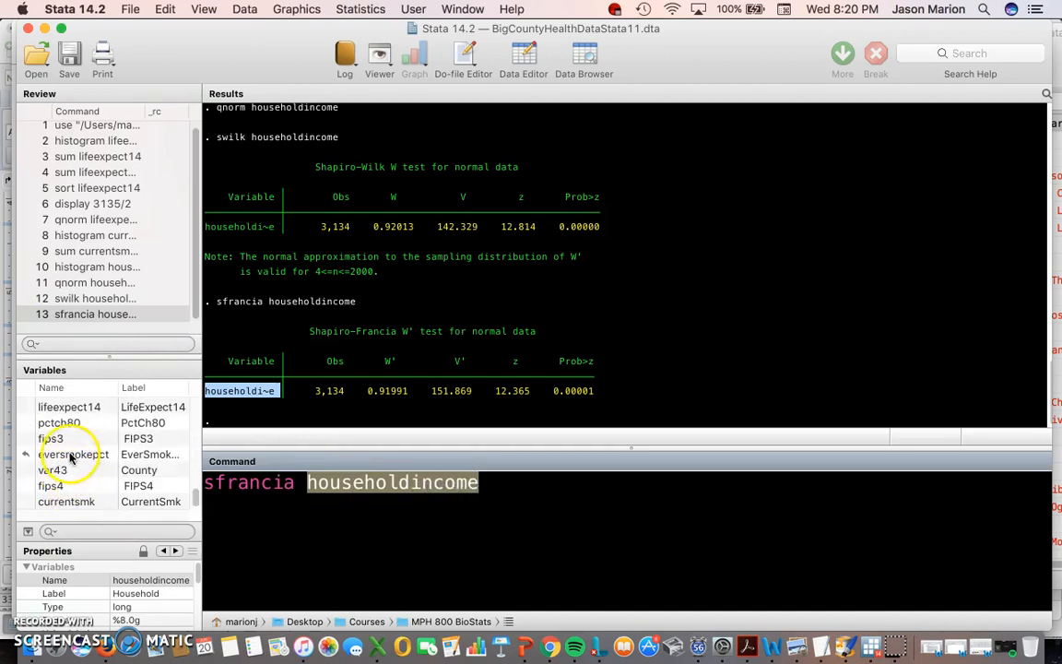
{"action": "left_click", "coordinate": [81, 408]}
{"action": "left_click_drag", "start_coordinate": [81, 407], "coordinate": [327, 494]}
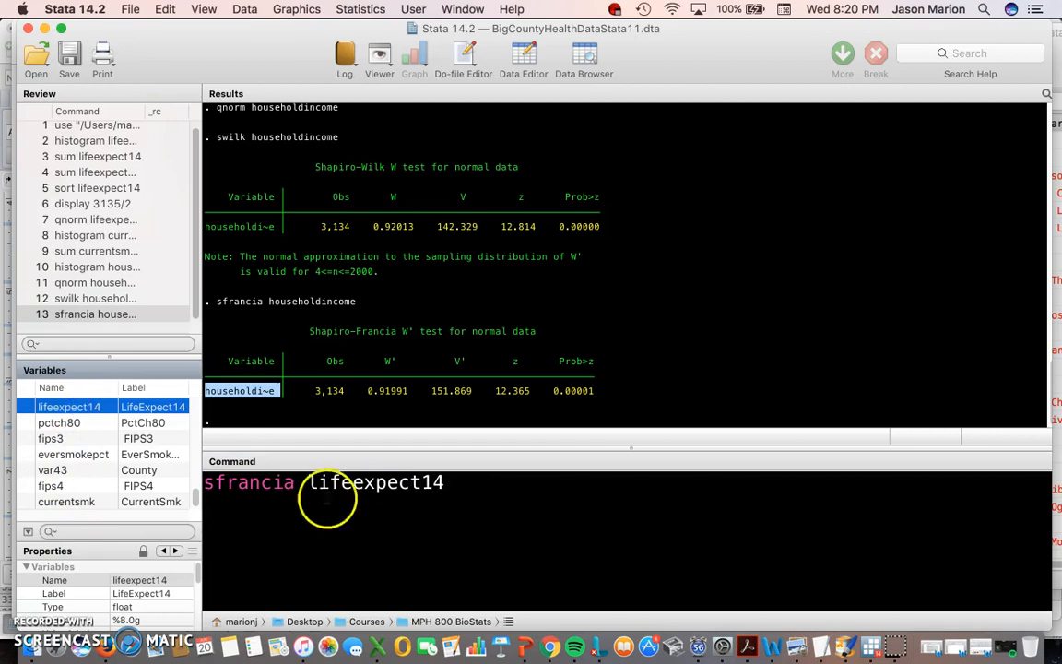
{"action": "left_click", "coordinate": [454, 491]}
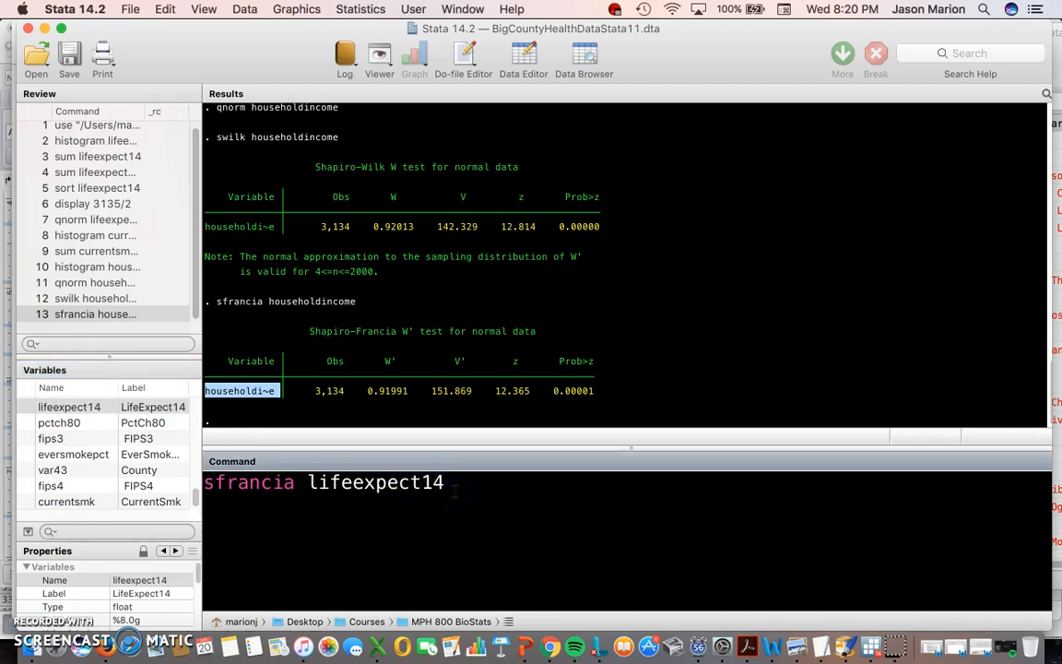
{"action": "key", "text": "Return"}
Examine the Prob>z value of the Shapiro-Francia test for lifeexpect14 and compare it with the householdincome result
{"action": "left_click_drag", "start_coordinate": [551, 391], "coordinate": [595, 397]}
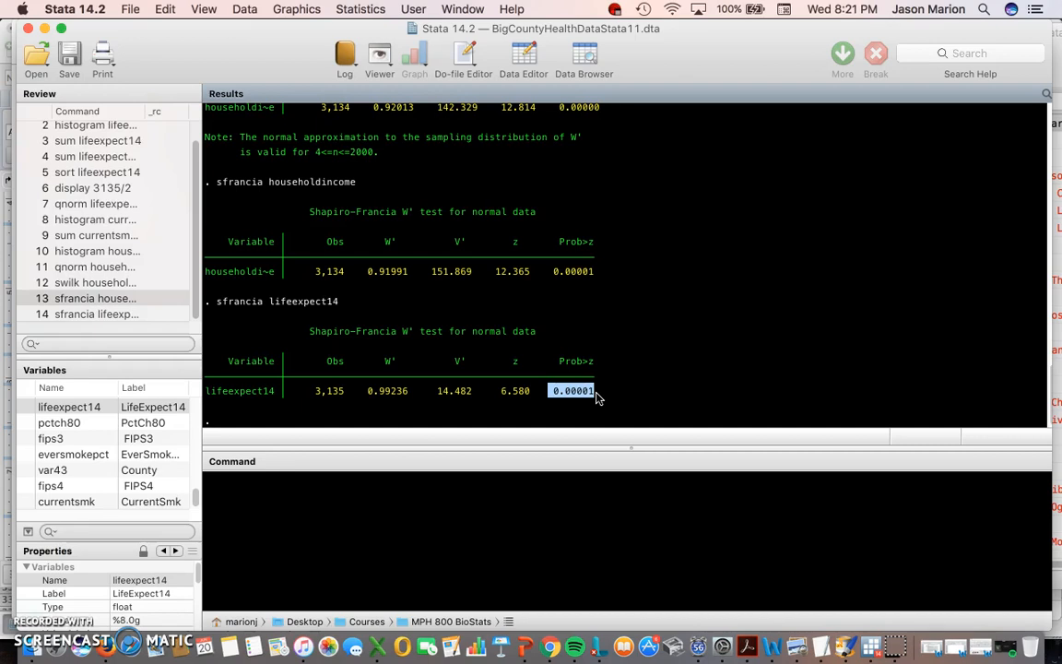
{"action": "left_click", "coordinate": [595, 396]}
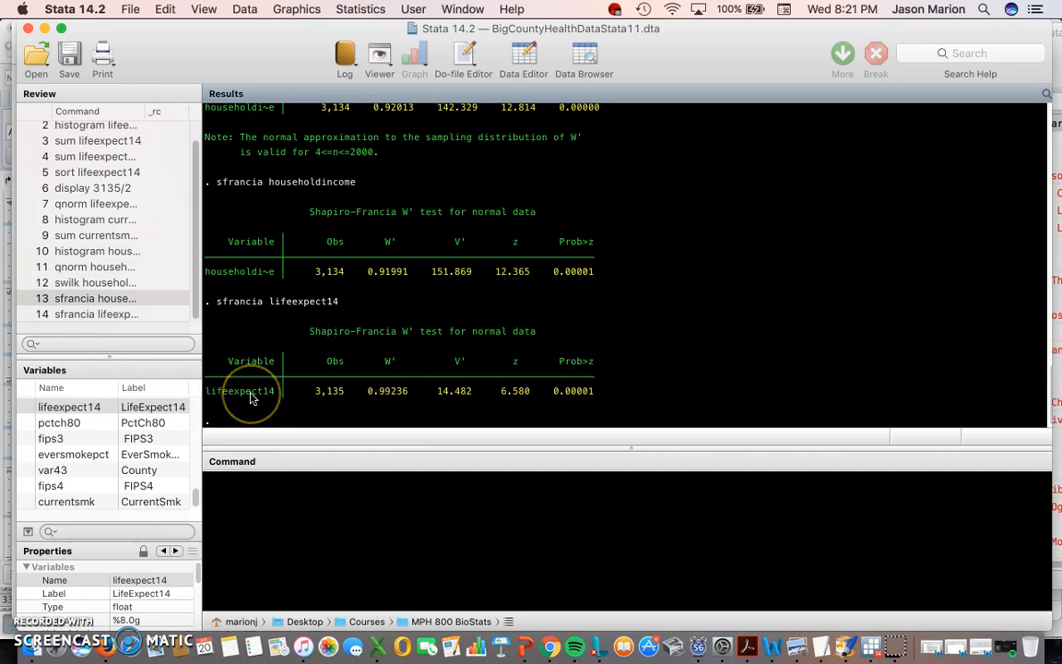
{"action": "left_click", "coordinate": [555, 397]}
{"action": "left_click_drag", "start_coordinate": [555, 397], "coordinate": [600, 399]}
{"action": "left_click", "coordinate": [609, 407]}
{"action": "left_click_drag", "start_coordinate": [208, 273], "coordinate": [275, 277]}
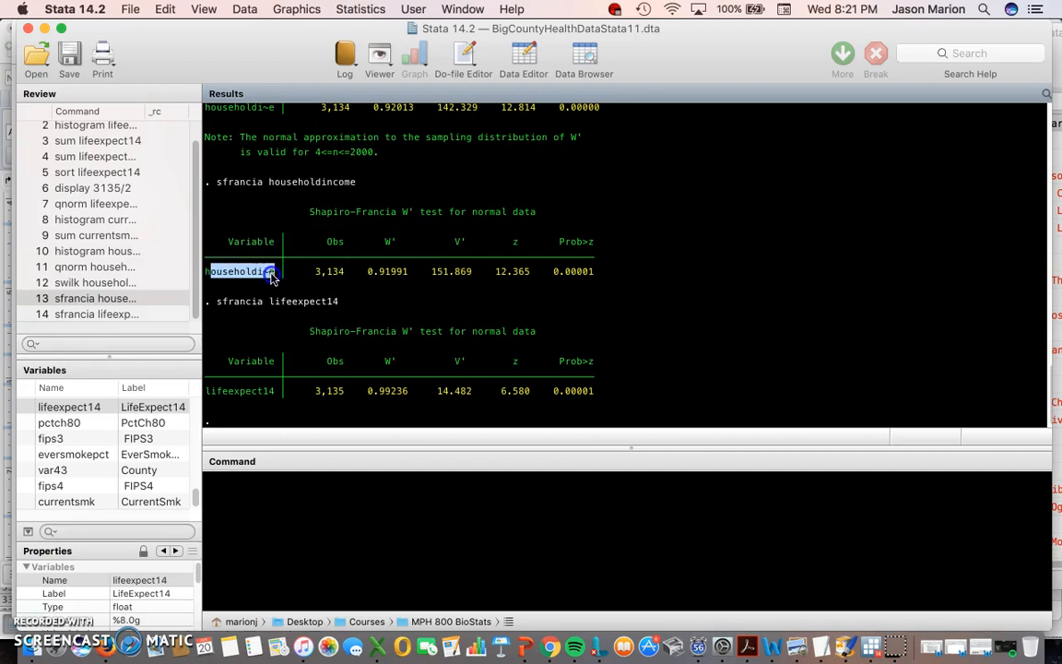
Redraw the normal quantile plot of household income with qnorm householdincome, inspect it, and return to the results
{"action": "left_click", "coordinate": [129, 204]}
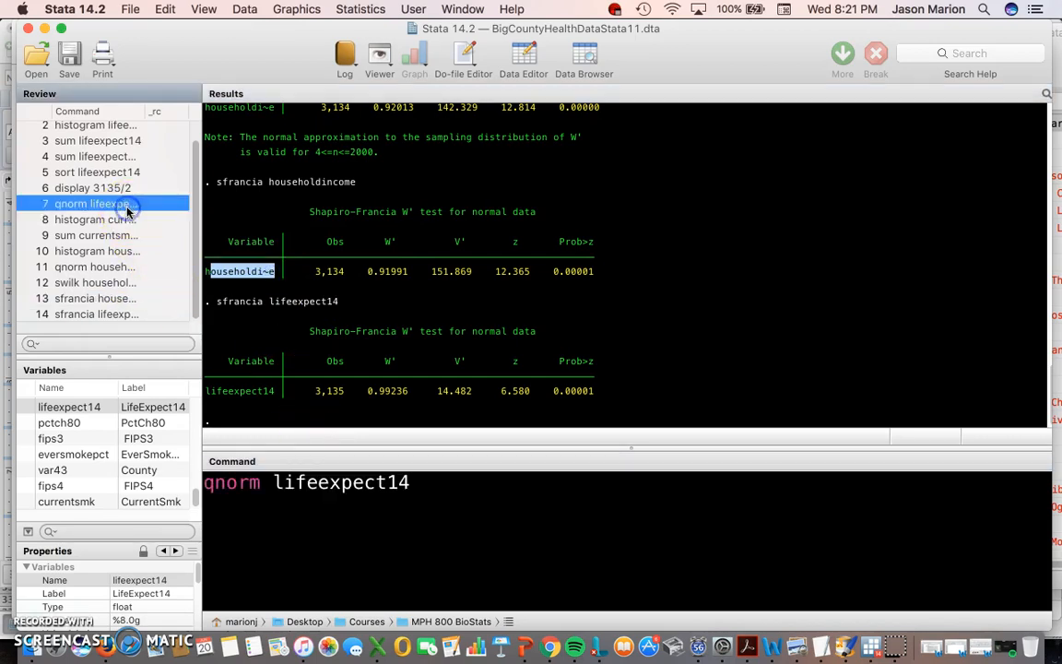
{"action": "double_click", "coordinate": [277, 483]}
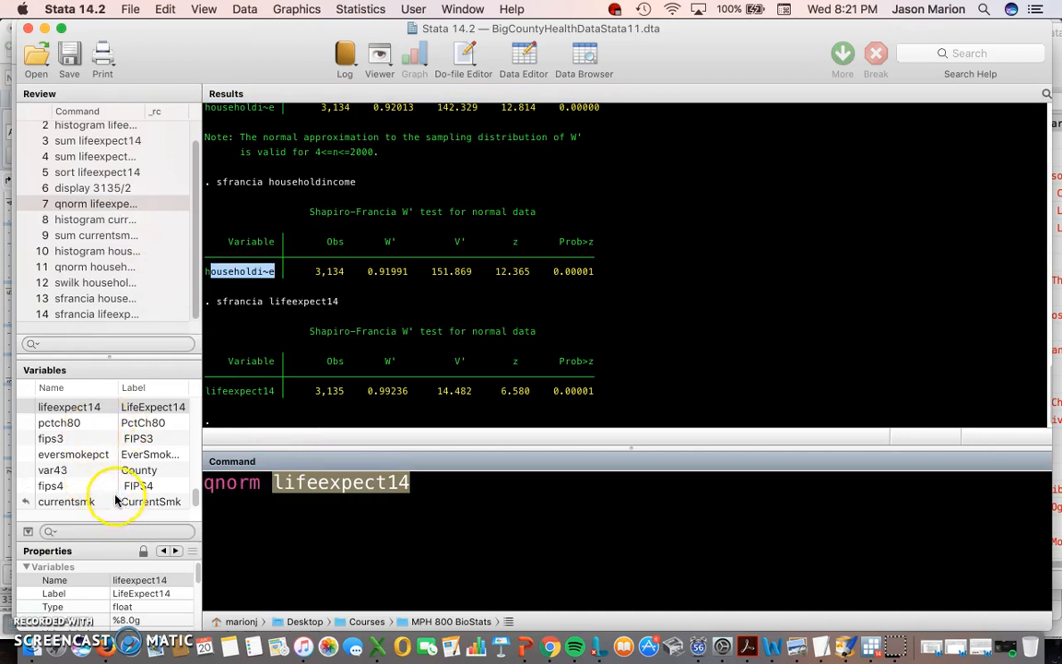
{"action": "scroll", "coordinate": [119, 420], "scroll_direction": "up", "scroll_amount": 5}
{"action": "scroll", "coordinate": [120, 424], "scroll_direction": "up", "scroll_amount": 5}
{"action": "scroll", "coordinate": [120, 424], "scroll_direction": "up", "scroll_amount": 15}
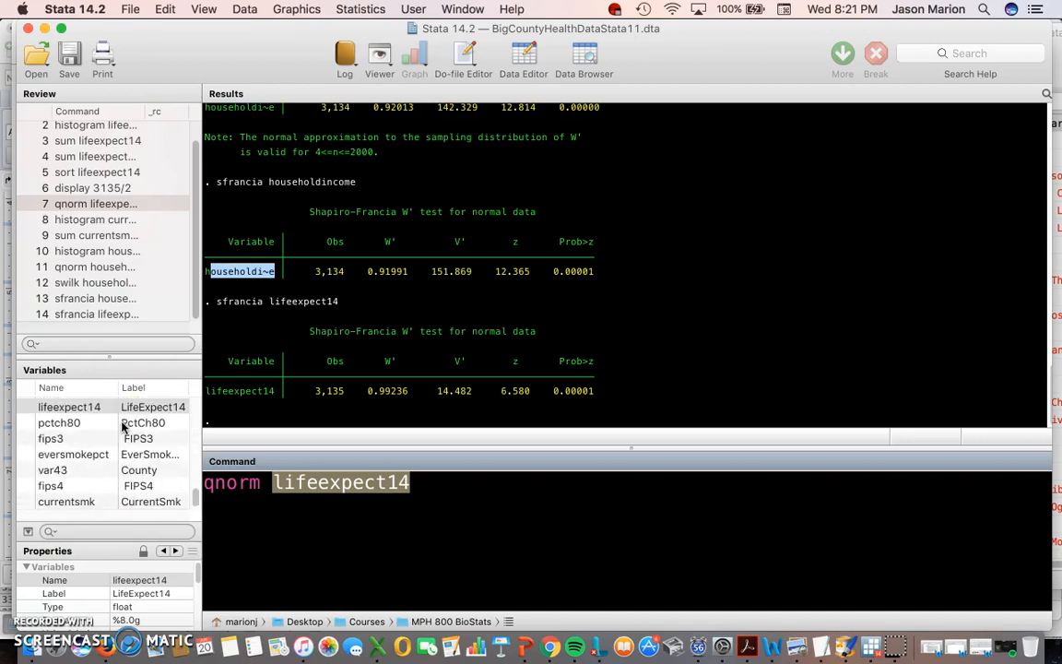
{"action": "scroll", "coordinate": [126, 426], "scroll_direction": "up", "scroll_amount": 5}
{"action": "scroll", "coordinate": [131, 454], "scroll_direction": "up", "scroll_amount": 5}
{"action": "scroll", "coordinate": [132, 455], "scroll_direction": "up", "scroll_amount": 6}
{"action": "scroll", "coordinate": [96, 445], "scroll_direction": "up", "scroll_amount": 3}
{"action": "scroll", "coordinate": [64, 449], "scroll_direction": "up", "scroll_amount": 7}
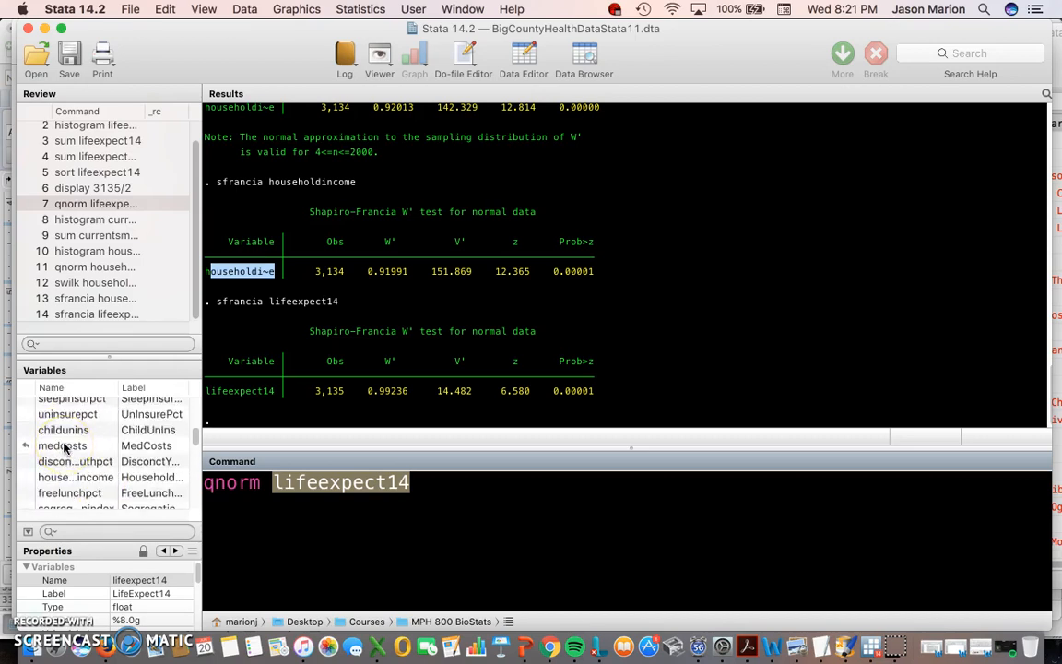
{"action": "double_click", "coordinate": [75, 478]}
{"action": "key", "text": "Return"}
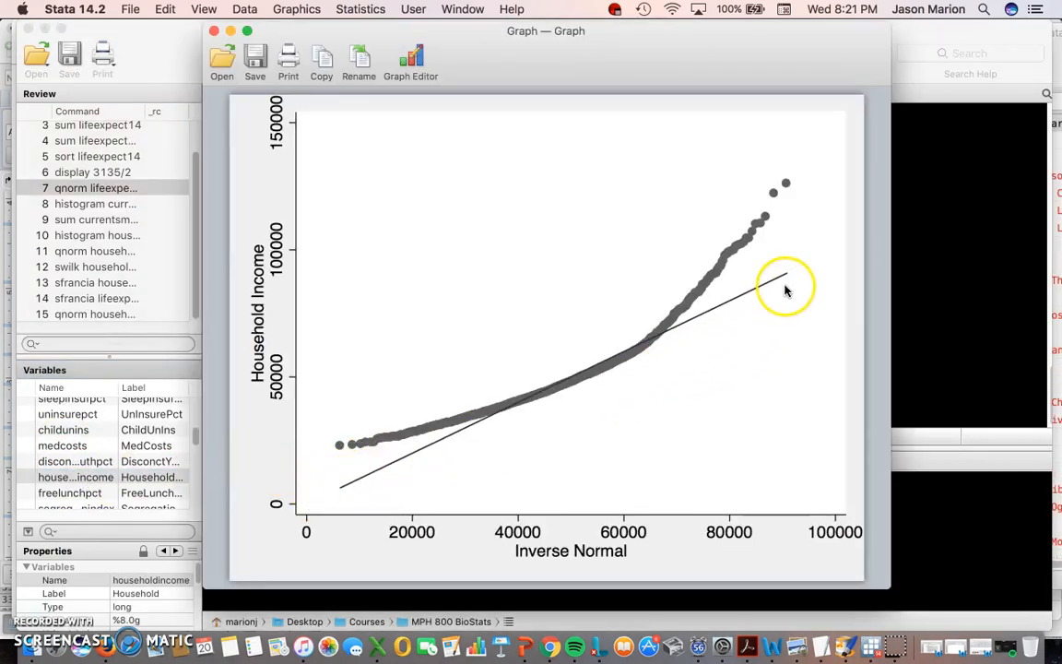
{"action": "left_click", "coordinate": [942, 300]}
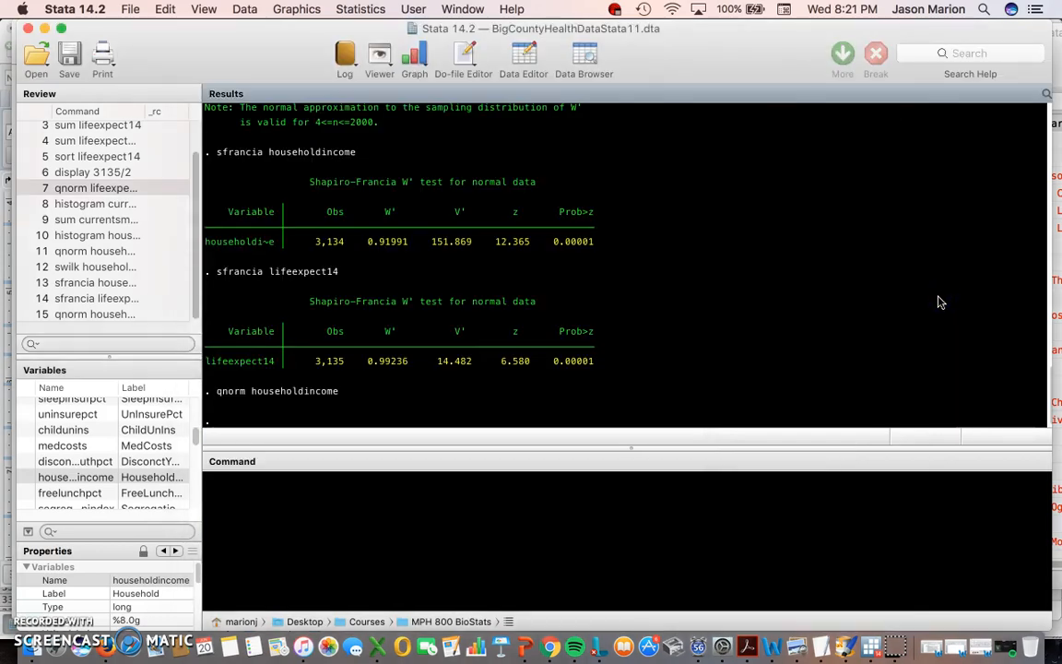
Write the command generate log10income = log10(householdincome) to create a base-10 log of household income
{"action": "left_click", "coordinate": [595, 561]}
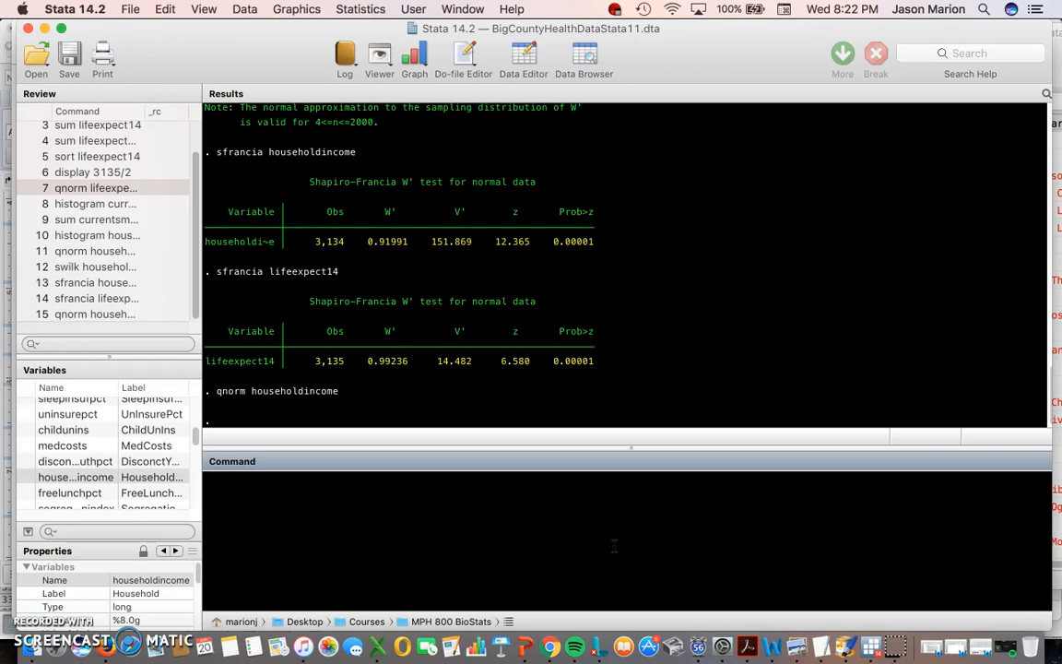
{"action": "type", "text": "generate"}
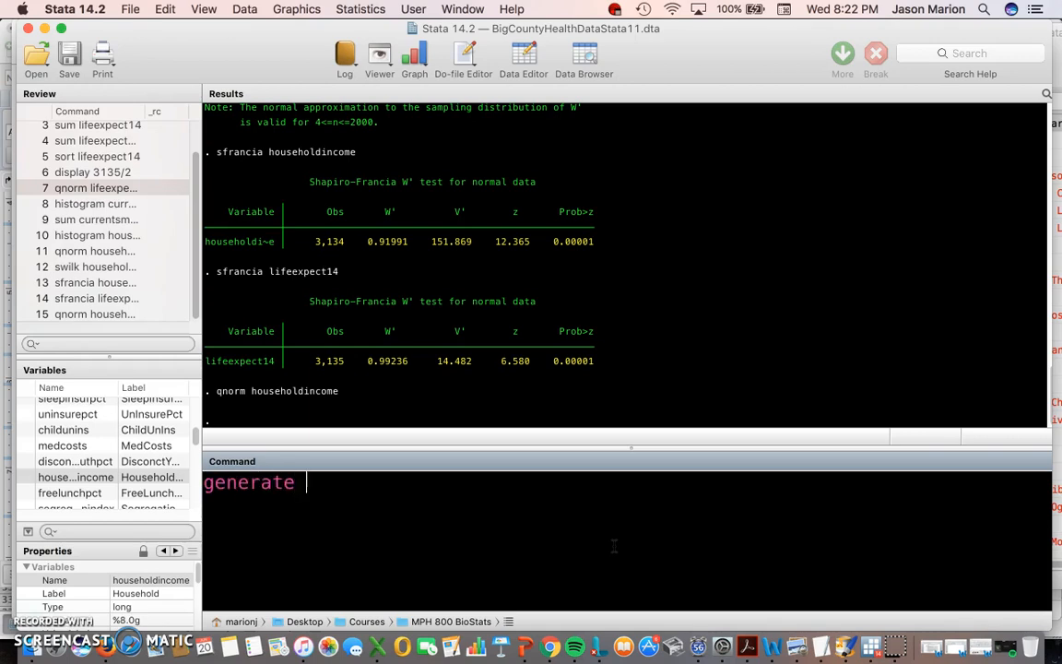
{"action": "type", "text": " log10income "}
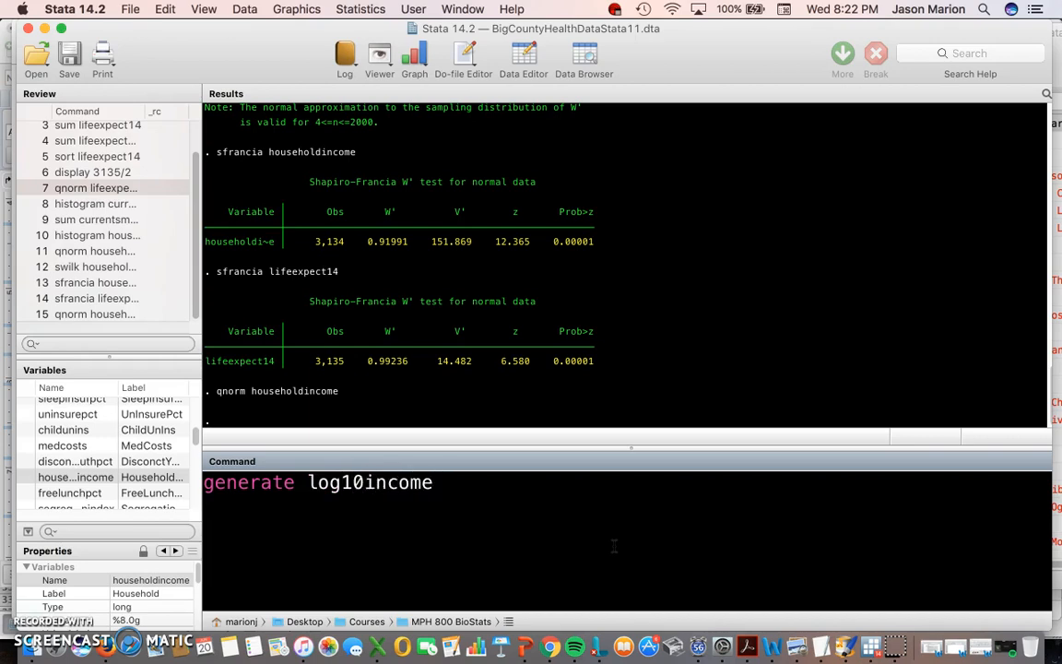
{"action": "type", "text": "="}
{"action": "double_click", "coordinate": [77, 477]}
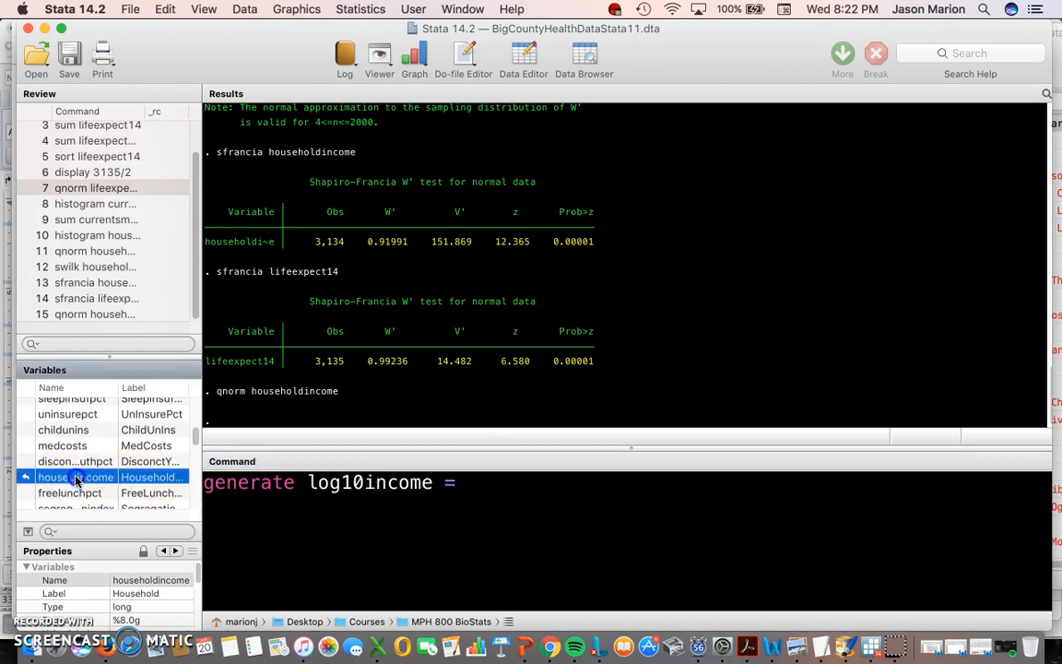
{"action": "left_click", "coordinate": [461, 488]}
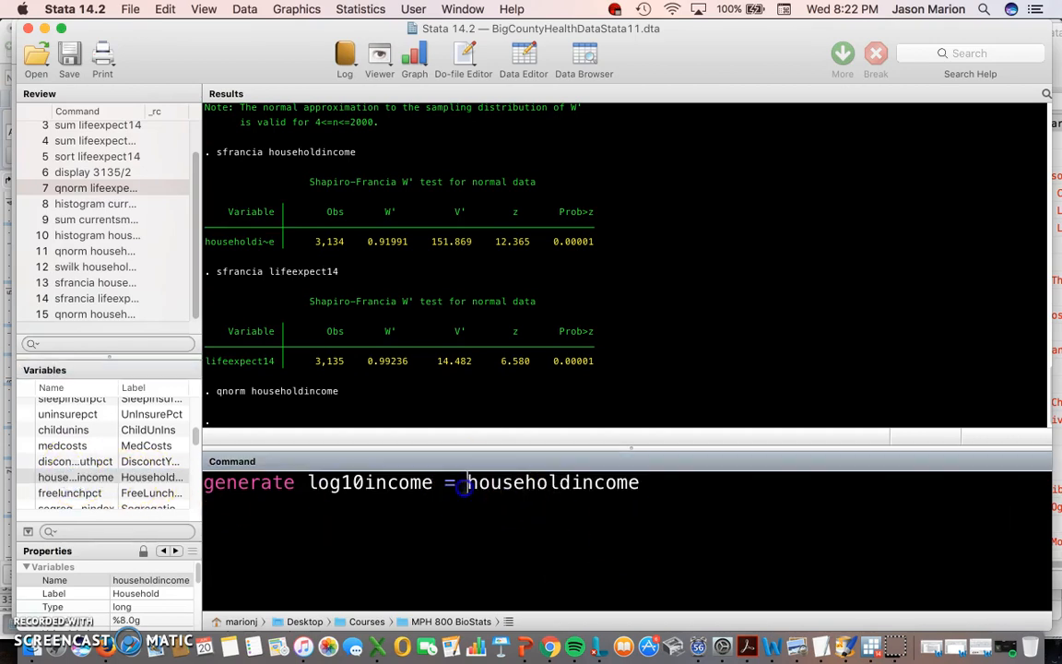
{"action": "type", "text": "log10("}
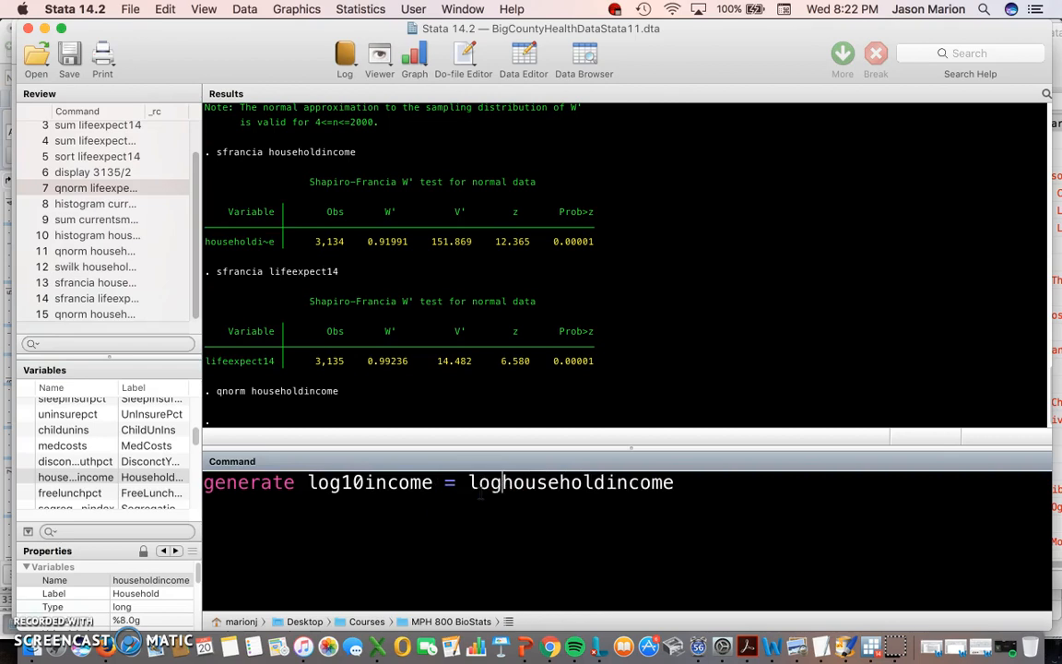
{"action": "left_click", "coordinate": [682, 486]}
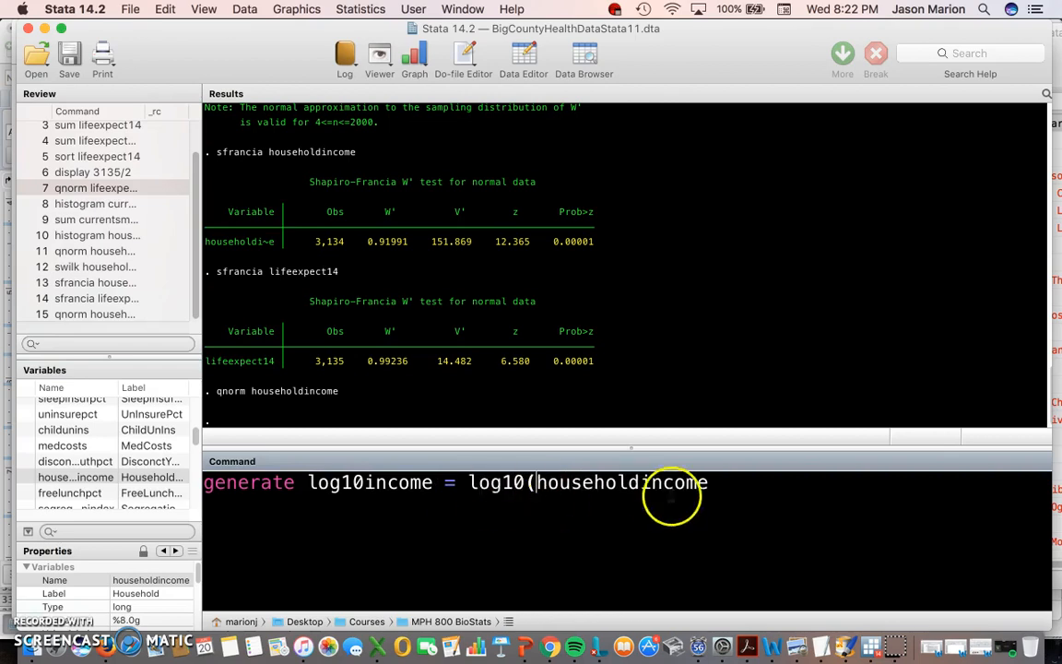
{"action": "type", "text": ")"}
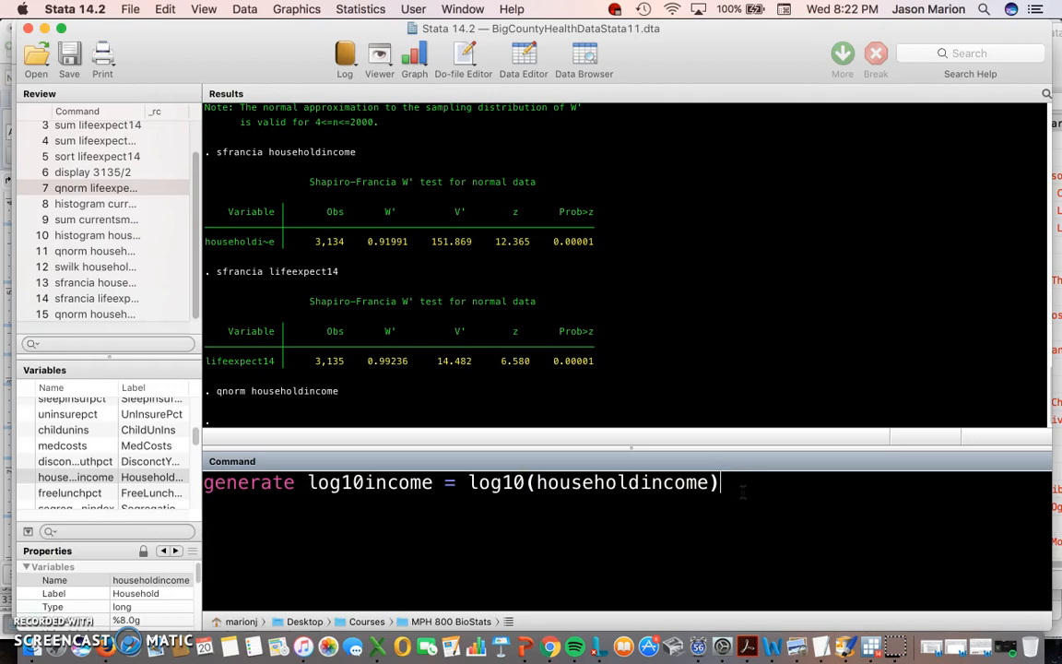
Check the new variable name, the log10 function and its argument in the generate command, and run it
{"action": "left_click_drag", "start_coordinate": [310, 483], "coordinate": [434, 483]}
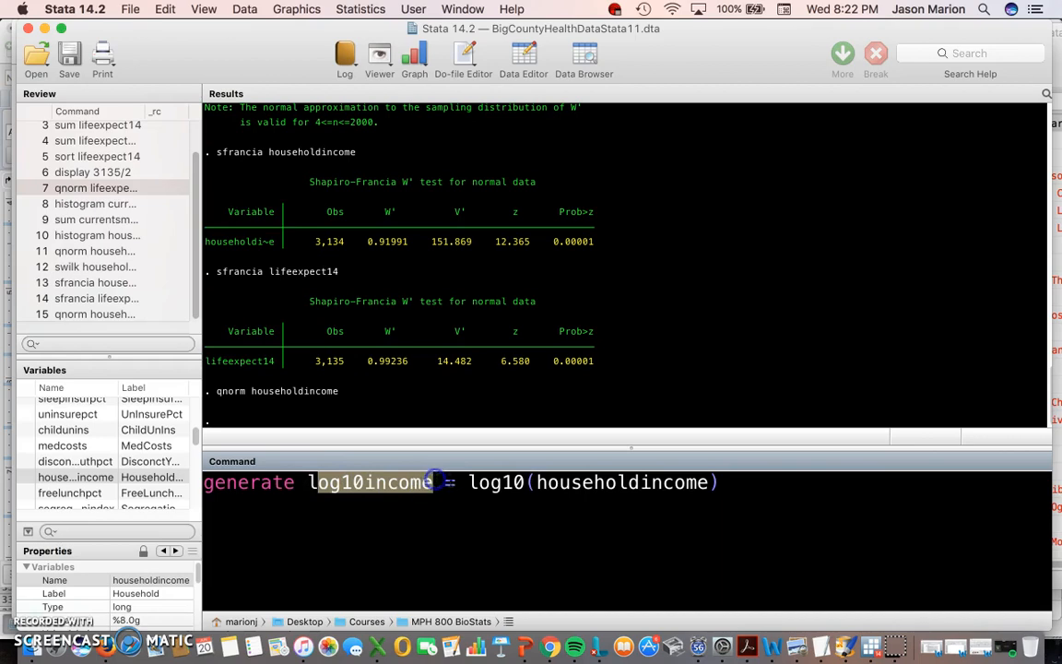
{"action": "left_click", "coordinate": [481, 480]}
{"action": "left_click", "coordinate": [471, 482]}
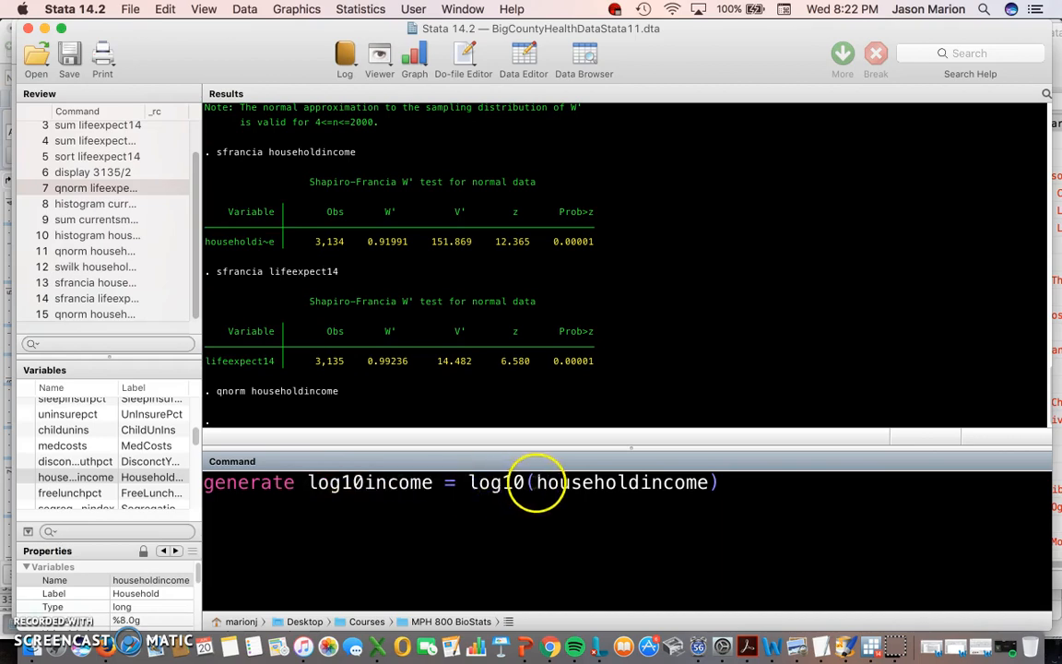
{"action": "left_click_drag", "start_coordinate": [528, 482], "coordinate": [719, 486]}
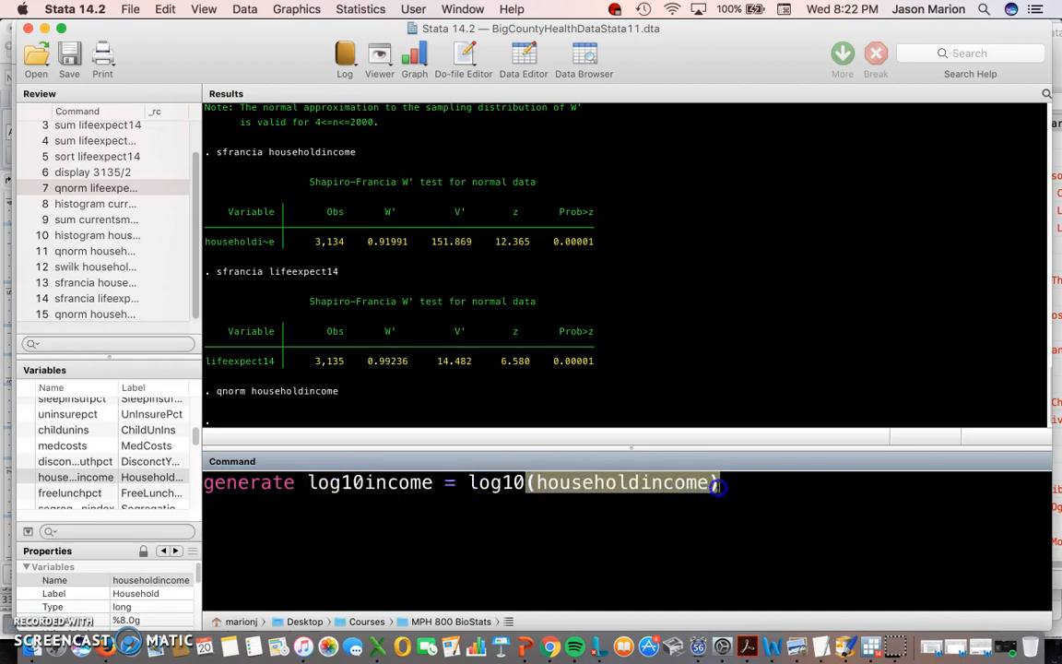
{"action": "left_click", "coordinate": [511, 483]}
{"action": "left_click", "coordinate": [488, 482]}
{"action": "left_click", "coordinate": [527, 482]}
{"action": "left_click", "coordinate": [683, 483]}
{"action": "left_click", "coordinate": [729, 485]}
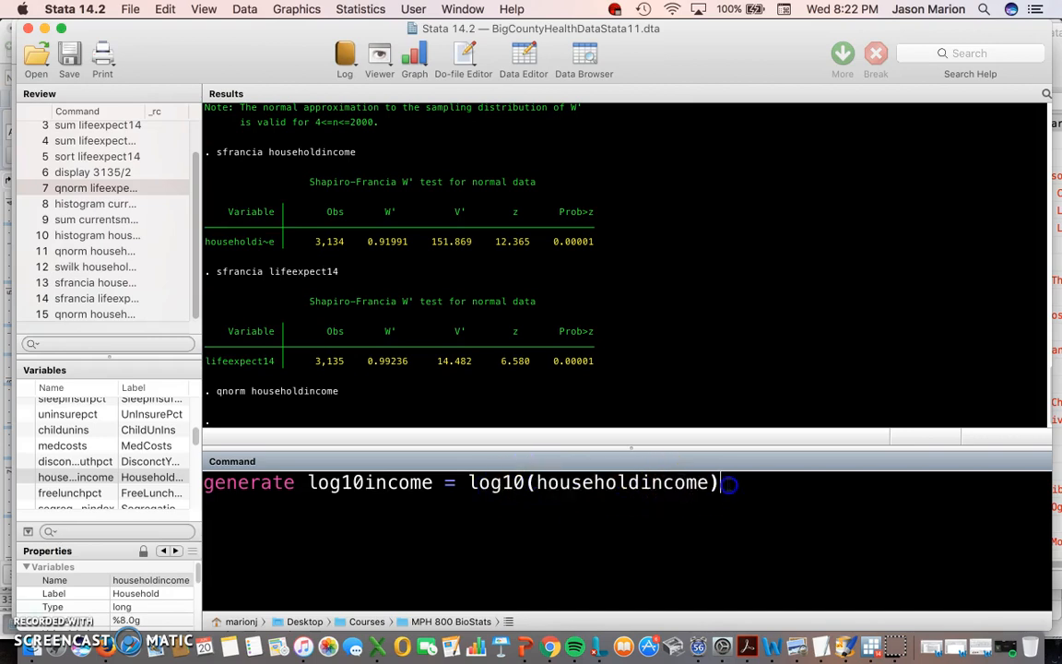
{"action": "key", "text": "Return"}
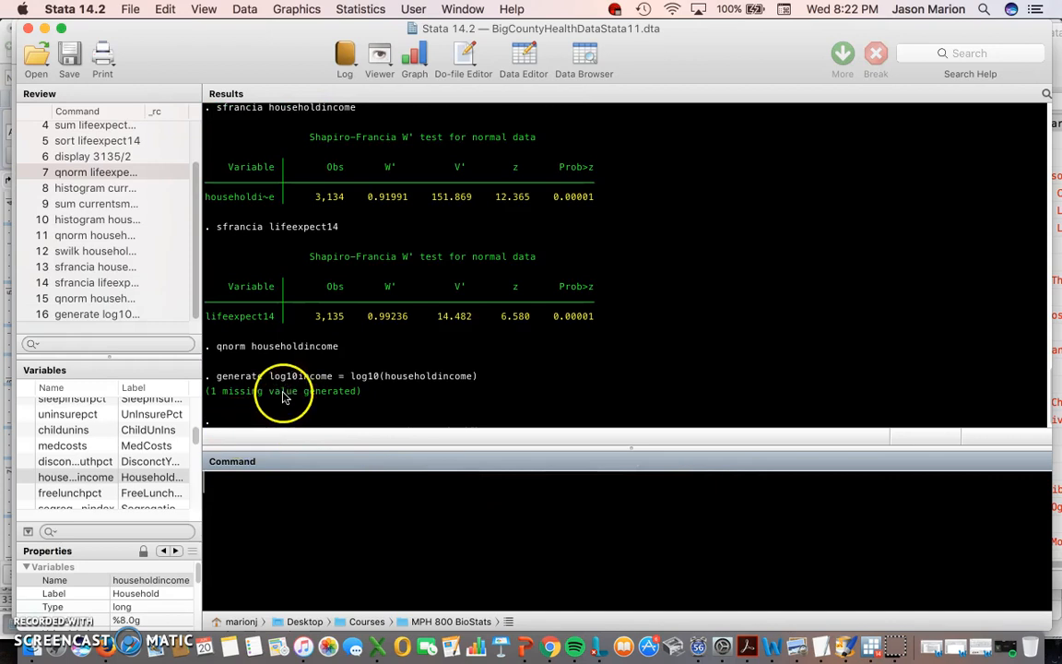
Open the dataset in the Data Editor and confirm the switch to edit mode
{"action": "left_click", "coordinate": [204, 11]}
{"action": "mouse_move", "coordinate": [245, 9]}
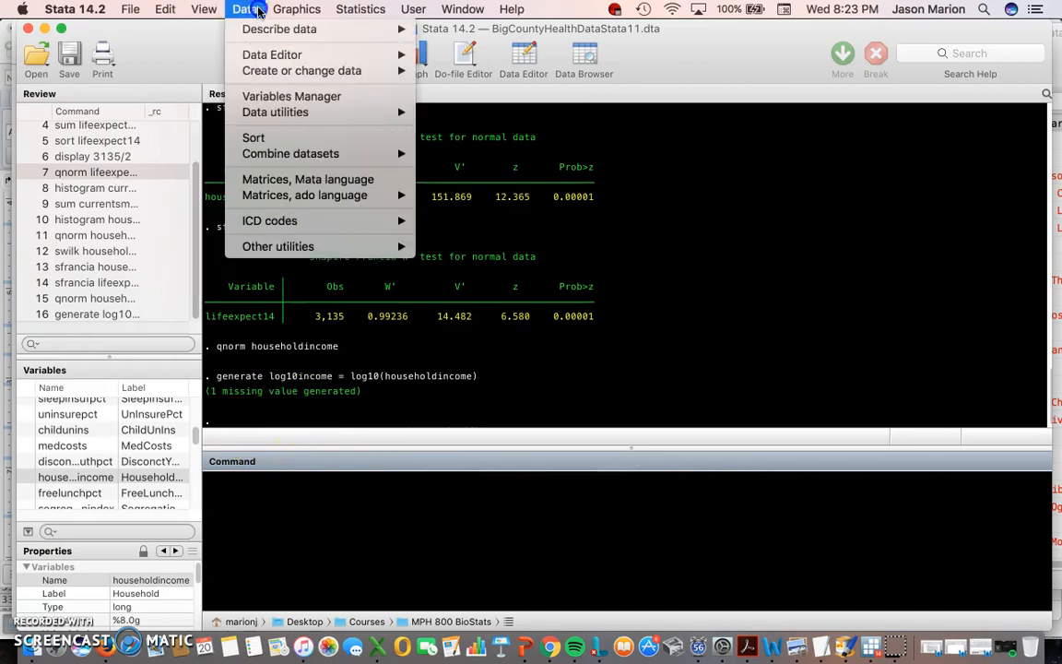
{"action": "mouse_move", "coordinate": [337, 52]}
{"action": "left_click", "coordinate": [472, 52]}
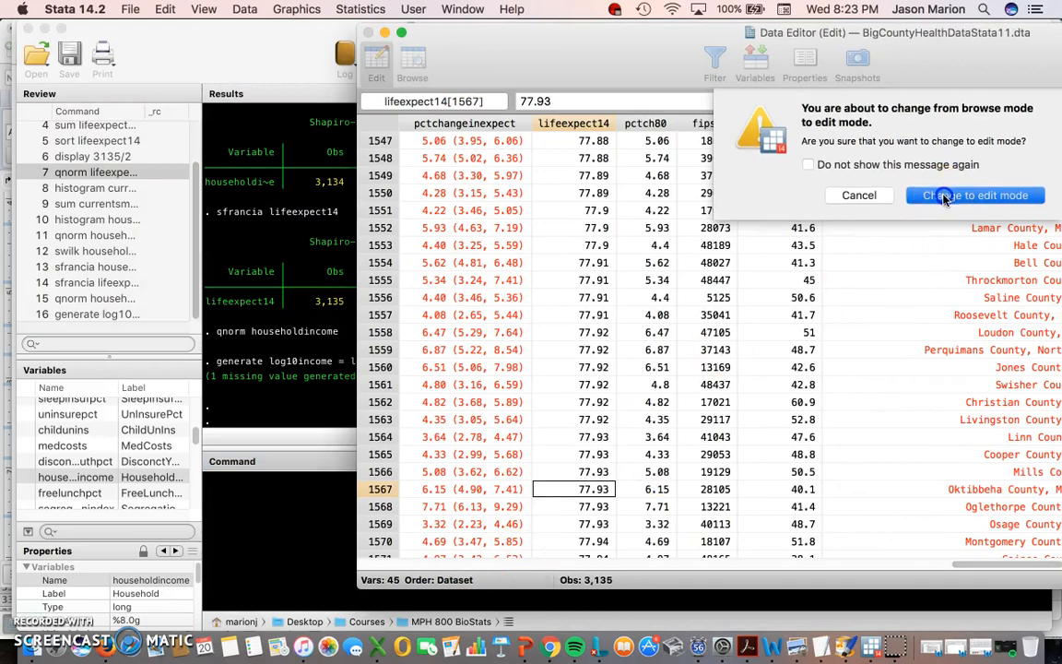
{"action": "left_click", "coordinate": [976, 196]}
Examine the log10income column from the first observation in the Data Editor, and move the editor out of the way
{"action": "left_click_drag", "start_coordinate": [654, 62], "coordinate": [412, 62]}
{"action": "left_click_drag", "start_coordinate": [793, 564], "coordinate": [894, 564]}
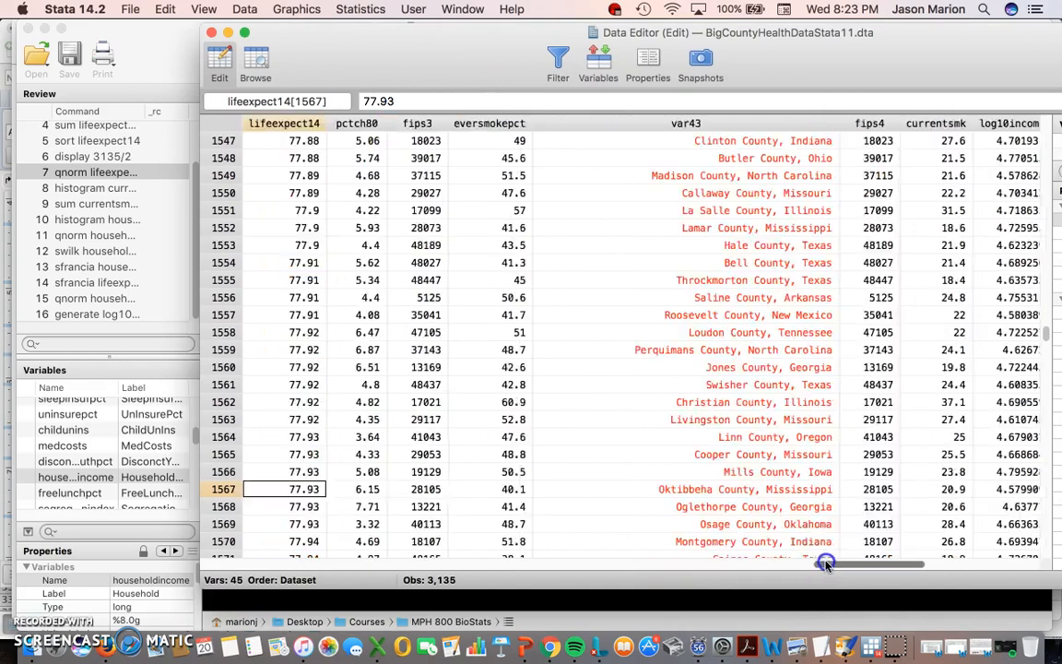
{"action": "scroll", "coordinate": [419, 166], "scroll_direction": "up", "scroll_amount": 10}
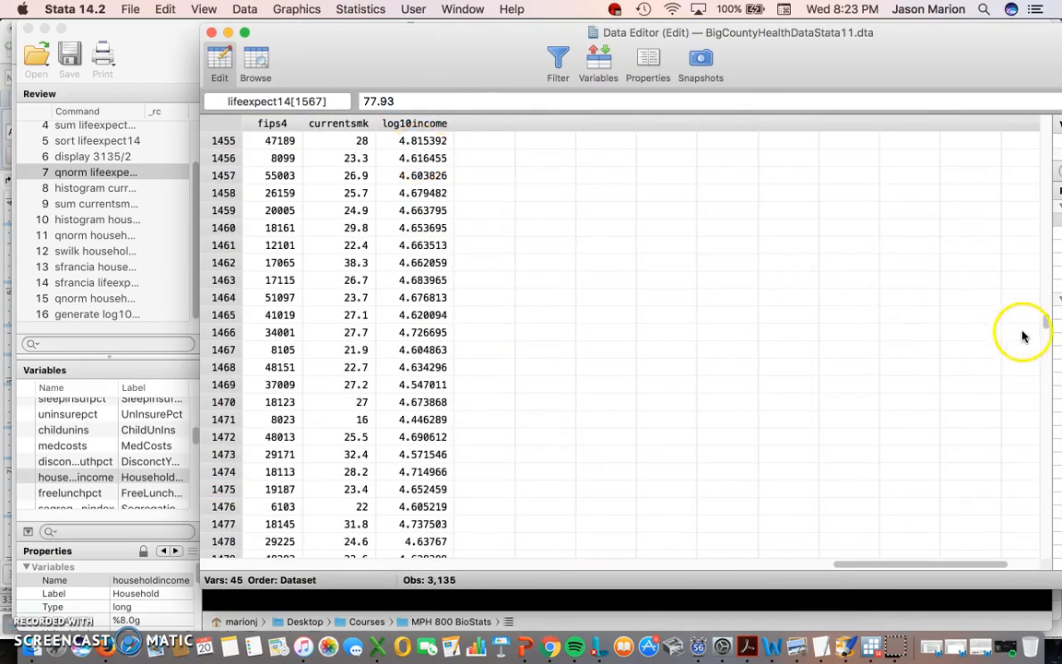
{"action": "left_click_drag", "start_coordinate": [1039, 324], "coordinate": [1054, 125]}
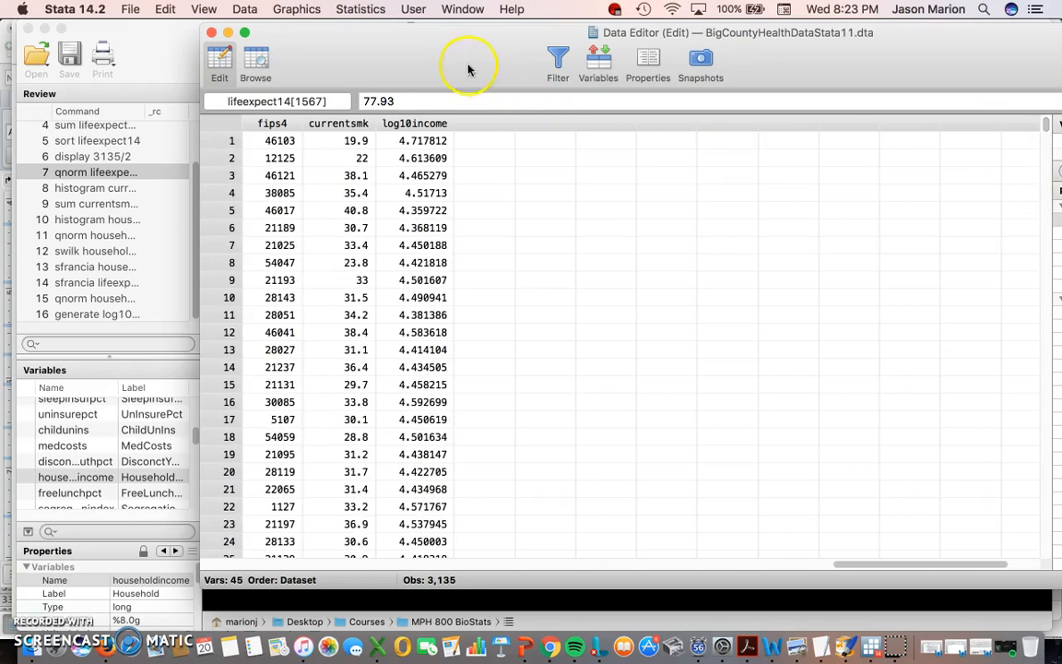
{"action": "left_click", "coordinate": [434, 123]}
{"action": "left_click_drag", "start_coordinate": [434, 59], "coordinate": [1061, 59]}
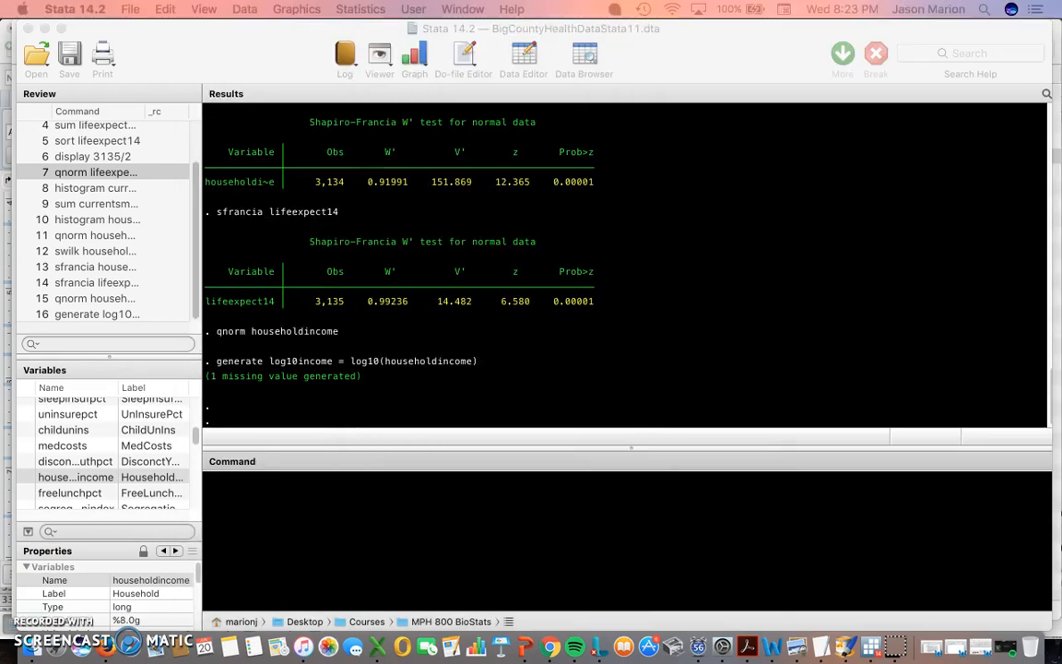
Summarize the transformed variable with sum log10income and check its mean
{"action": "left_click", "coordinate": [541, 523]}
{"action": "type", "text": "sum"}
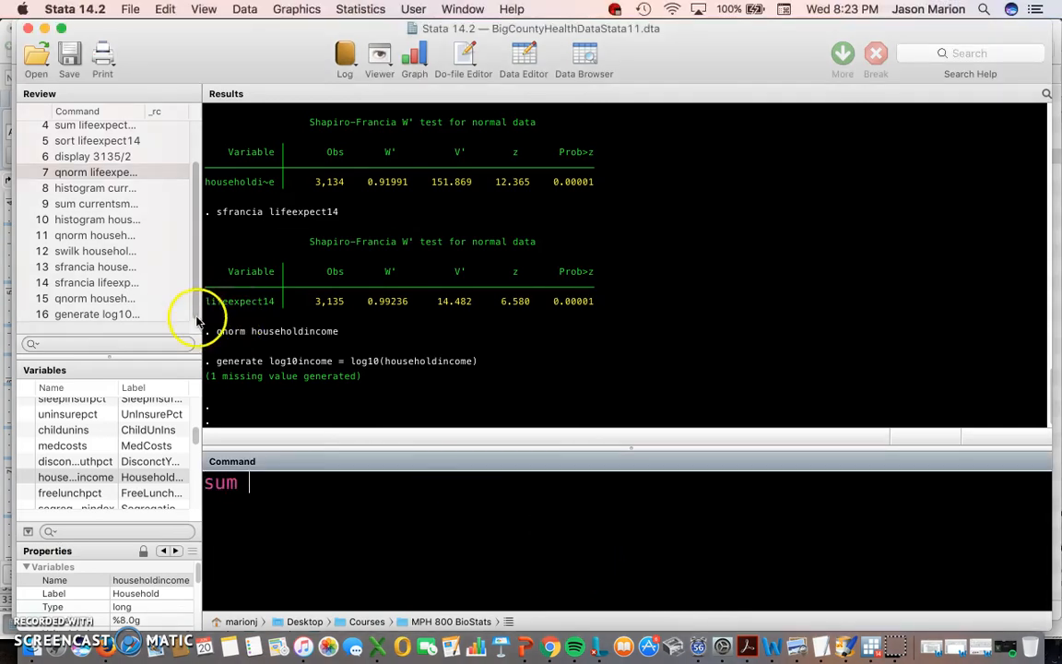
{"action": "scroll", "coordinate": [83, 466], "scroll_direction": "down", "scroll_amount": 10}
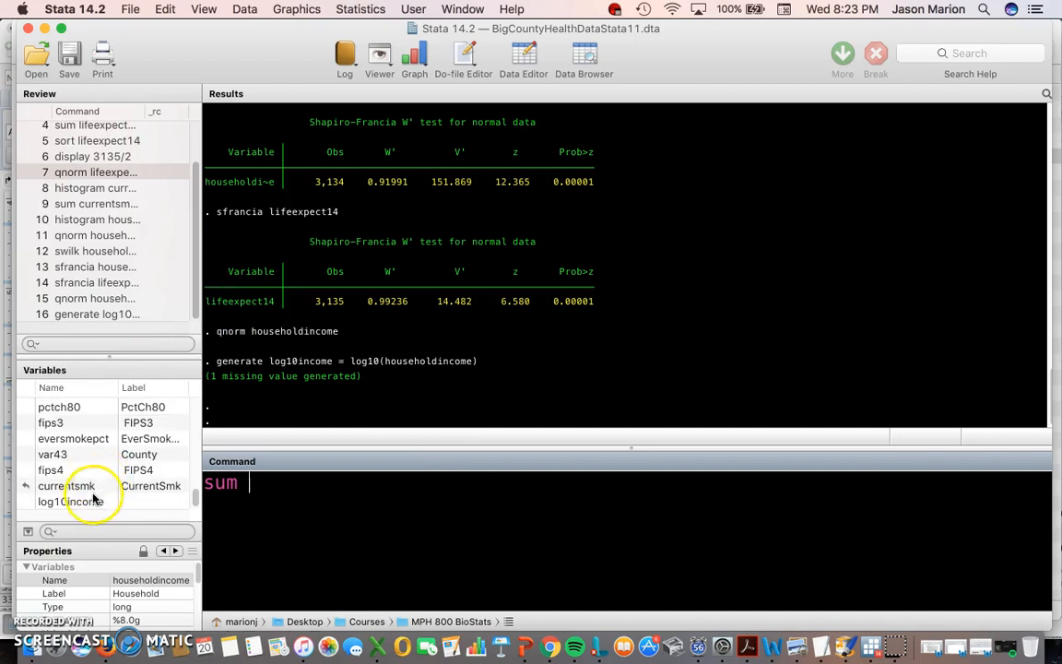
{"action": "double_click", "coordinate": [96, 500]}
{"action": "key", "text": "Return"}
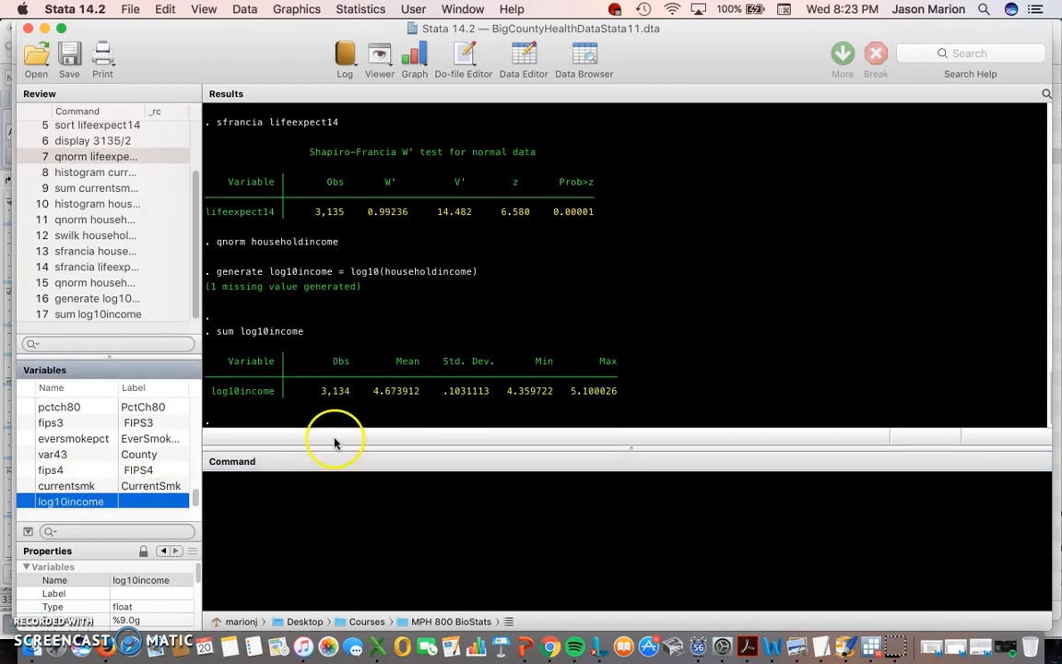
{"action": "left_click_drag", "start_coordinate": [370, 391], "coordinate": [420, 393]}
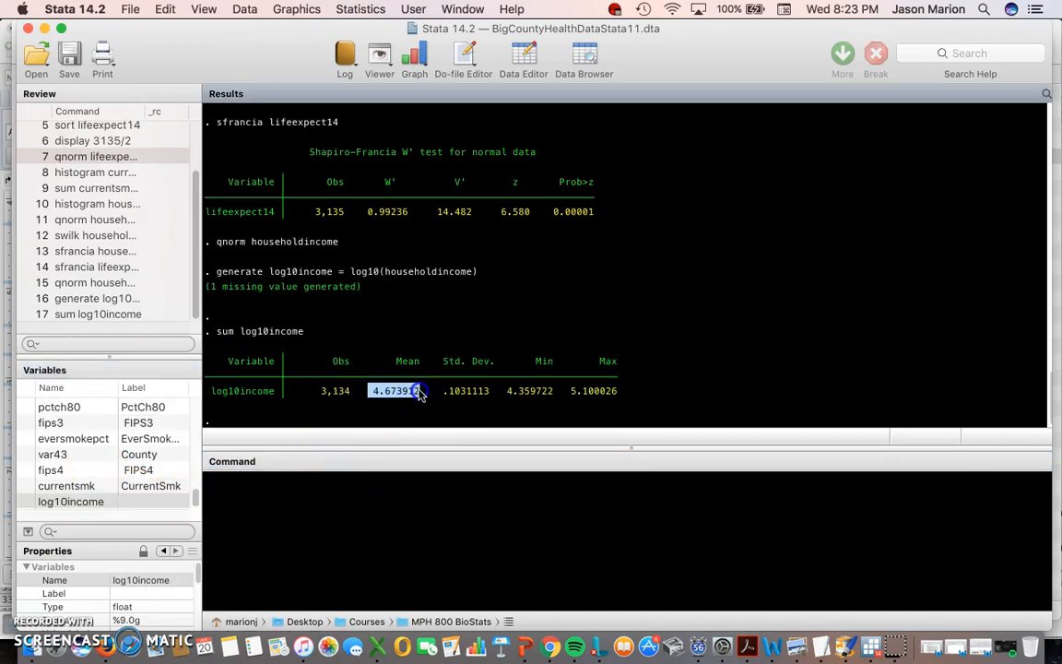
{"action": "left_click", "coordinate": [379, 396]}
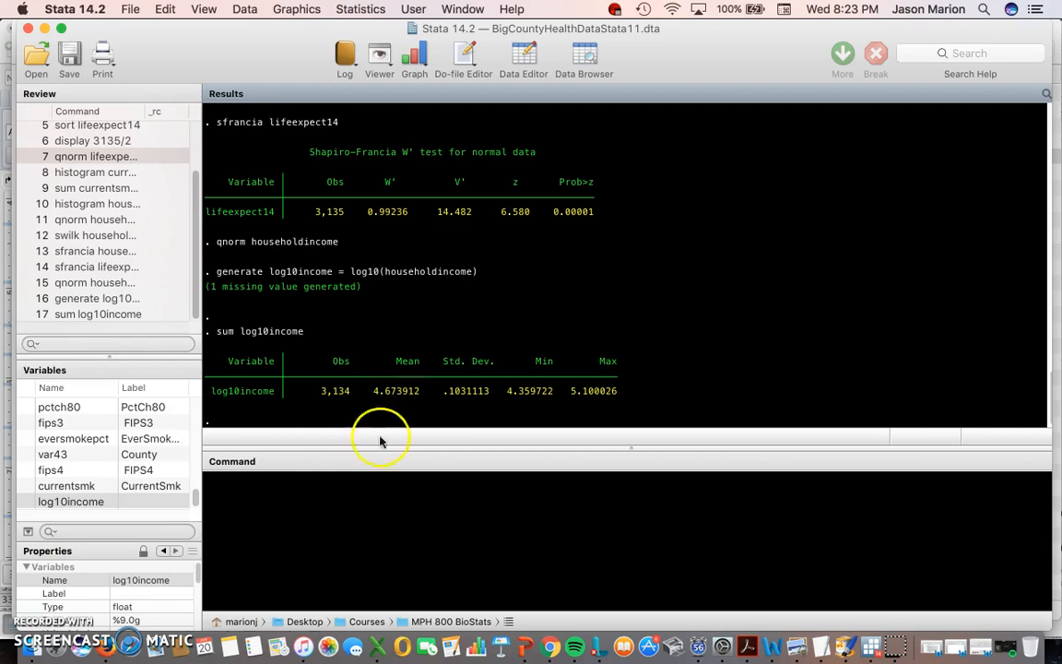
Back-transform the log10income mean to the original scale with display = 10^(4.673912)
{"action": "left_click", "coordinate": [367, 522]}
{"action": "type", "text": "display = 10^(4.673912"}
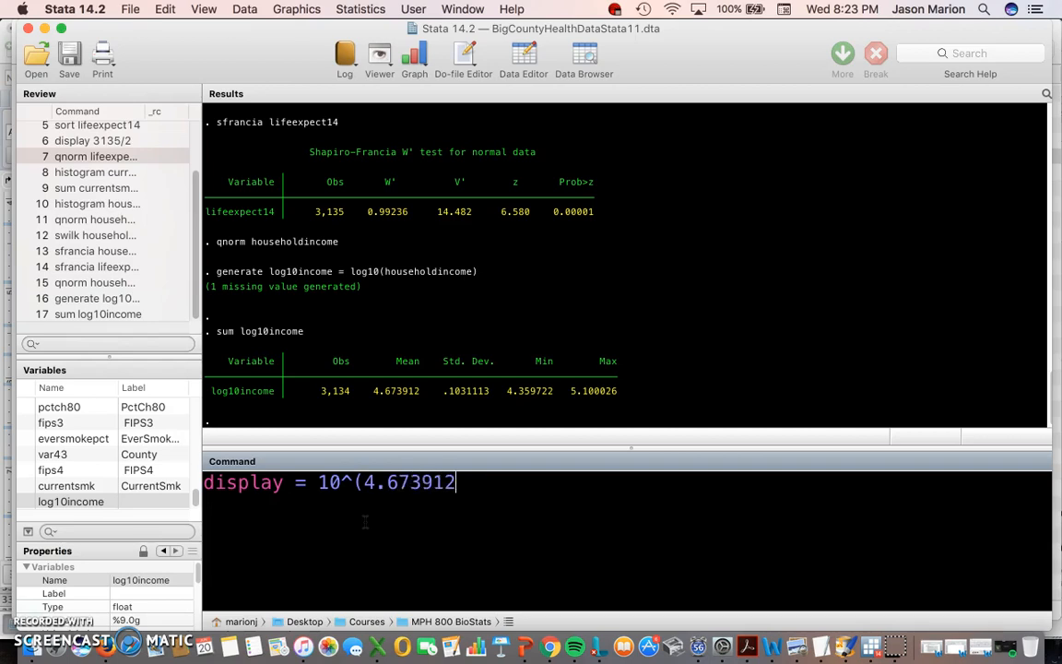
{"action": "left_click_drag", "start_coordinate": [374, 391], "coordinate": [420, 395]}
{"action": "left_click", "coordinate": [332, 485]}
{"action": "mouse_move", "coordinate": [365, 483]}
{"action": "left_mouse_down"}
{"action": "mouse_move", "coordinate": [457, 483]}
{"action": "mouse_move", "coordinate": [363, 486]}
{"action": "left_mouse_up"}
{"action": "left_click", "coordinate": [486, 484]}
{"action": "left_click", "coordinate": [503, 486]}
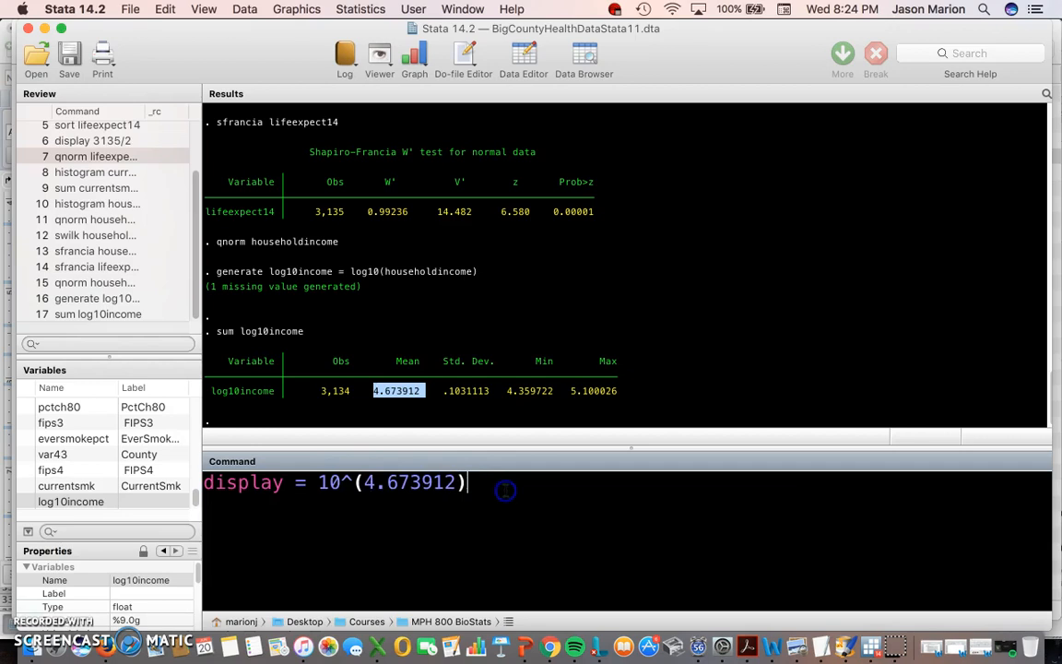
{"action": "key", "text": "Return"}
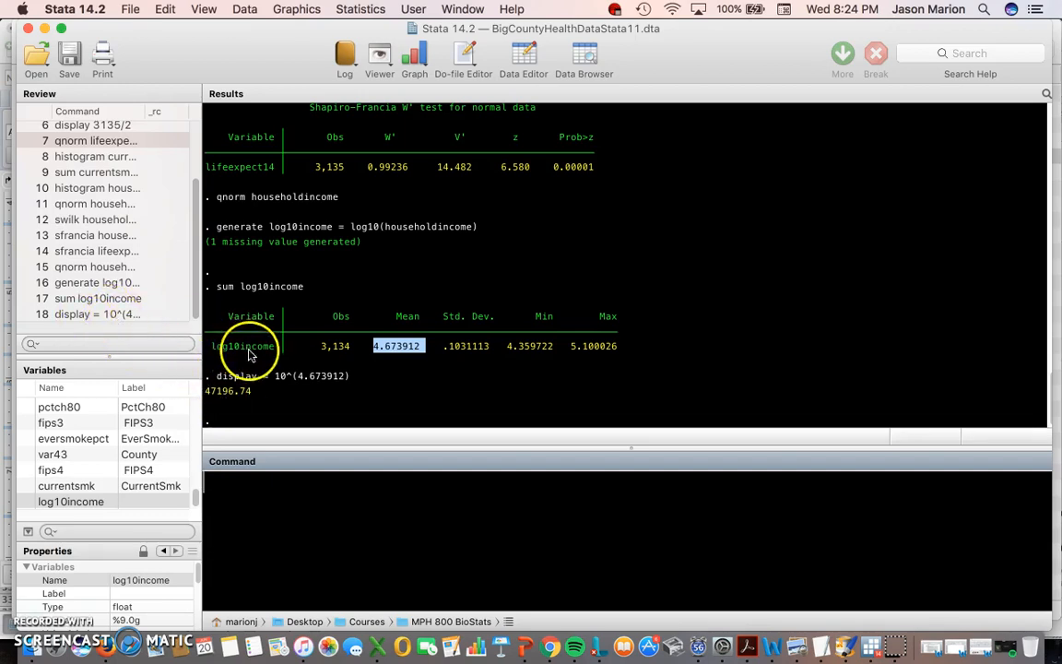
Reuse the earlier summary command for the untransformed variable and run sum householdincome
{"action": "left_click", "coordinate": [99, 301]}
{"action": "left_click_drag", "start_coordinate": [251, 482], "coordinate": [420, 483]}
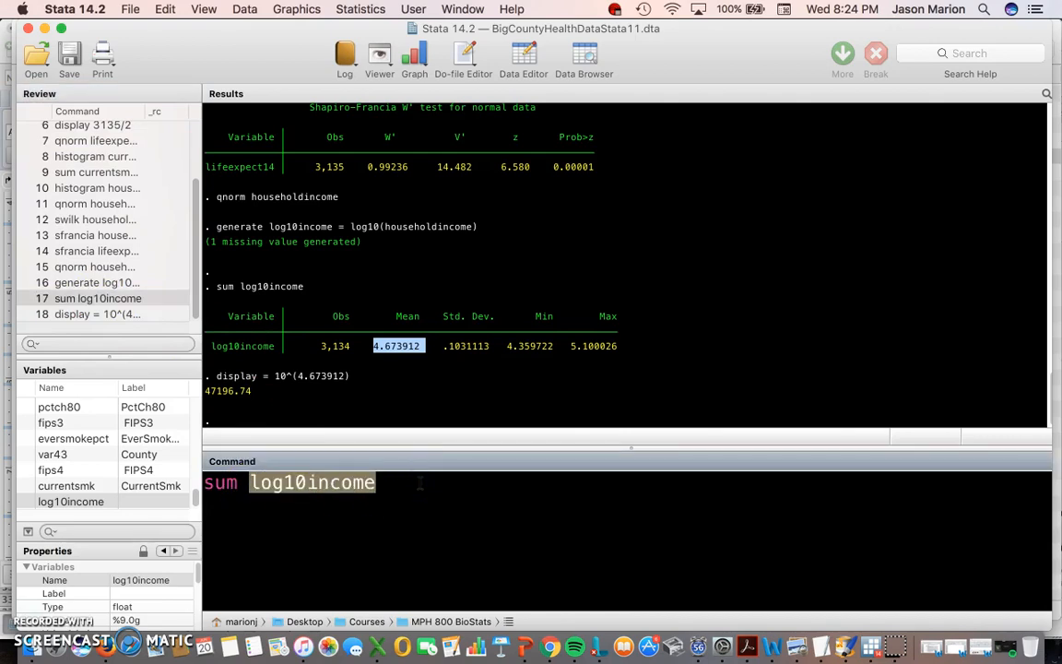
{"action": "type", "text": "household"}
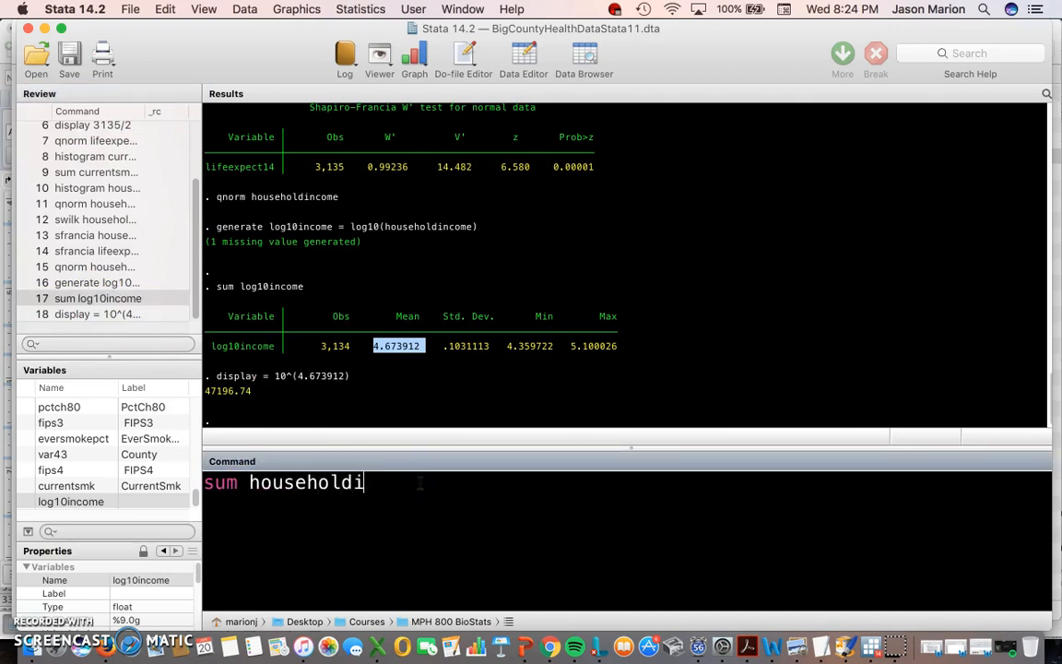
{"action": "key", "text": "Return"}
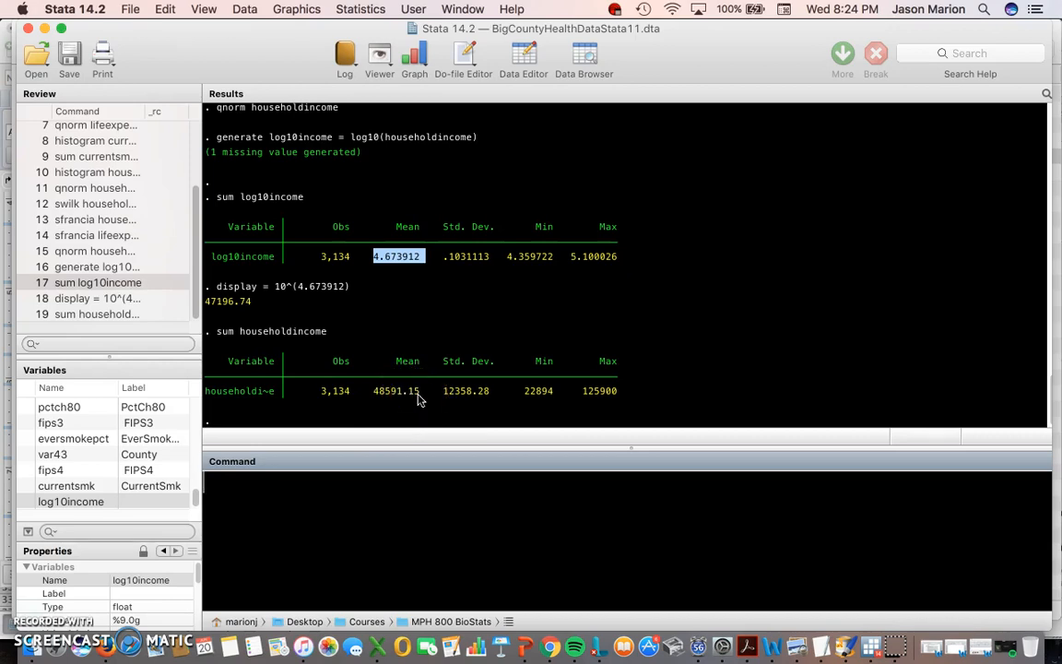
Run sum log10income, detail and compare the 50th percentile with the mean
{"action": "left_click", "coordinate": [109, 312]}
{"action": "left_click", "coordinate": [111, 284]}
{"action": "left_click", "coordinate": [412, 489]}
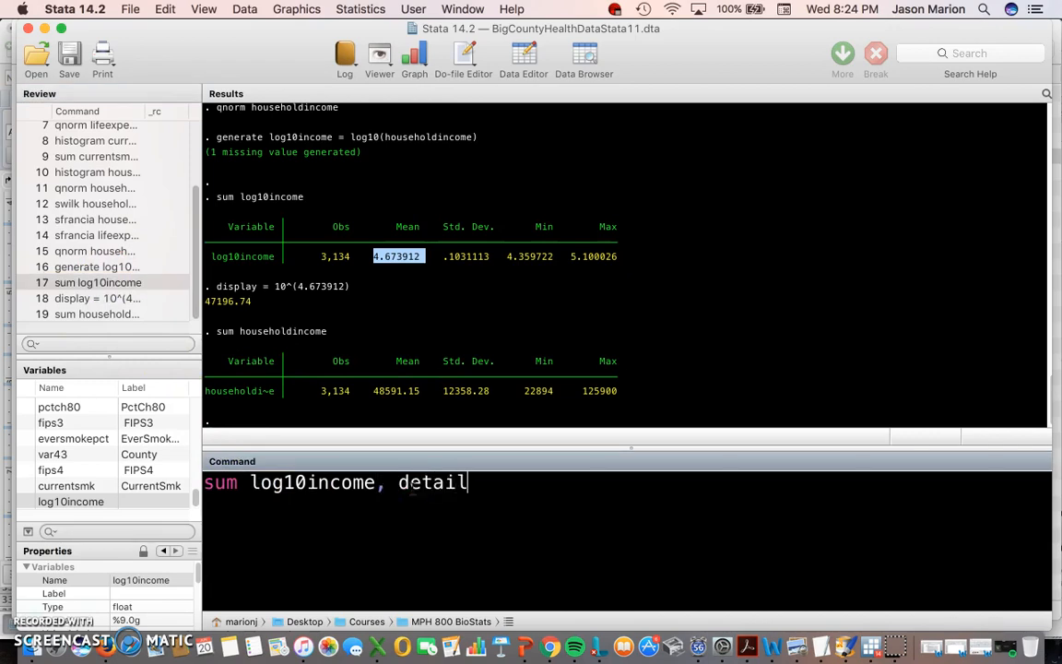
{"action": "type", "text": ", detail"}
{"action": "key", "text": "Return"}
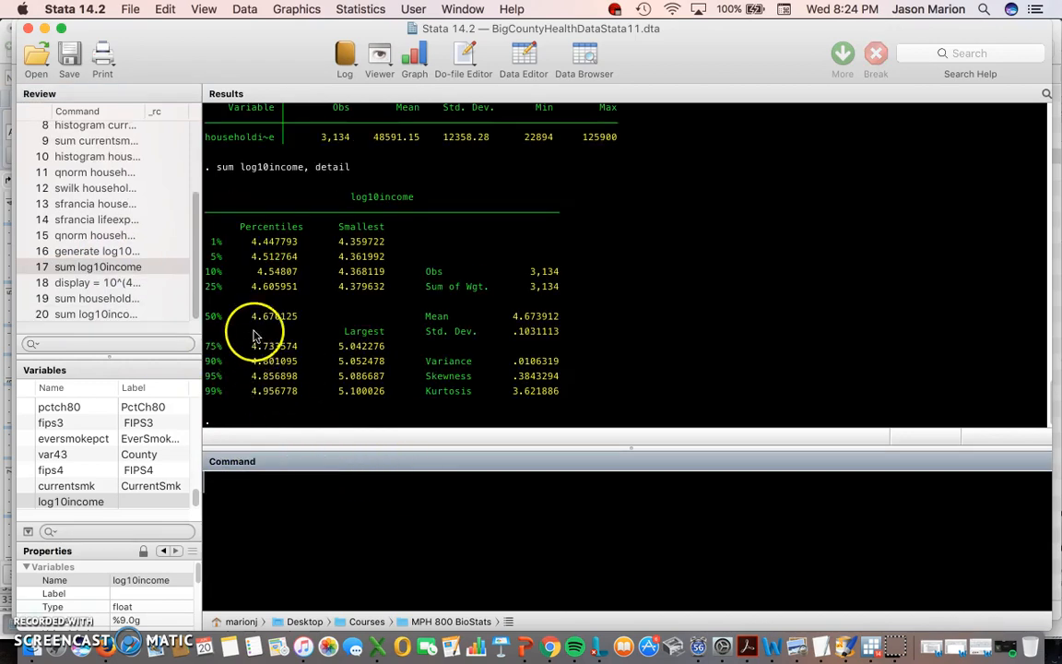
{"action": "left_click_drag", "start_coordinate": [250, 316], "coordinate": [290, 320]}
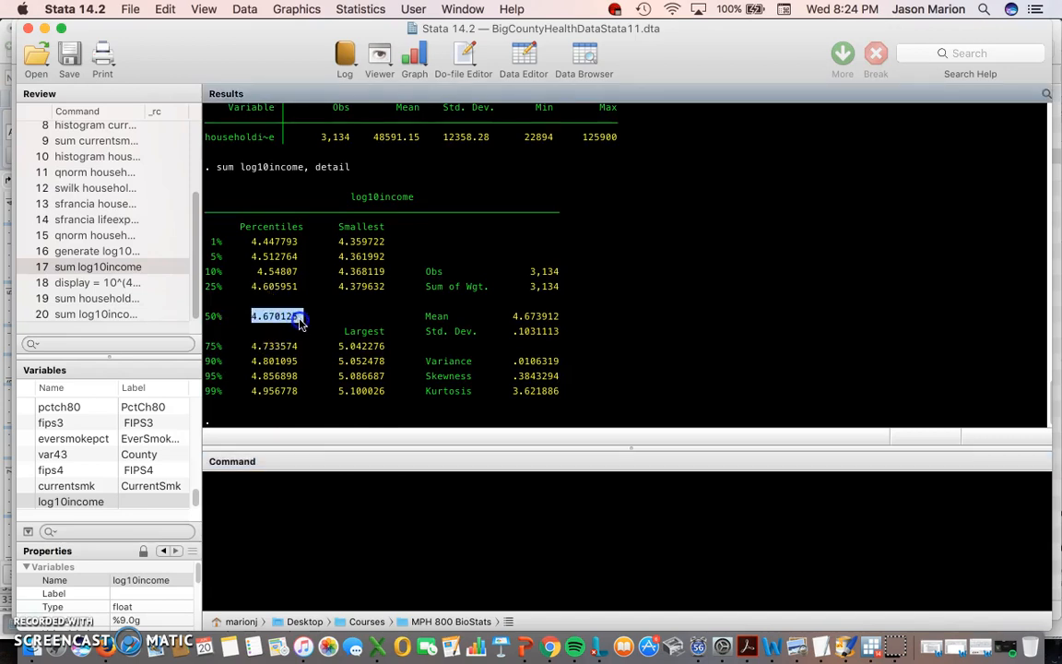
{"action": "left_click_drag", "start_coordinate": [425, 317], "coordinate": [561, 320]}
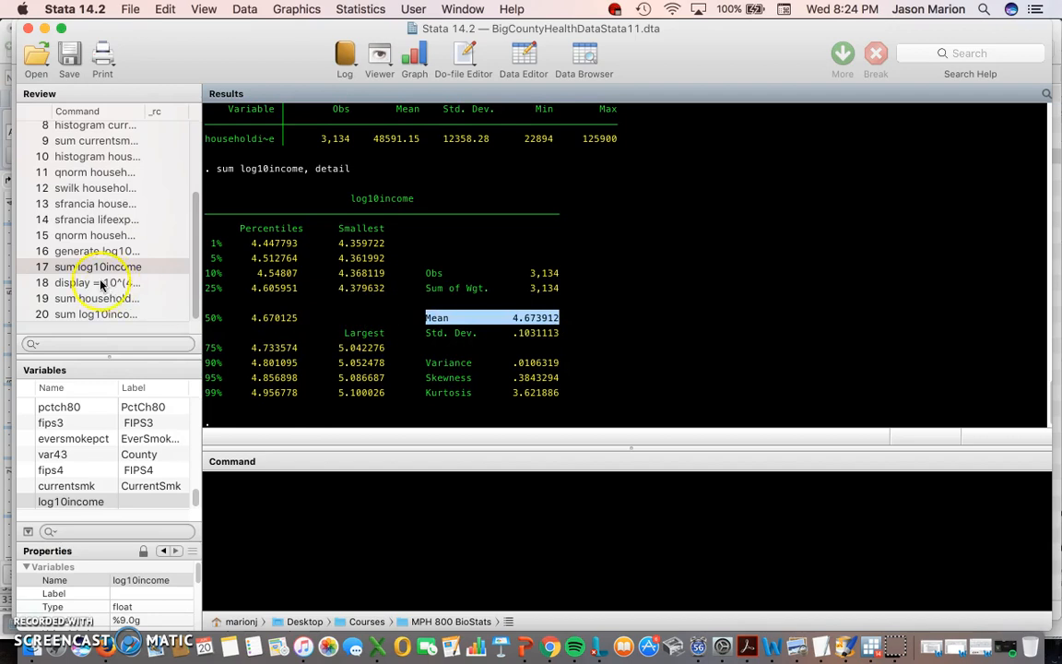
Back-transform the log10income median to the original scale with display 10^(4.670125)
{"action": "left_click", "coordinate": [298, 503]}
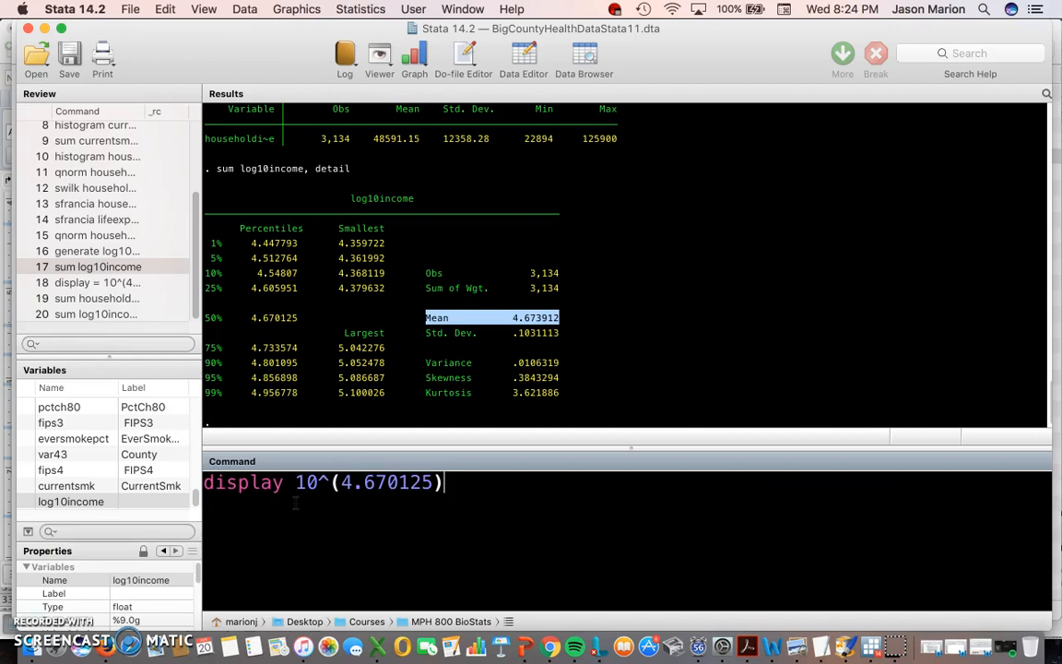
{"action": "key", "text": "Return"}
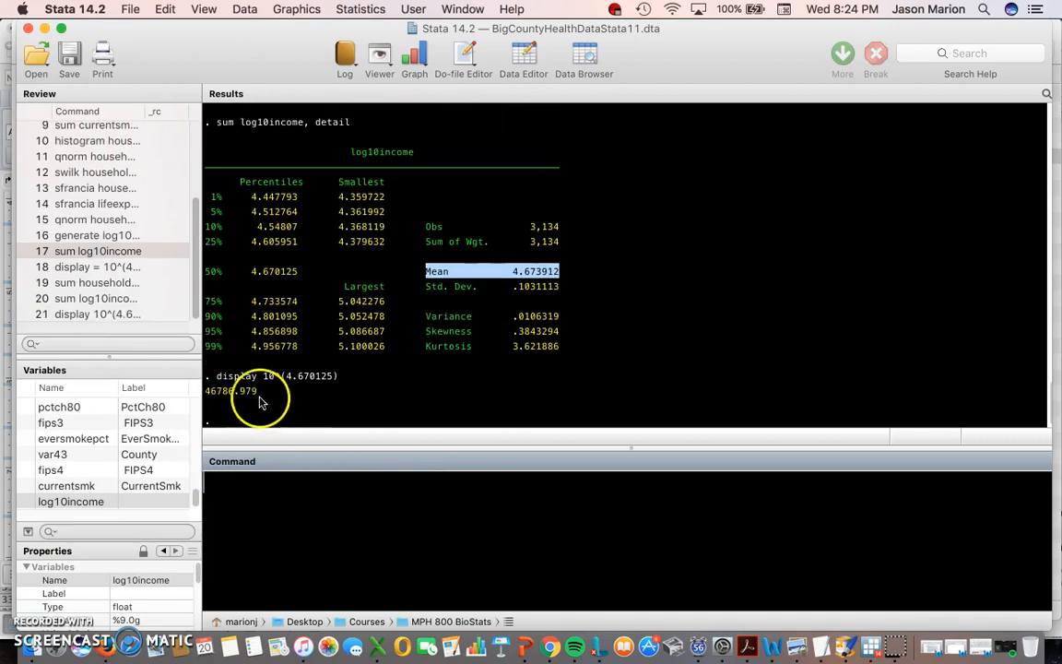
Run sum householdincome, detail and compare its 50th percentile with the back-transformed median
{"action": "left_click", "coordinate": [90, 298]}
{"action": "left_click_drag", "start_coordinate": [240, 484], "coordinate": [375, 483]}
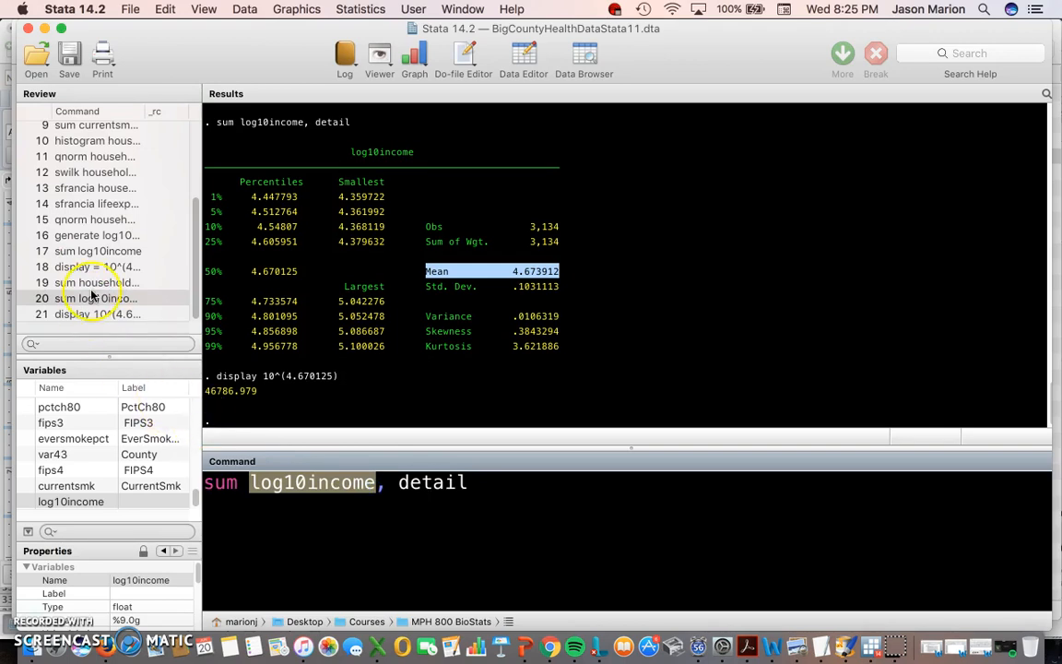
{"action": "type", "text": "householdinc"}
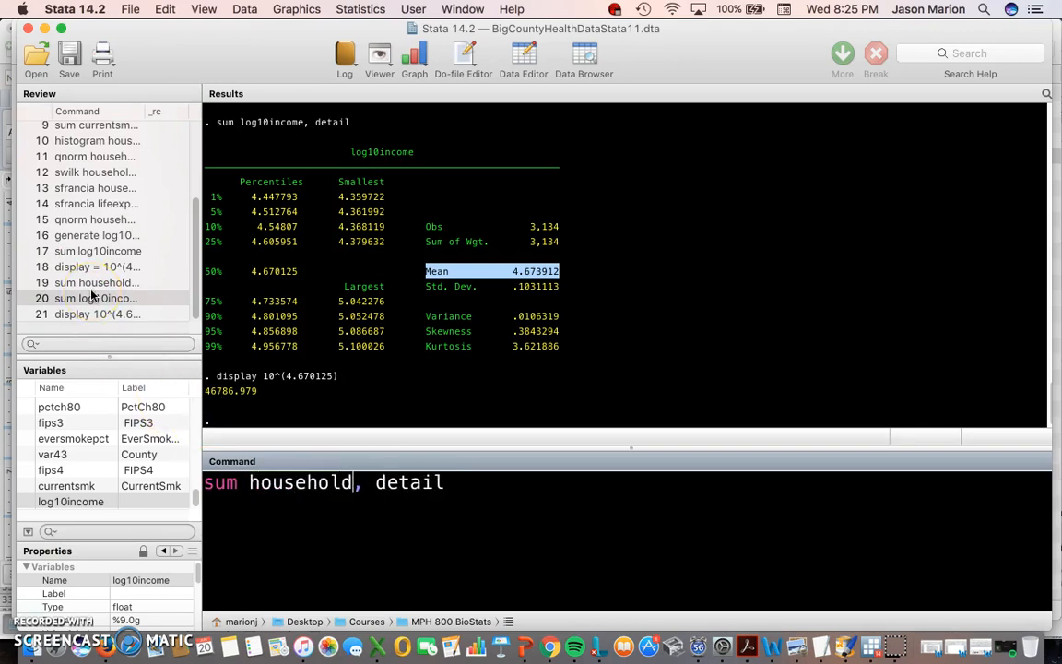
{"action": "type", "text": "ome"}
{"action": "key", "text": "Return"}
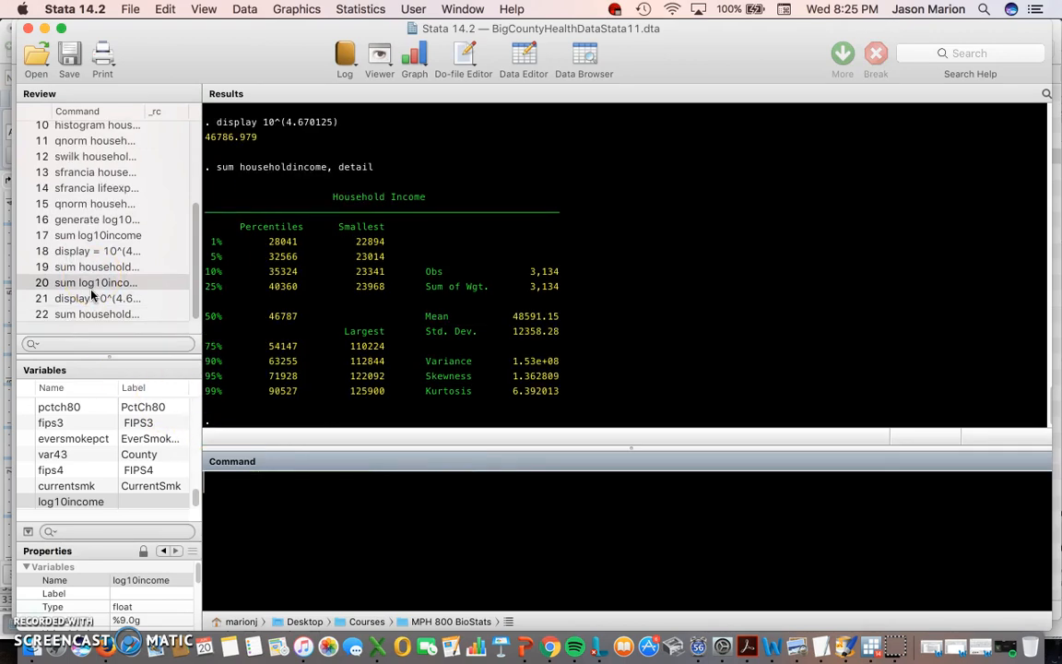
{"action": "double_click", "coordinate": [297, 321]}
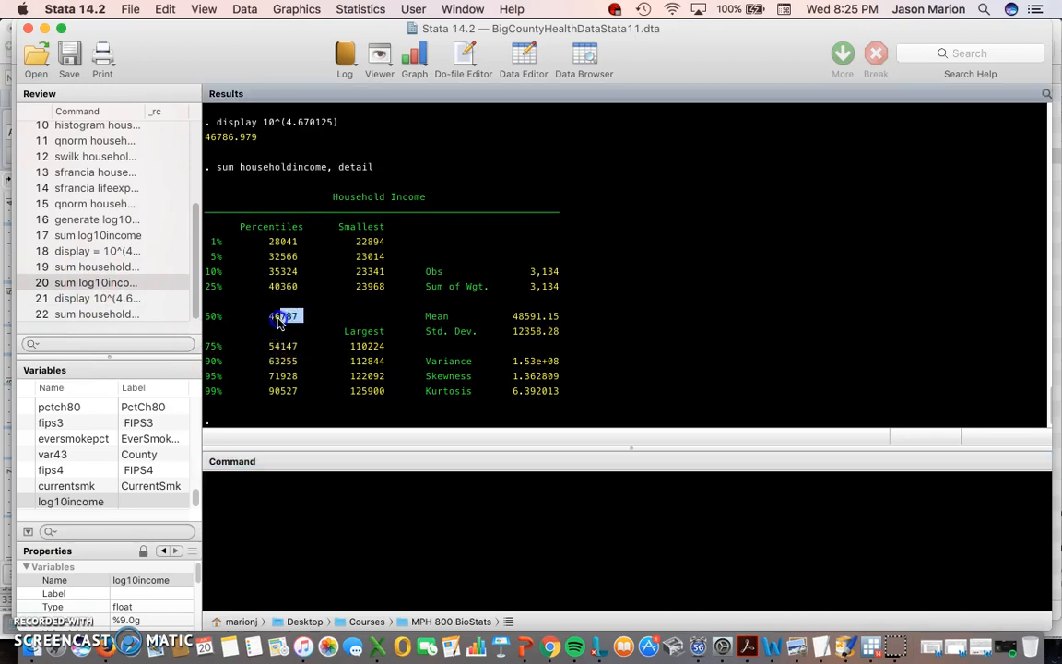
{"action": "left_click_drag", "start_coordinate": [258, 136], "coordinate": [204, 140]}
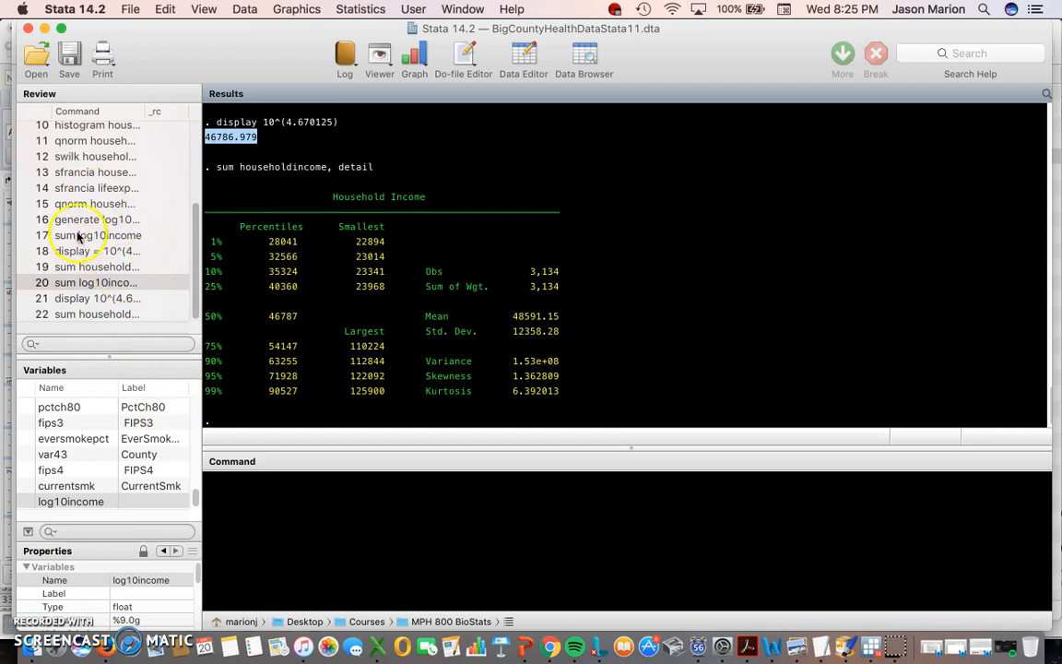
Draw a normal quantile plot of the transformed variable with qnorm log10income, inspect it and close the graph
{"action": "left_click", "coordinate": [92, 140]}
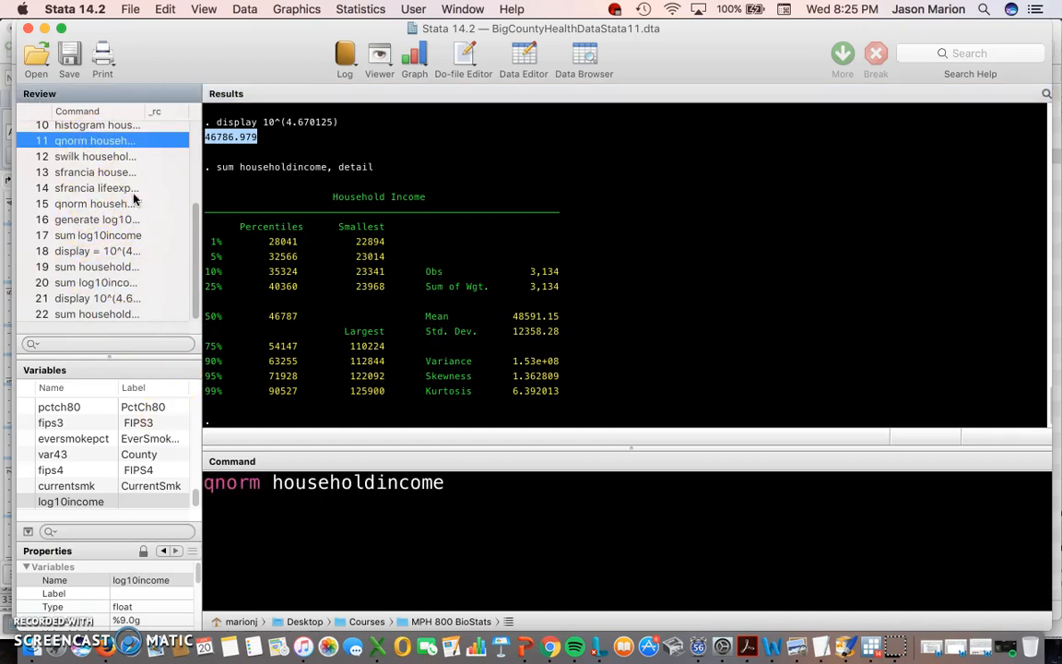
{"action": "double_click", "coordinate": [274, 483]}
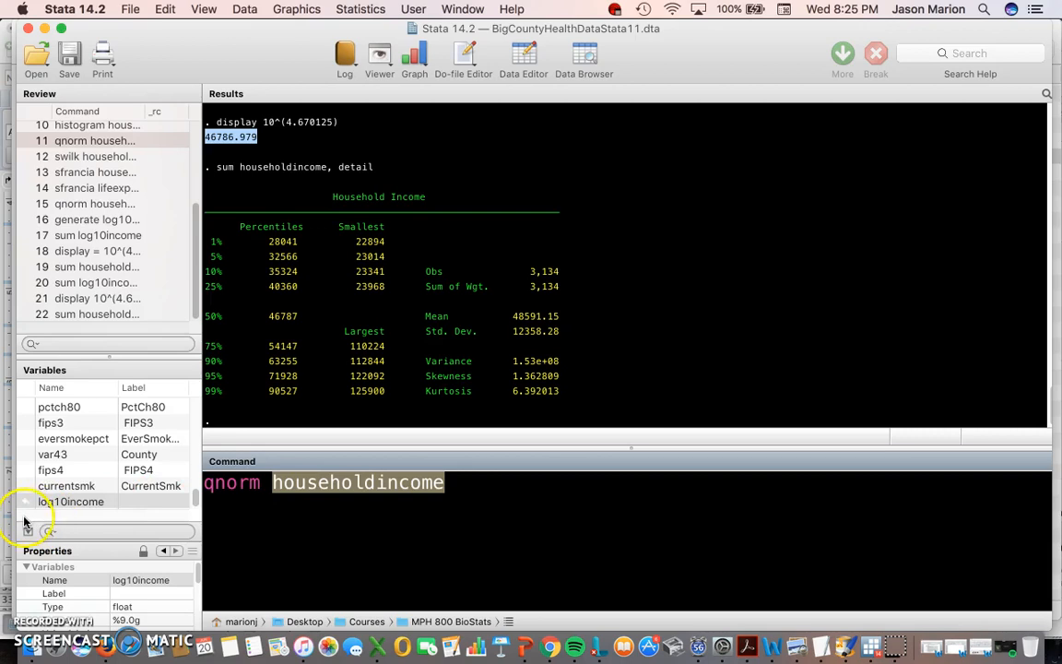
{"action": "double_click", "coordinate": [76, 502]}
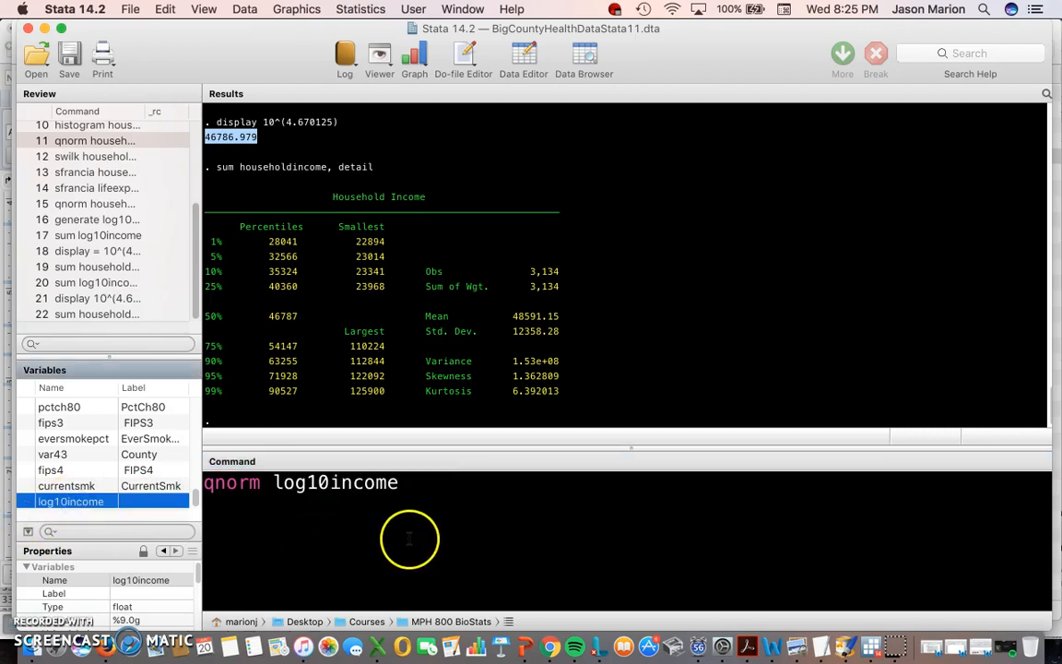
{"action": "key", "text": "Return"}
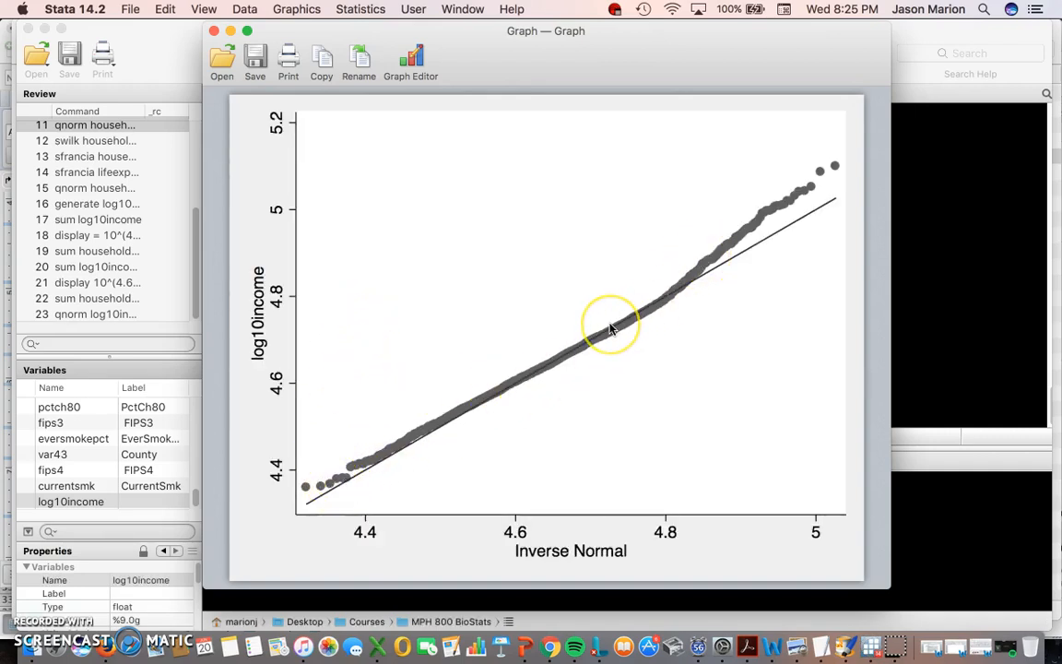
{"action": "left_click", "coordinate": [214, 33]}
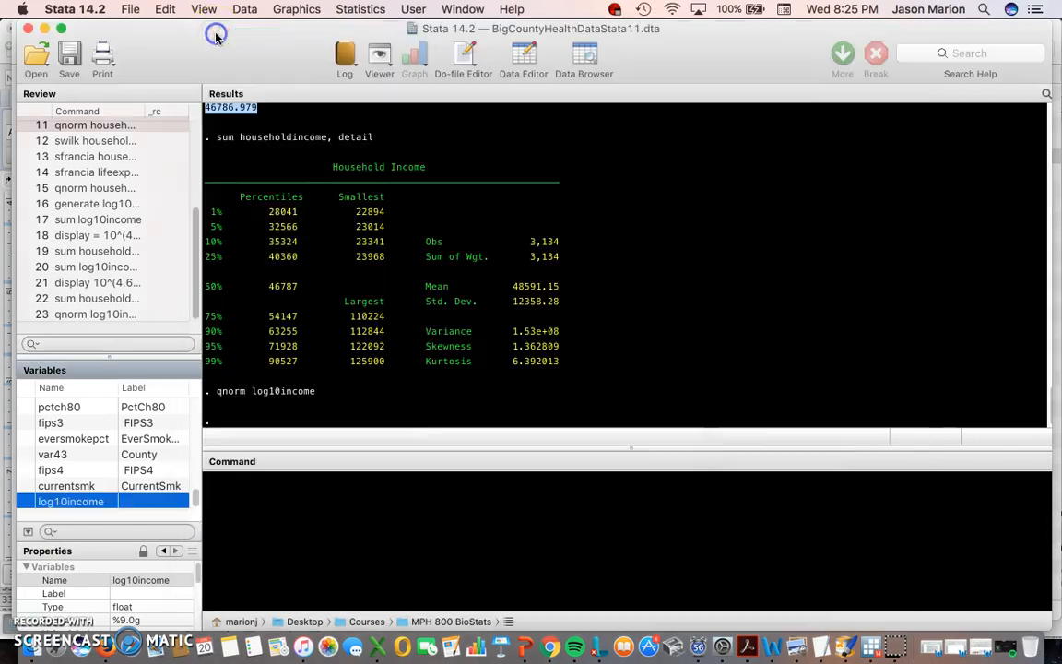
Draw the untransformed variable's quantile plot with qnorm householdincome for comparison, then close the graph
{"action": "left_click", "coordinate": [136, 315]}
{"action": "left_click", "coordinate": [273, 483]}
{"action": "double_click", "coordinate": [301, 482]}
{"action": "type", "text": "householdinco"}
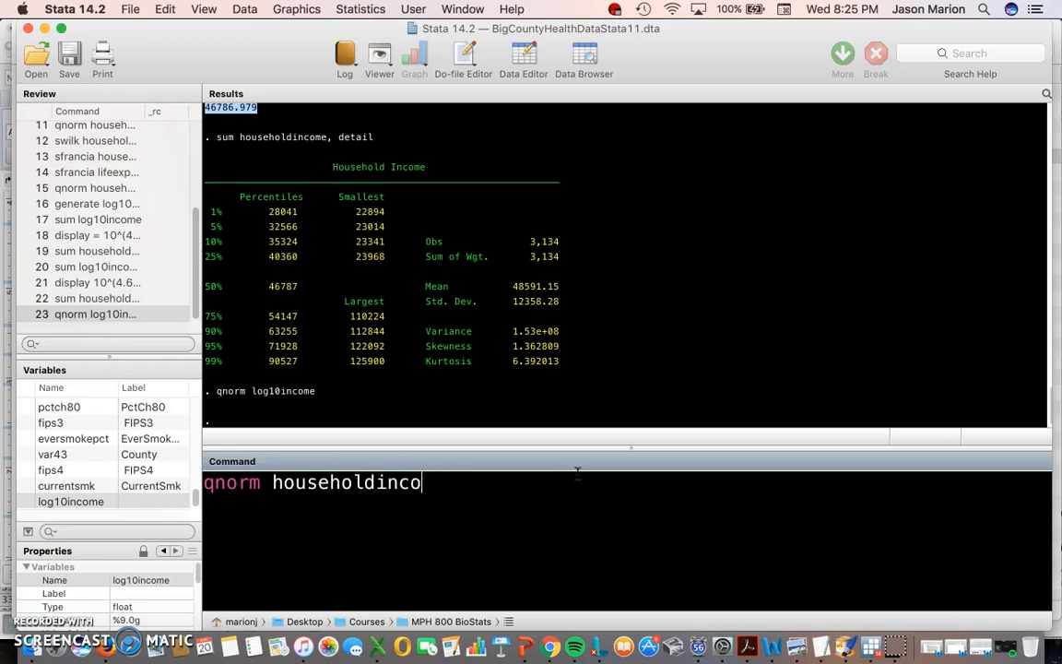
{"action": "type", "text": "me"}
{"action": "key", "text": "Return"}
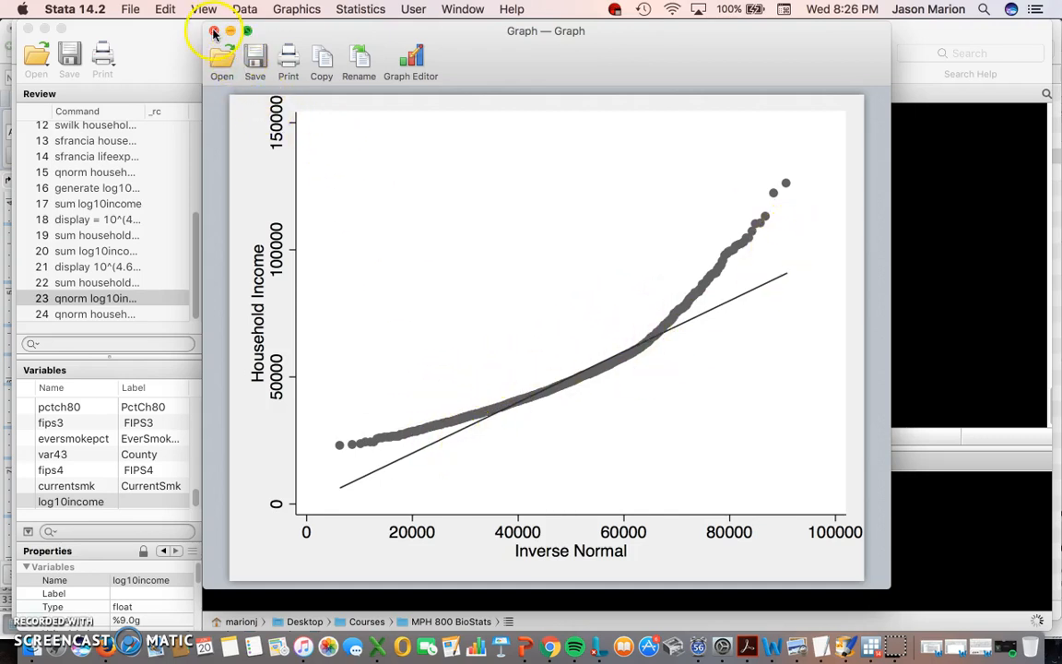
{"action": "left_click", "coordinate": [213, 31]}
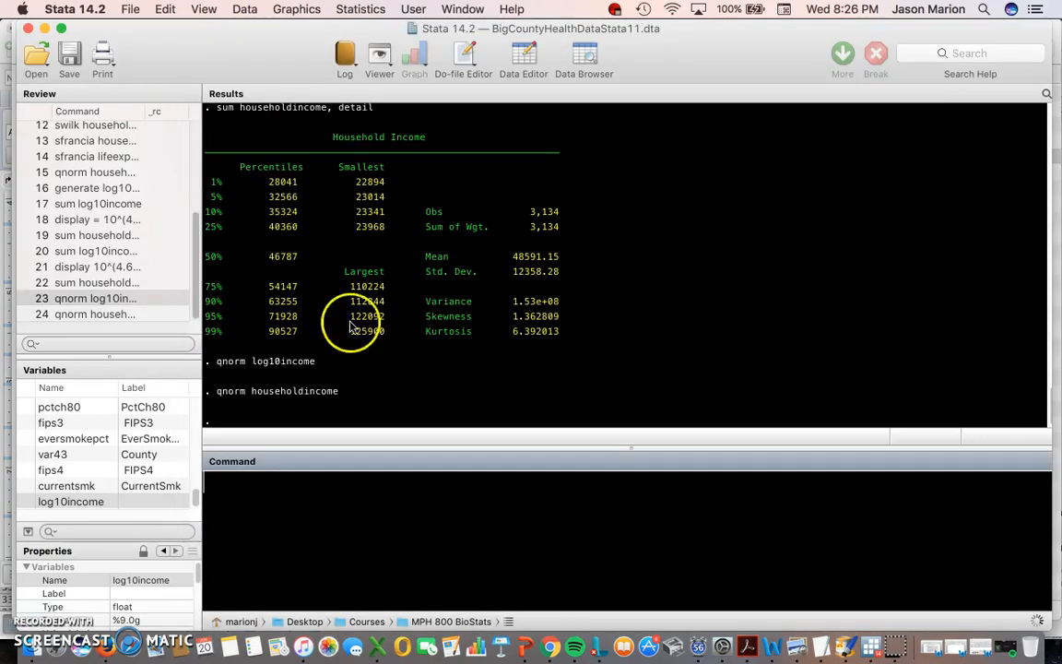
Plot the distribution of the transformed variable with histogram log10income, inspect its shape and close the graph
{"action": "left_click", "coordinate": [403, 514]}
{"action": "type", "text": "histogram"}
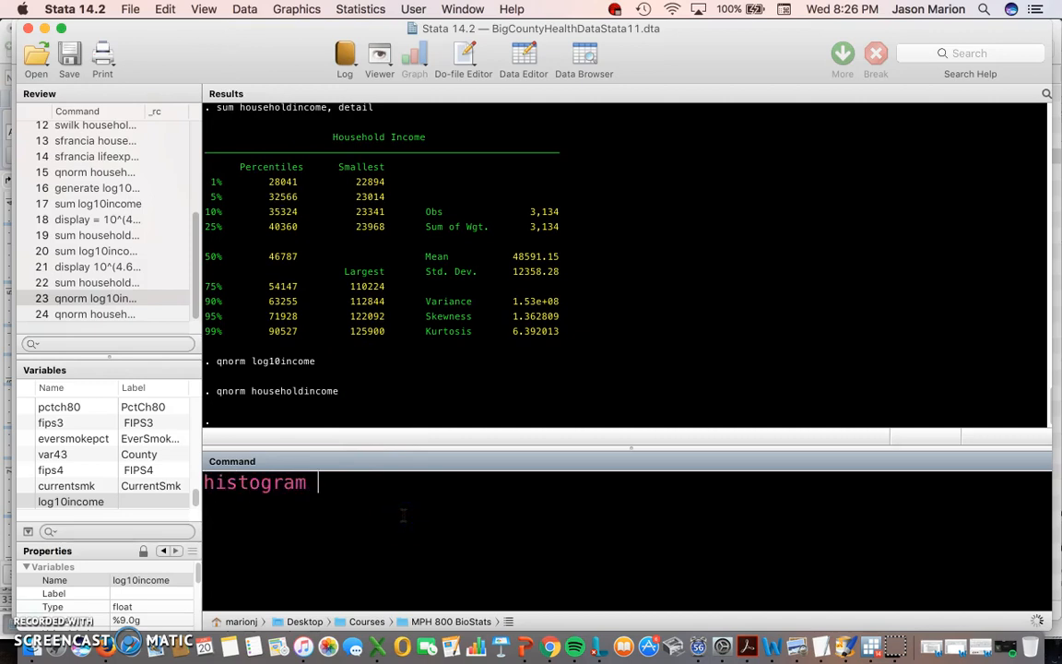
{"action": "left_click", "coordinate": [107, 502]}
{"action": "double_click", "coordinate": [107, 501]}
{"action": "key", "text": "Return"}
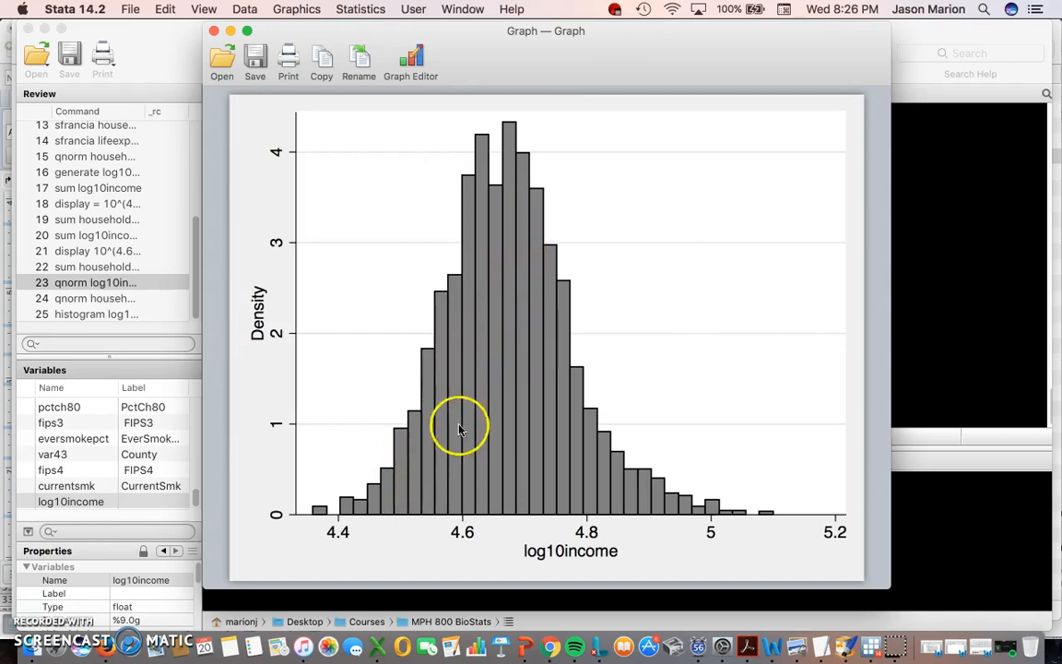
{"action": "left_click", "coordinate": [213, 30]}
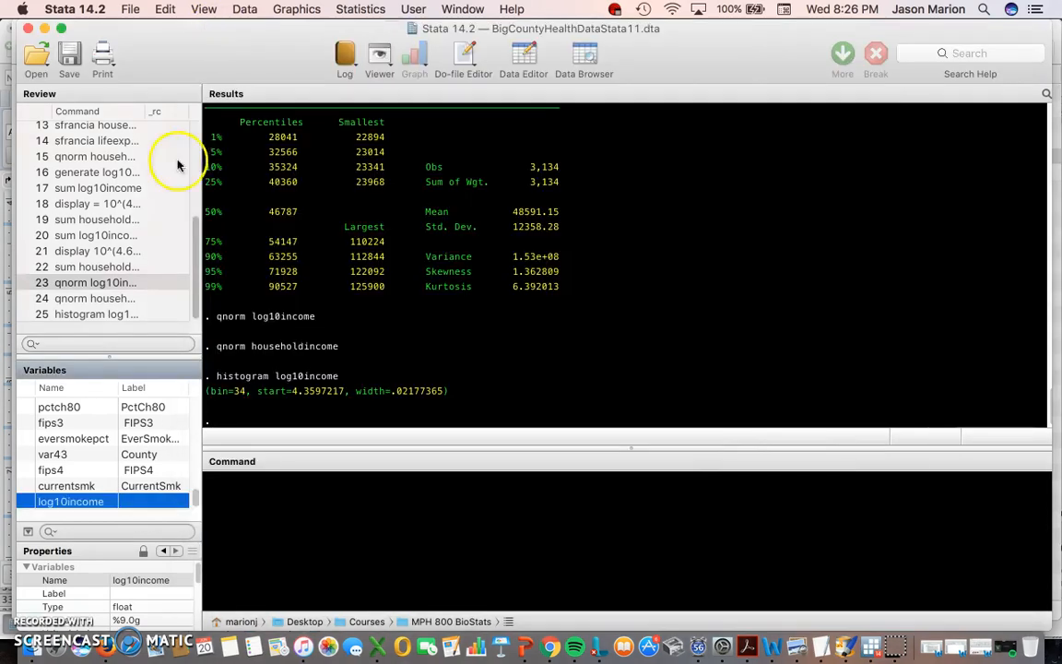
Plot the untransformed distribution with histogram householdincome, inspect its tail and close the graph
{"action": "left_click", "coordinate": [104, 314]}
{"action": "left_click_drag", "start_coordinate": [324, 486], "coordinate": [540, 505]}
{"action": "key", "text": "BackSpace"}
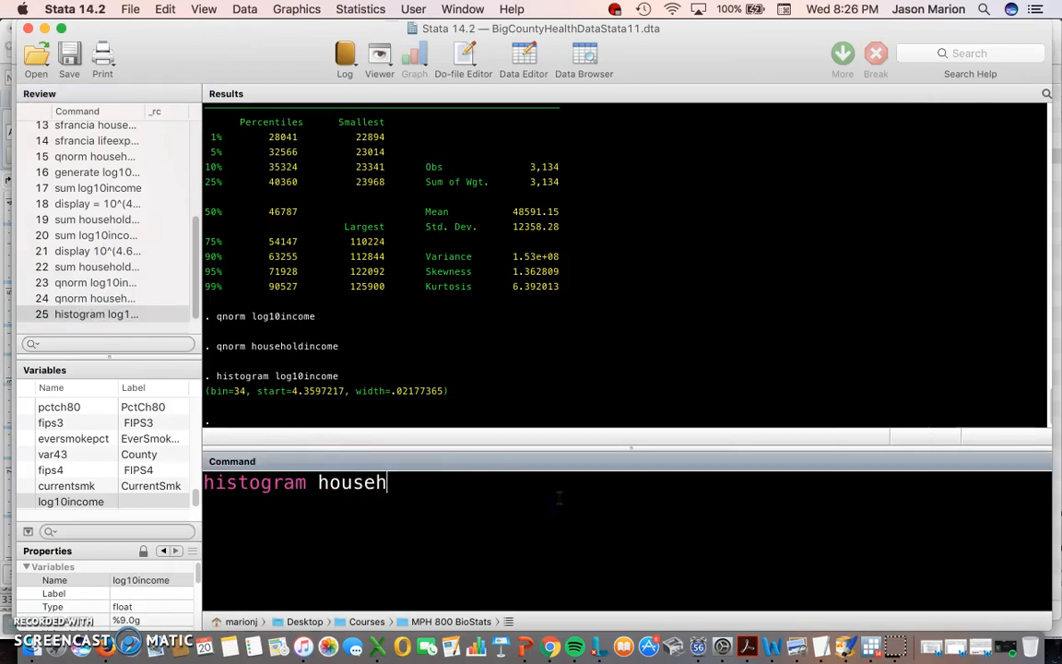
{"action": "type", "text": "householdinceome"}
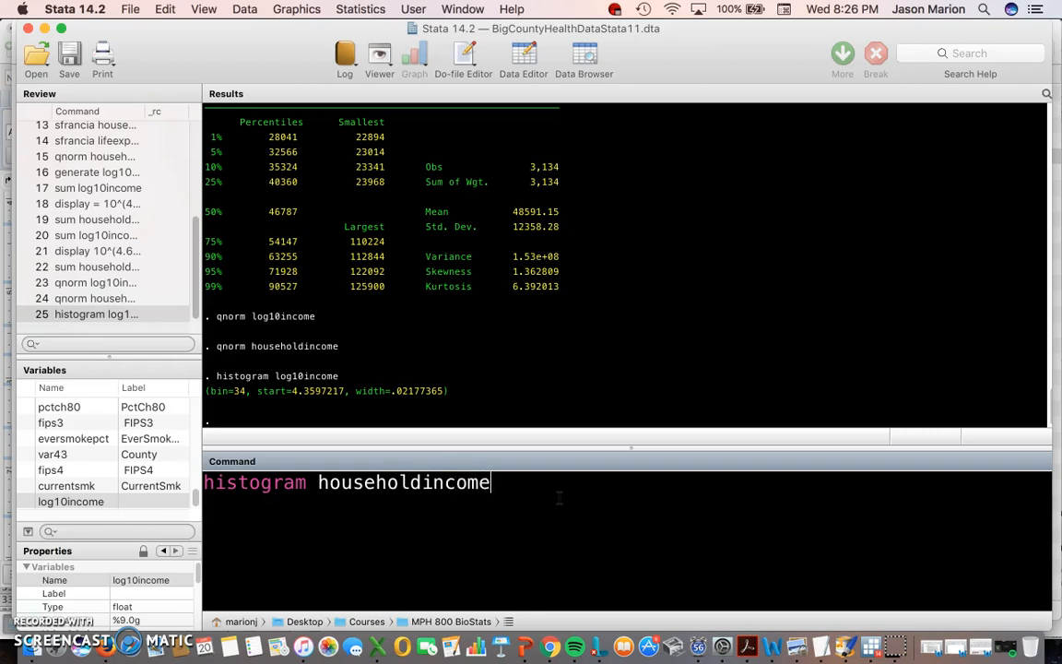
{"action": "key", "text": "Return"}
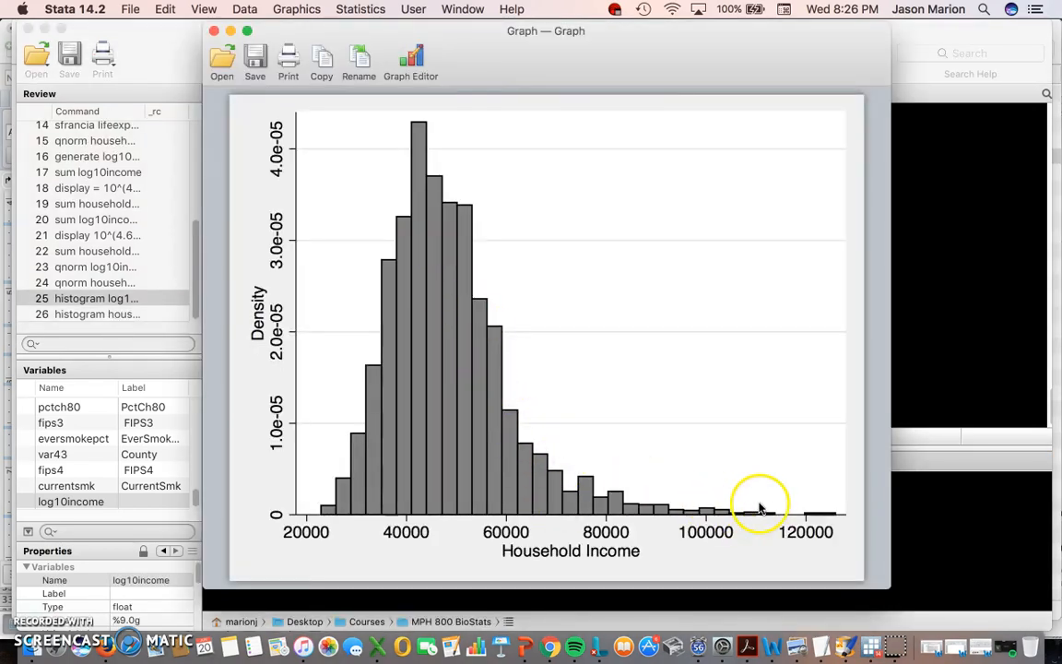
{"action": "left_click", "coordinate": [214, 32]}
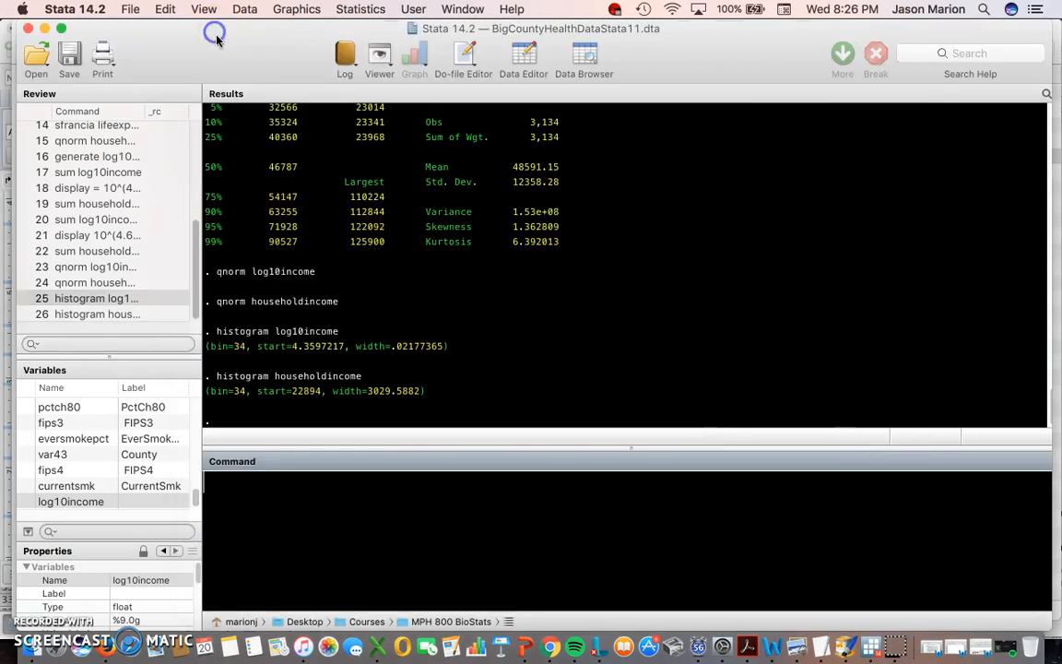
Reuse the earlier Shapiro-Francia command for the transformed variable and run sfrancia log10income
{"action": "left_click", "coordinate": [90, 282]}
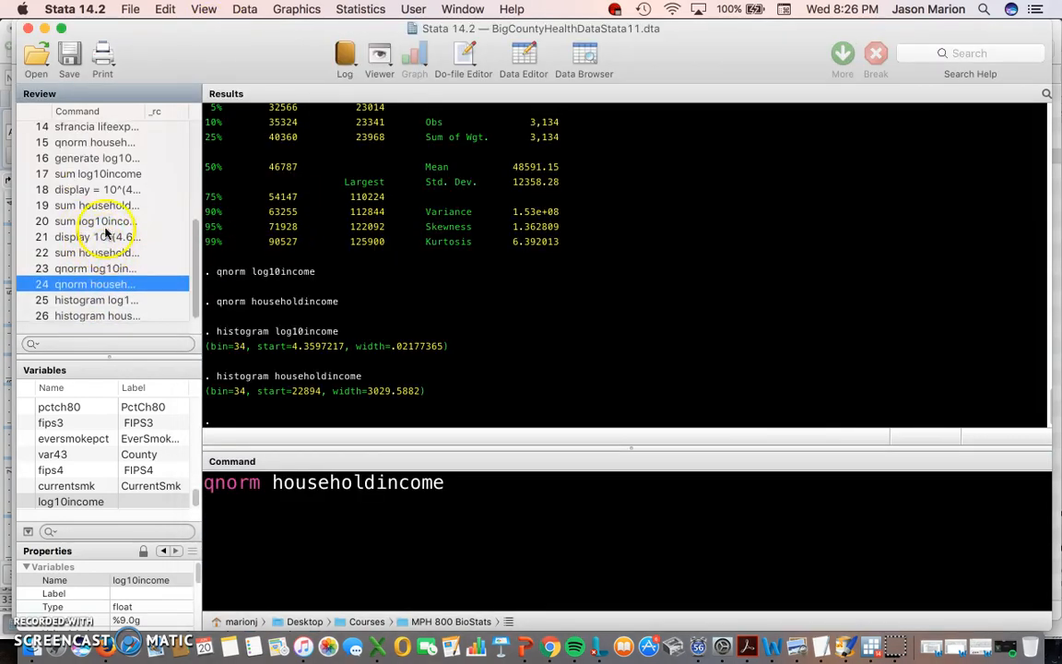
{"action": "left_click", "coordinate": [99, 126]}
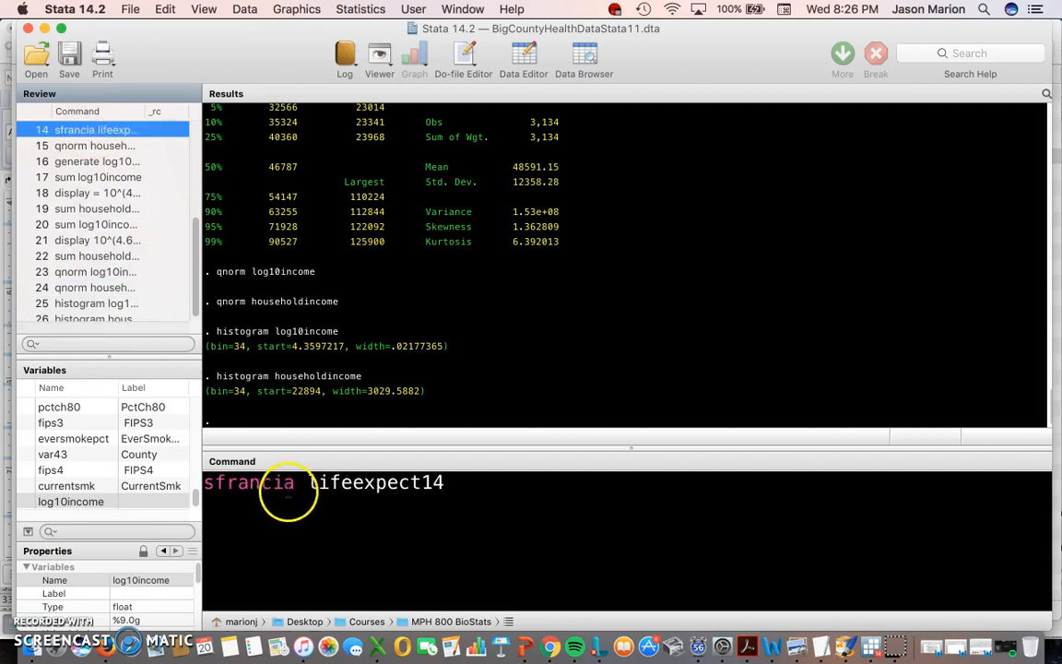
{"action": "left_click", "coordinate": [310, 489]}
{"action": "left_click_drag", "start_coordinate": [329, 489], "coordinate": [474, 491]}
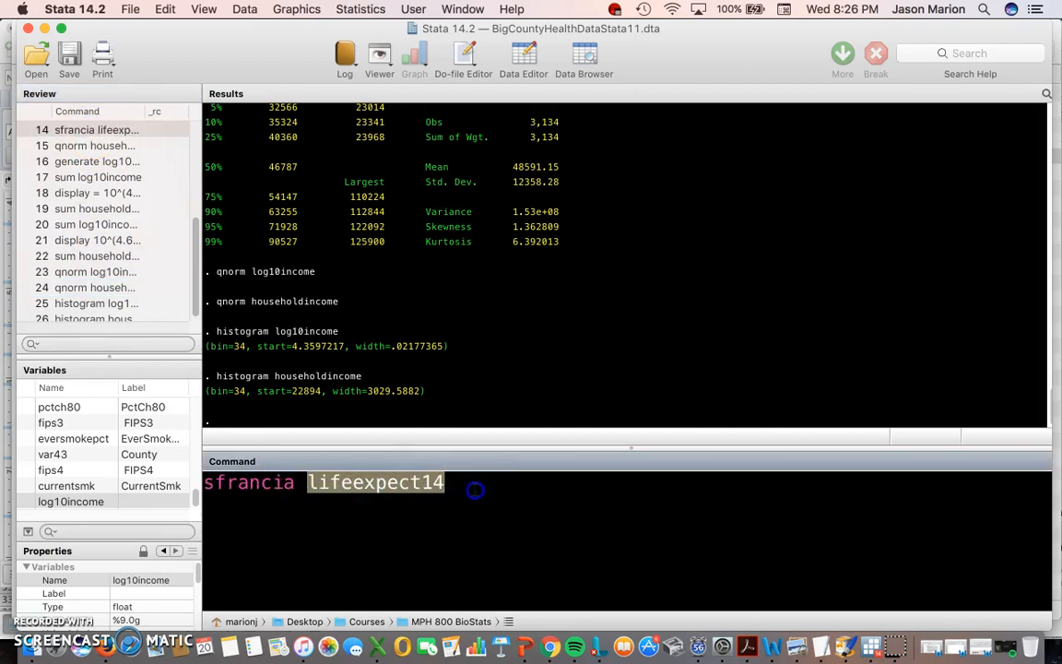
{"action": "scroll", "coordinate": [93, 267], "scroll_direction": "down", "scroll_amount": 1}
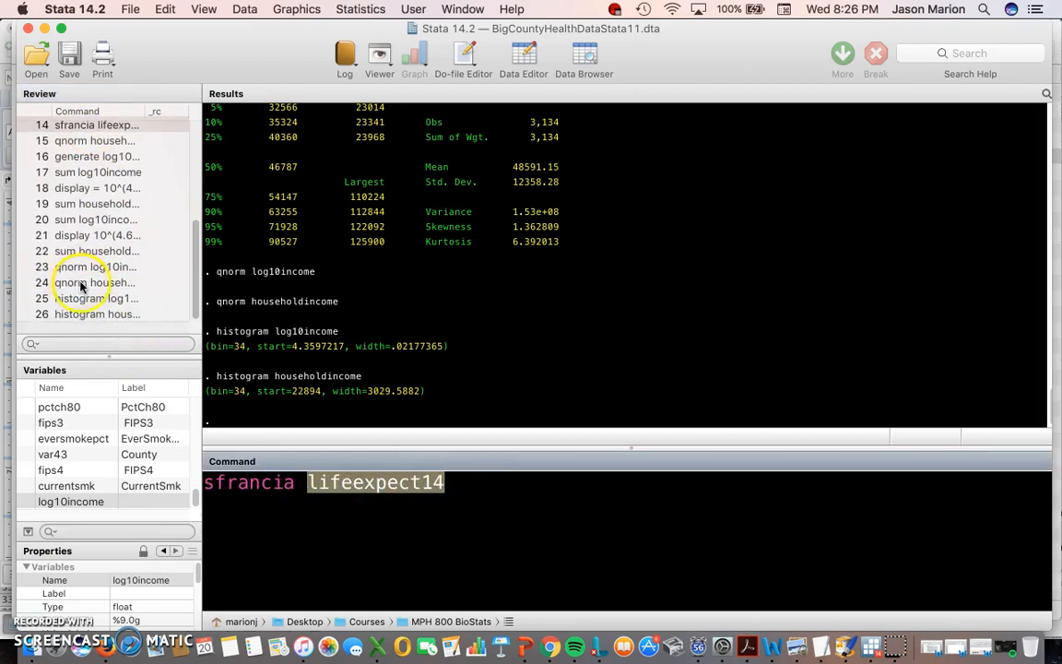
{"action": "double_click", "coordinate": [73, 501]}
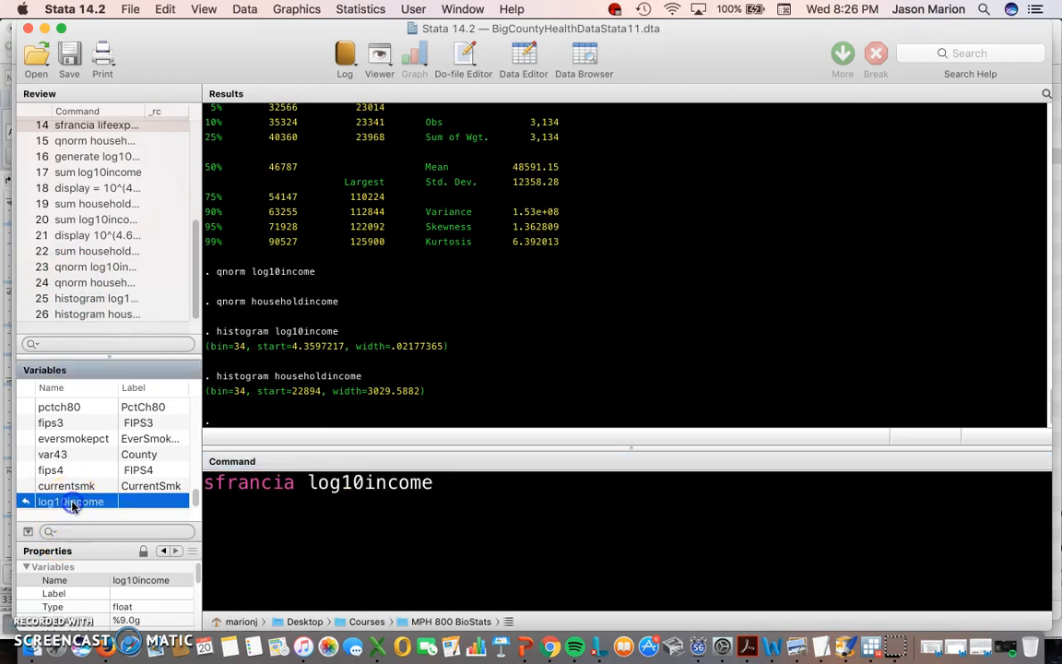
{"action": "left_click", "coordinate": [457, 489]}
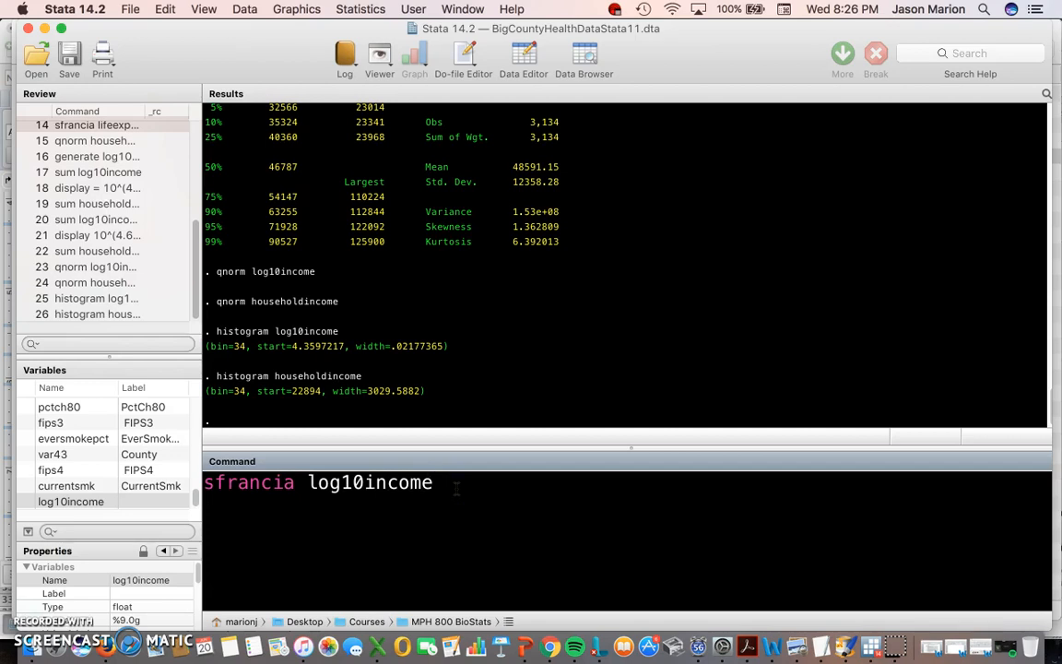
{"action": "key", "text": "Return"}
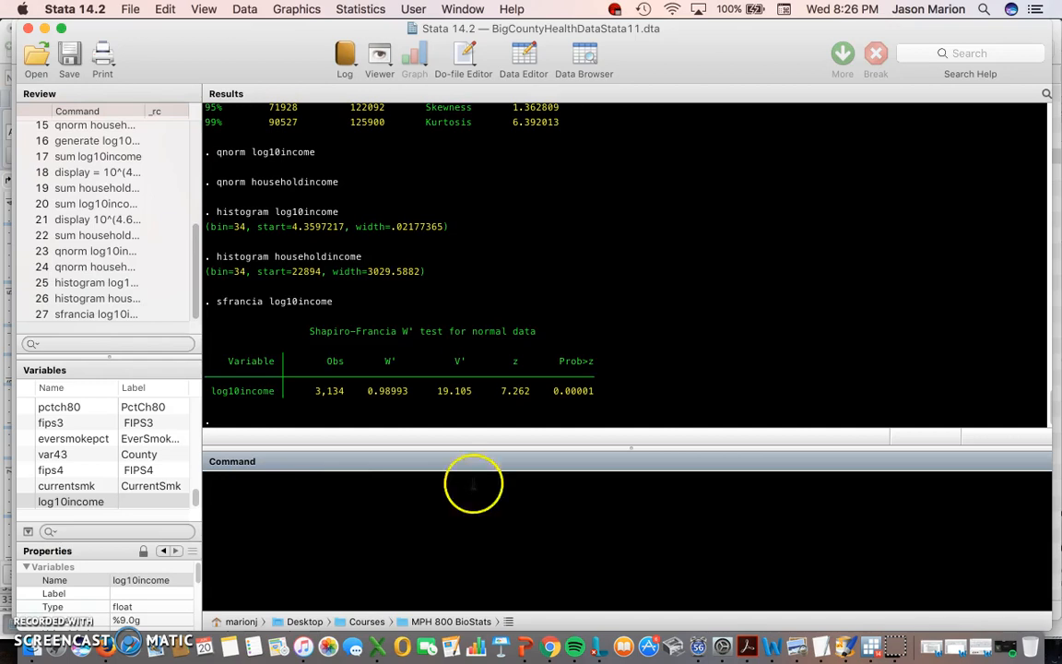
Examine the Prob>z value of the Shapiro-Francia test for log10income
{"action": "left_click_drag", "start_coordinate": [552, 395], "coordinate": [601, 396]}
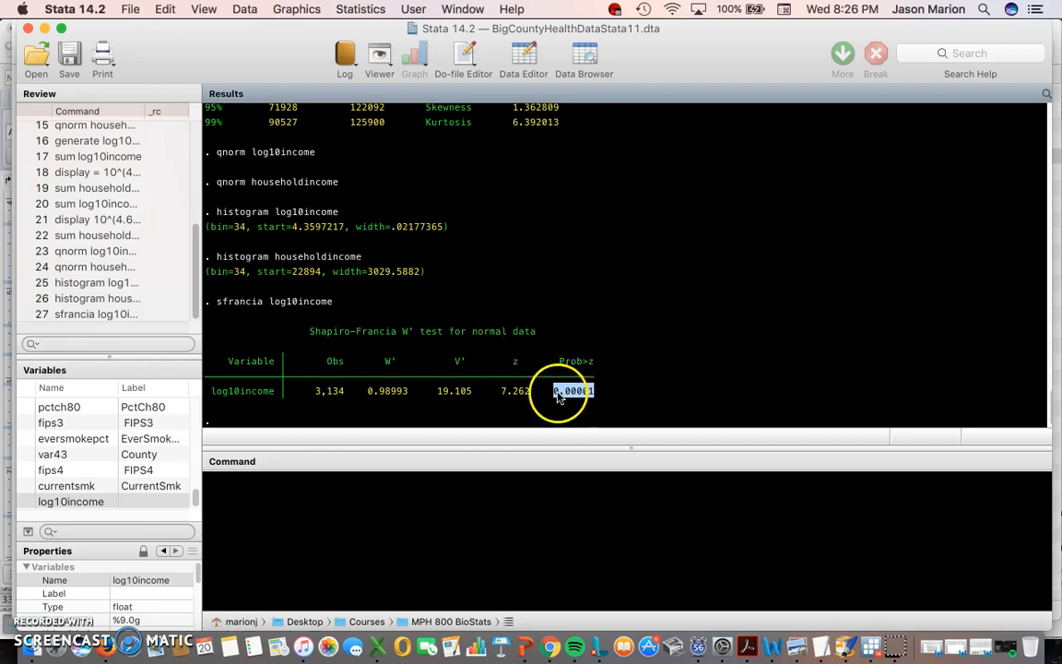
{"action": "left_click", "coordinate": [260, 395]}
{"action": "left_click_drag", "start_coordinate": [556, 395], "coordinate": [615, 397]}
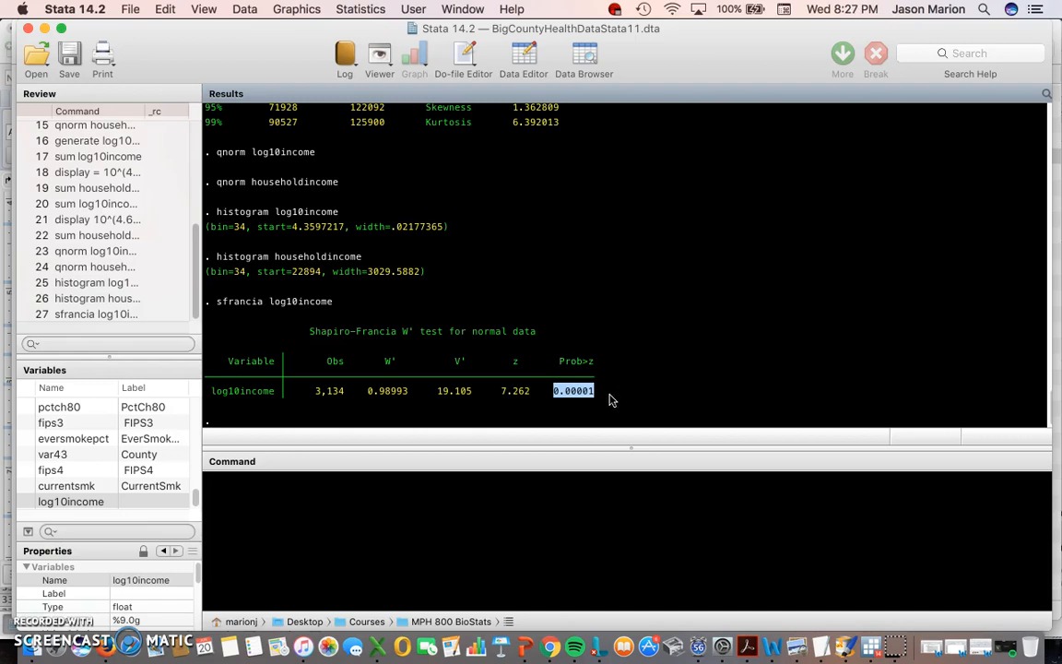
{"action": "left_click", "coordinate": [477, 533]}
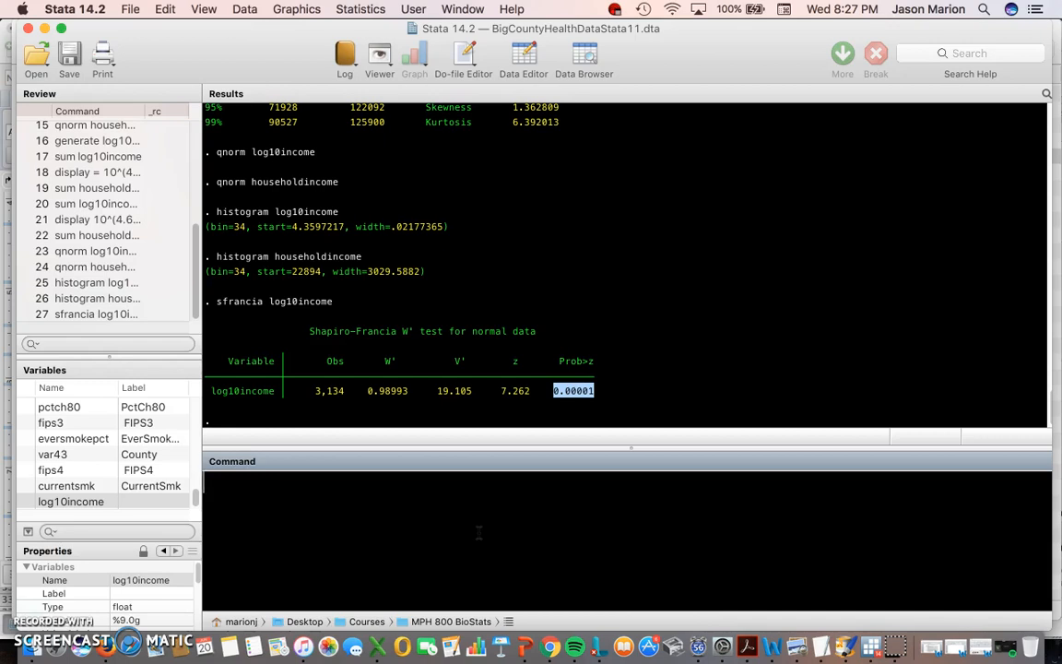
{"action": "left_click", "coordinate": [399, 537]}
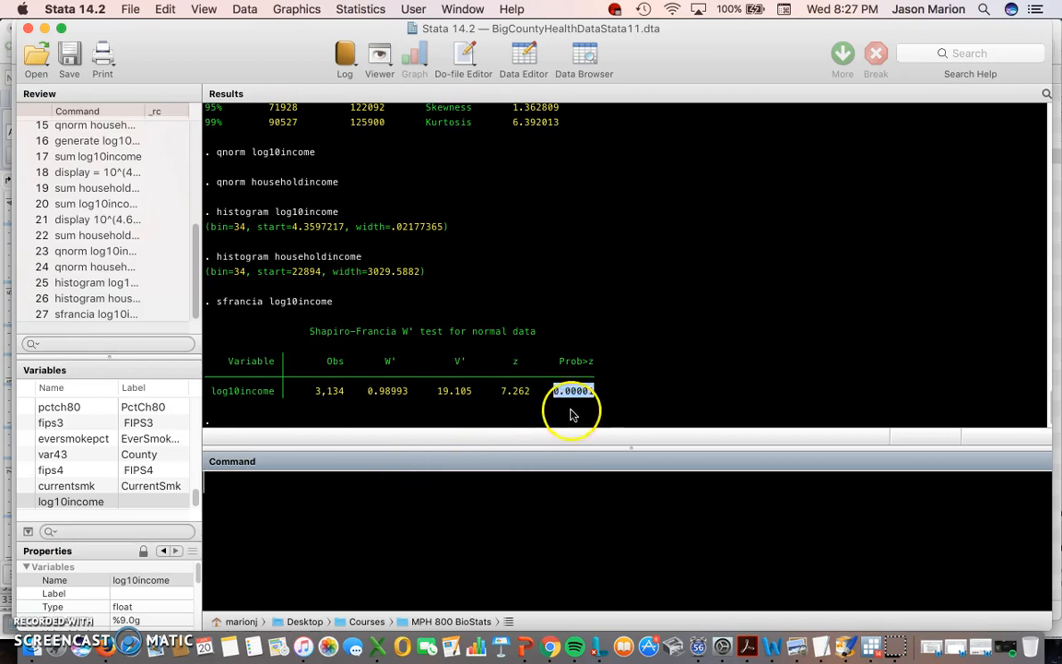
{"action": "left_click_drag", "start_coordinate": [595, 397], "coordinate": [553, 396]}
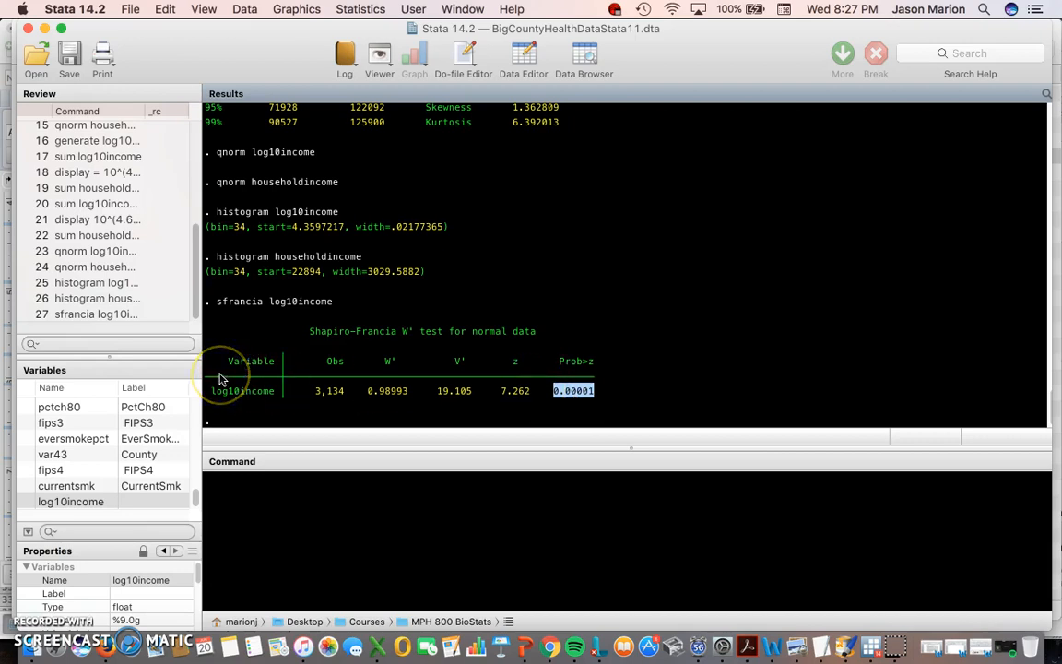
Copy the Stata results from the lifeexpect14 Shapiro-Francia table through the final log10income Shapiro-Francia test
{"action": "left_click_drag", "start_coordinate": [612, 389], "coordinate": [270, 174]}
{"action": "right_click", "coordinate": [315, 269]}
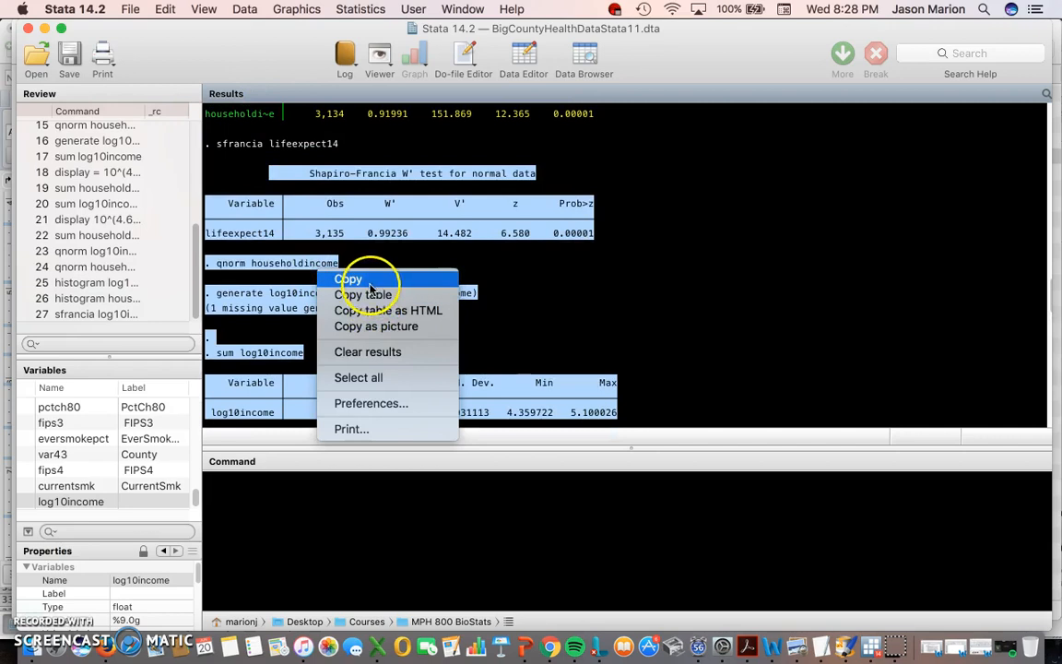
{"action": "left_click", "coordinate": [349, 279]}
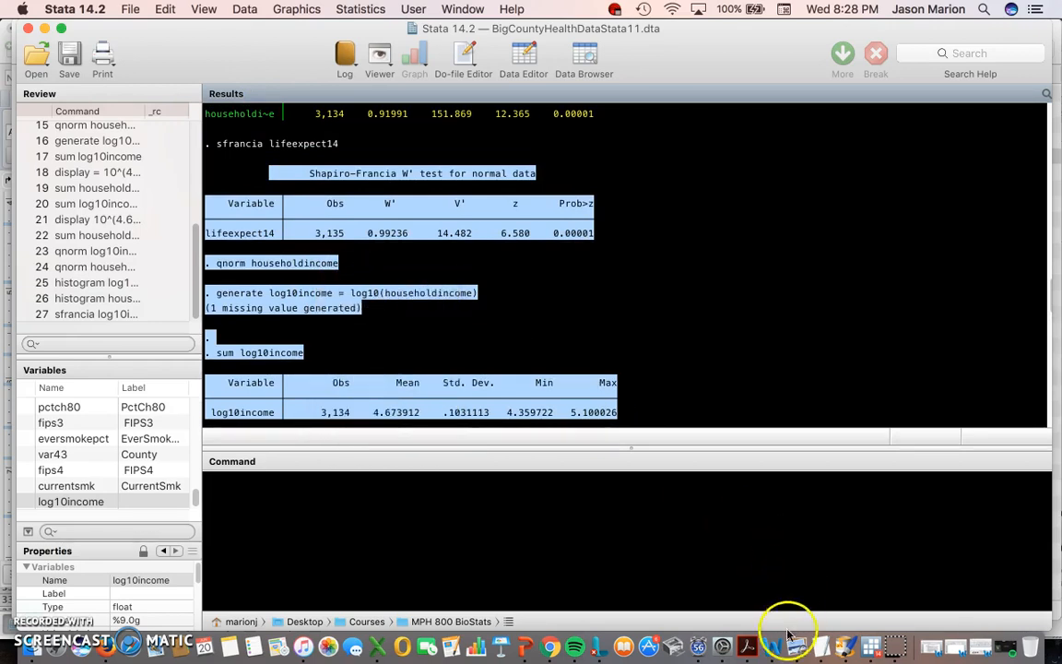
Switch to Word, create a new blank document and paste the copied Stata results into it
{"action": "left_click", "coordinate": [776, 651]}
{"action": "triple_click", "coordinate": [539, 303]}
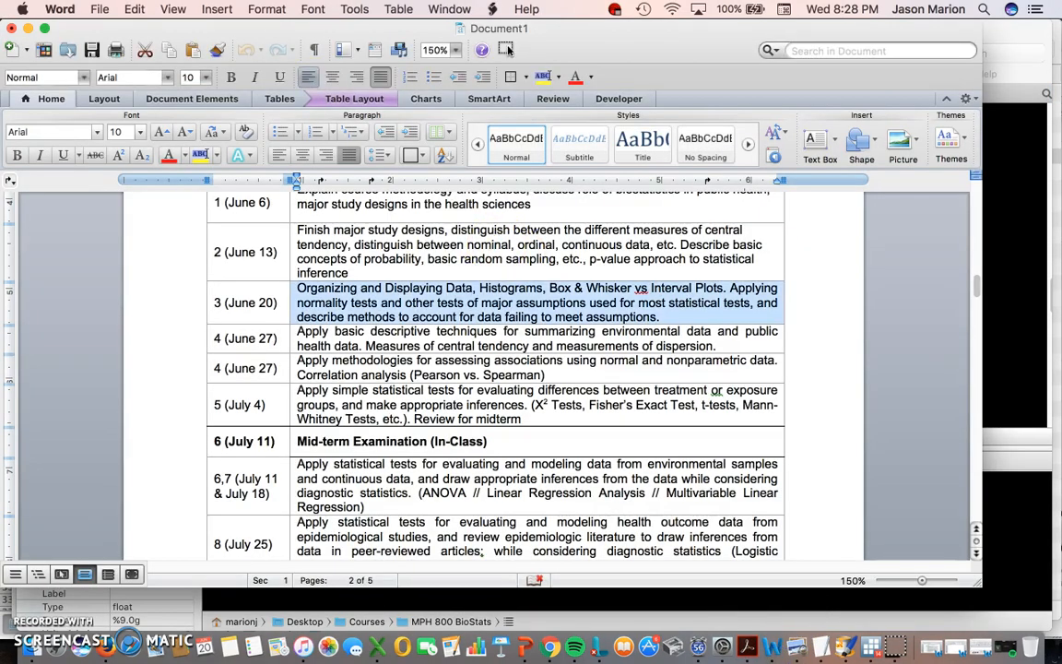
{"action": "left_click", "coordinate": [100, 9]}
{"action": "left_click", "coordinate": [109, 29]}
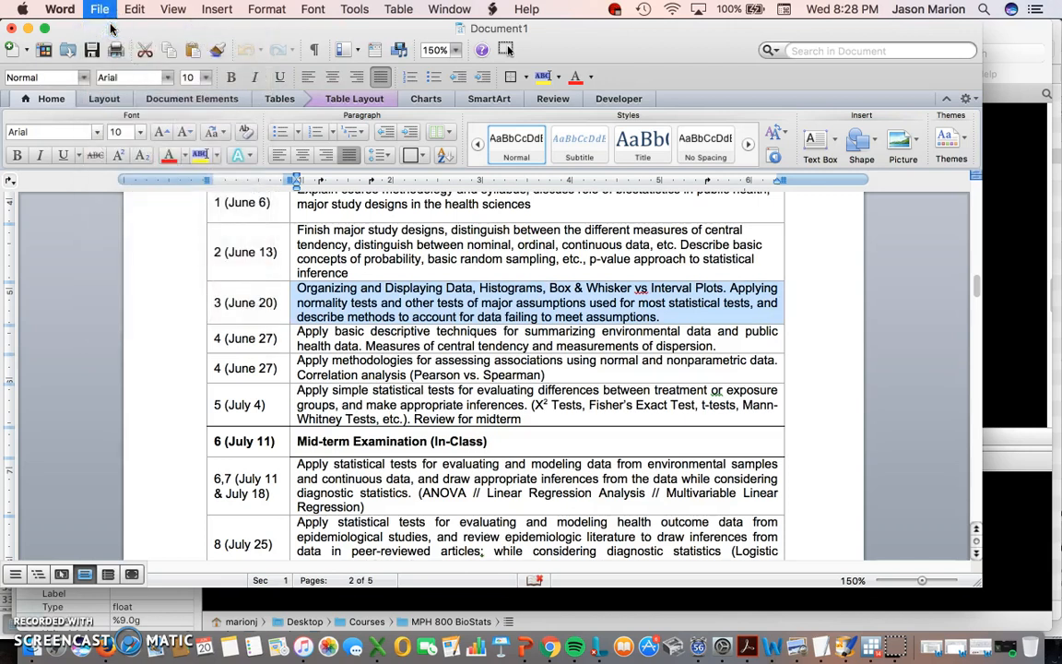
{"action": "key", "text": "super+v"}
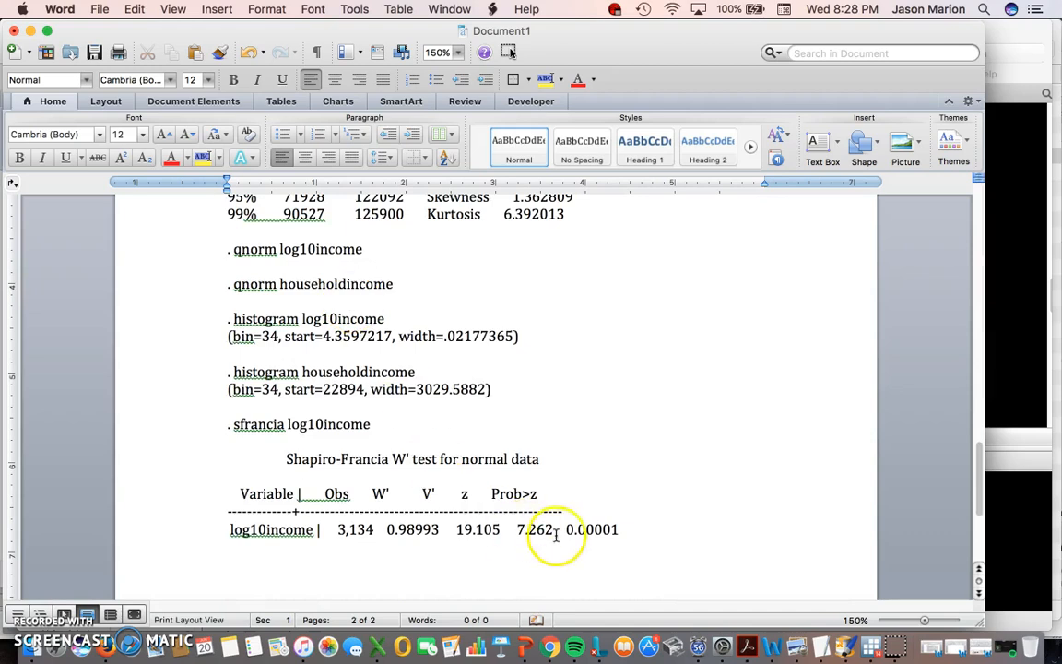
Format all of the pasted Stata output in Courier at size 9 so the table columns align
{"action": "left_click_drag", "start_coordinate": [640, 540], "coordinate": [146, 145]}
{"action": "left_click", "coordinate": [74, 137]}
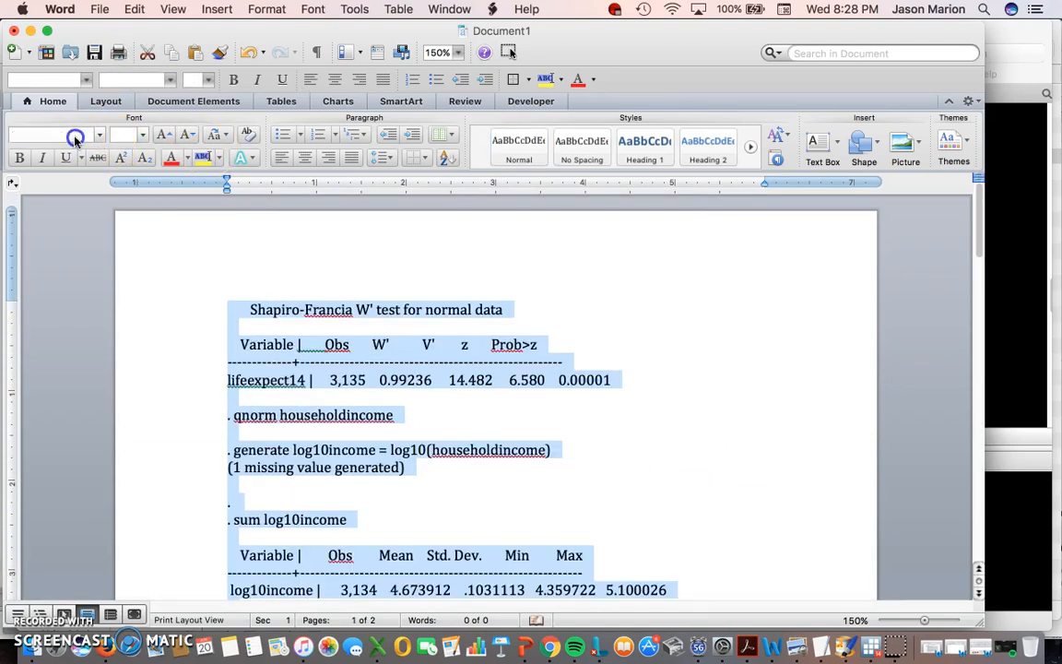
{"action": "type", "text": "Courier"}
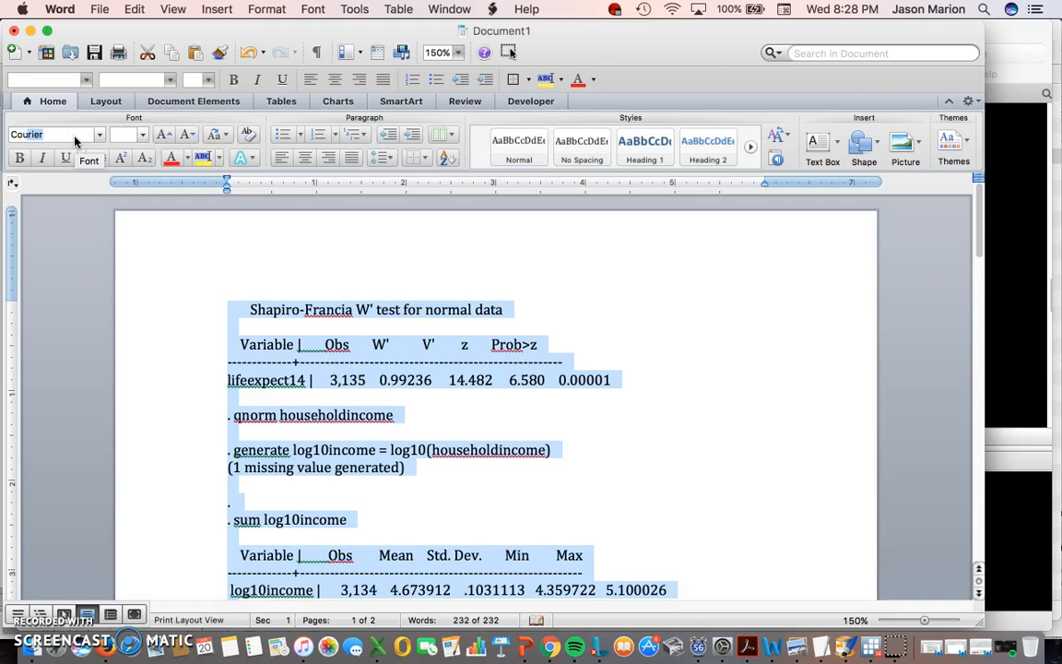
{"action": "key", "text": "Return"}
{"action": "left_click", "coordinate": [118, 135]}
{"action": "type", "text": "9"}
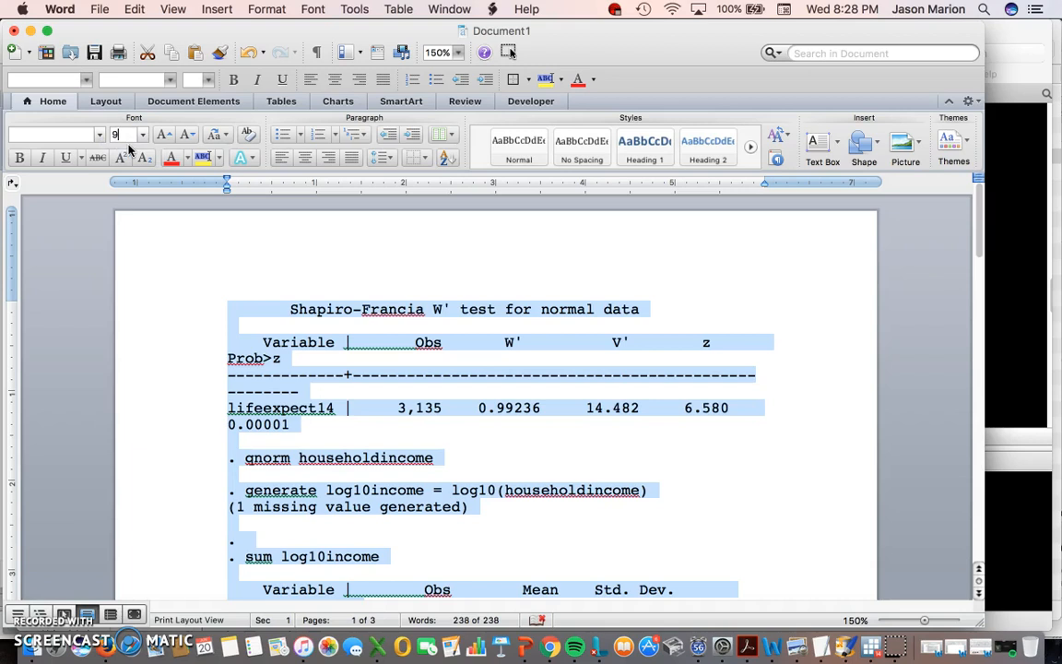
{"action": "key", "text": "Return"}
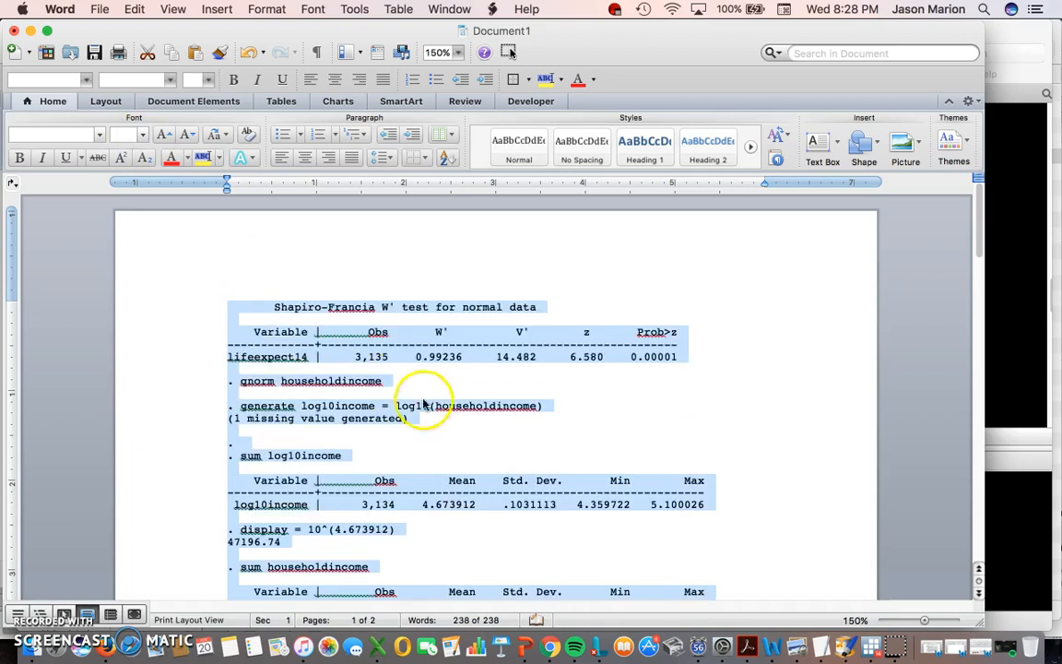
{"action": "scroll", "coordinate": [452, 413], "scroll_direction": "down", "scroll_amount": 3}
{"action": "scroll", "coordinate": [452, 413], "scroll_direction": "down", "scroll_amount": 20}
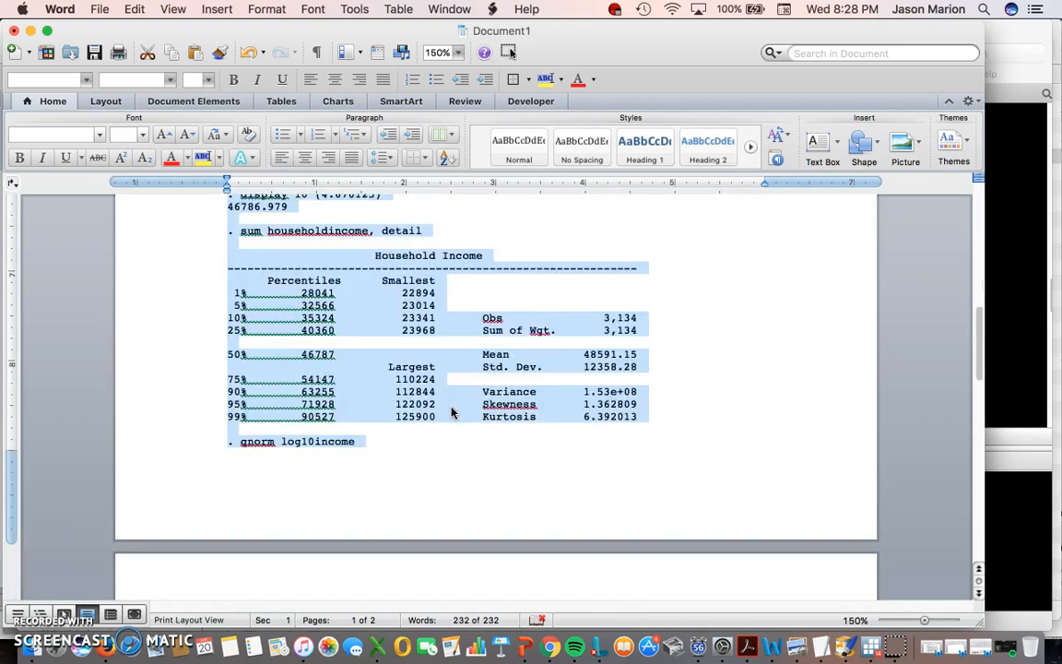
{"action": "scroll", "coordinate": [451, 413], "scroll_direction": "down", "scroll_amount": 10}
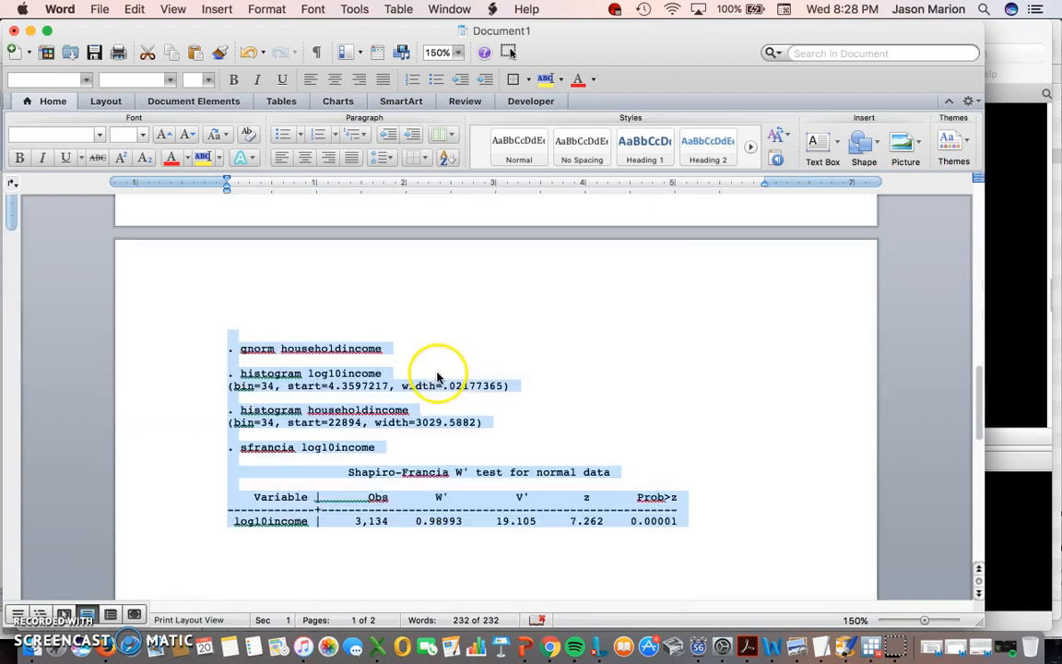